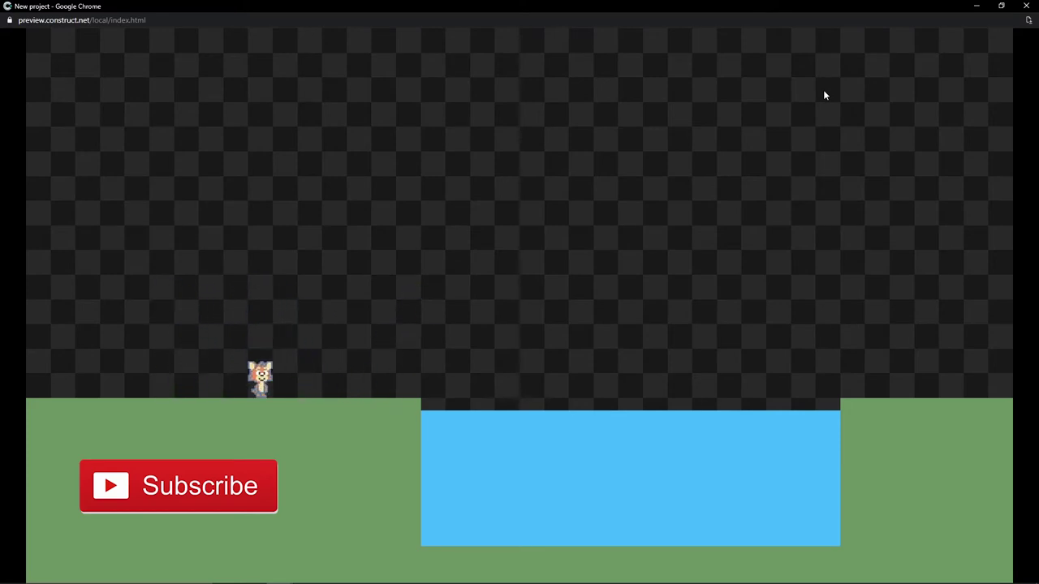
- Playtest the fox: run, jump into the water, swim around, and climb back onto the grass
{"action": "key", "text": "Right"}
{"action": "key", "text": "Left"}
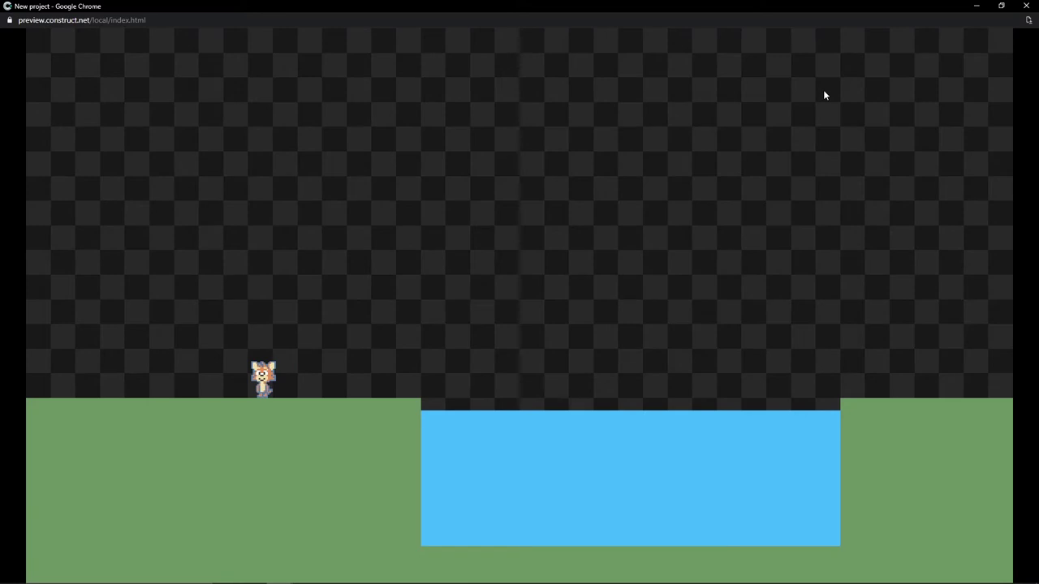
{"action": "key", "text": "Right"}
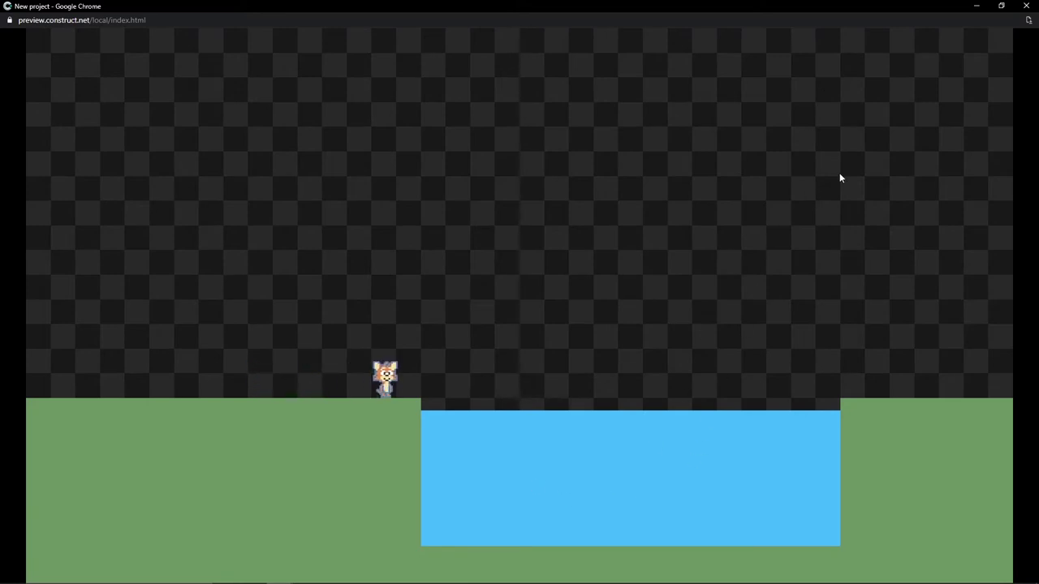
{"action": "key", "text": "Up"}
{"action": "key", "text": "Right"}
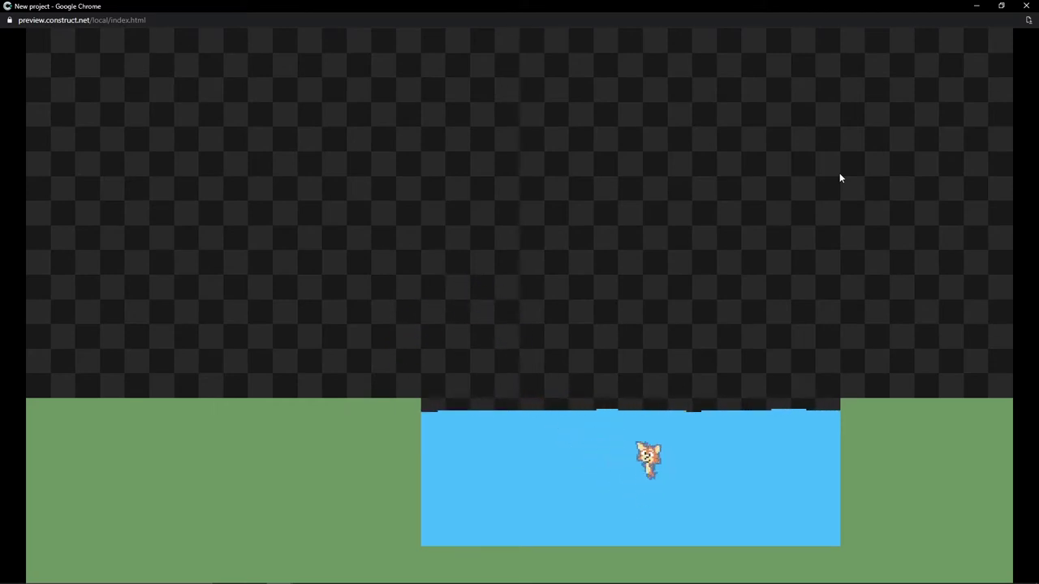
{"action": "key", "text": "Left"}
{"action": "key", "text": "Left"}
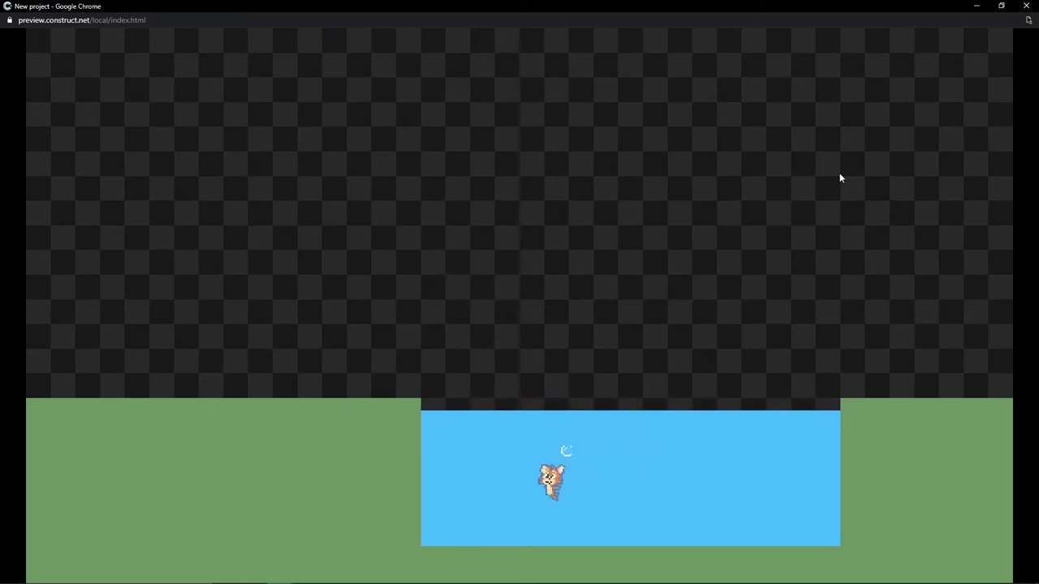
{"action": "key", "text": "Right"}
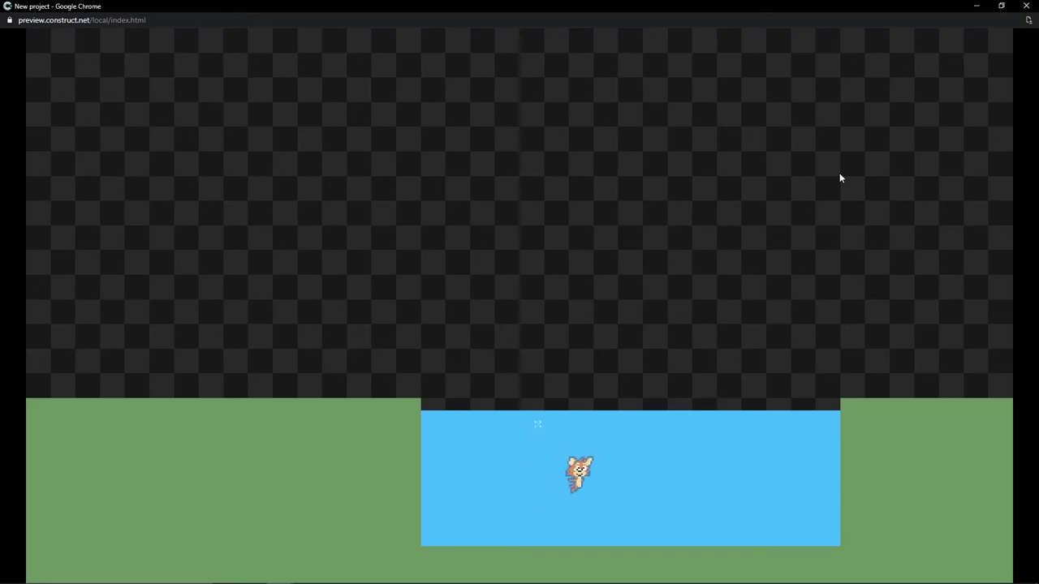
{"action": "key", "text": "Down"}
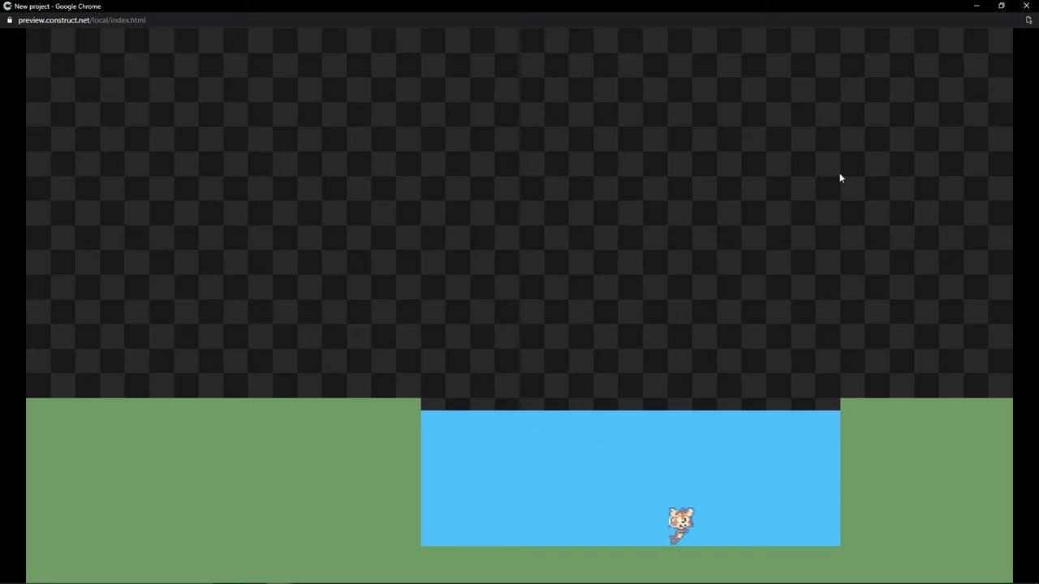
{"action": "key", "text": "Up"}
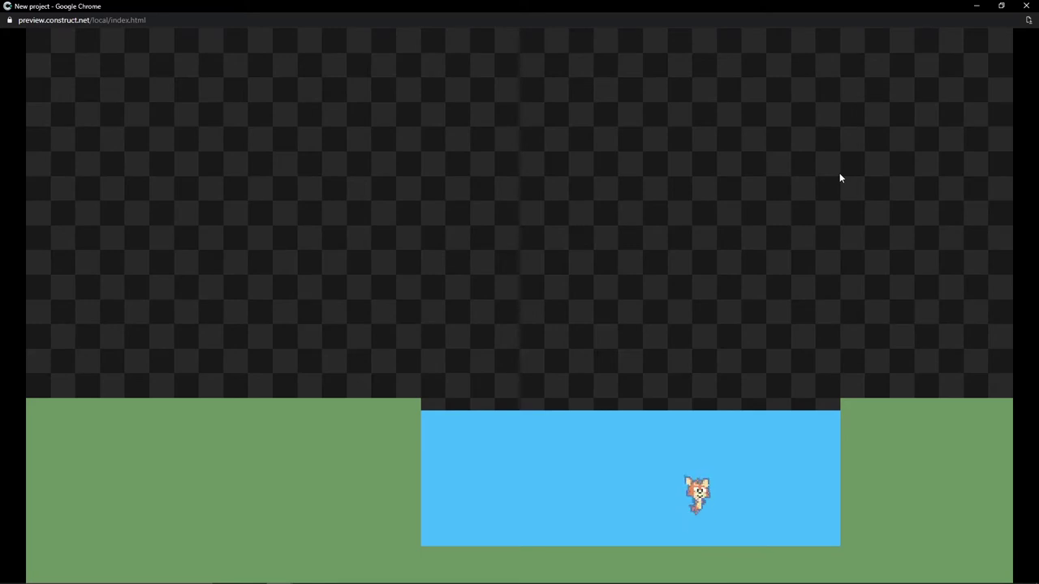
{"action": "key", "text": "Up"}
{"action": "key", "text": "Left"}
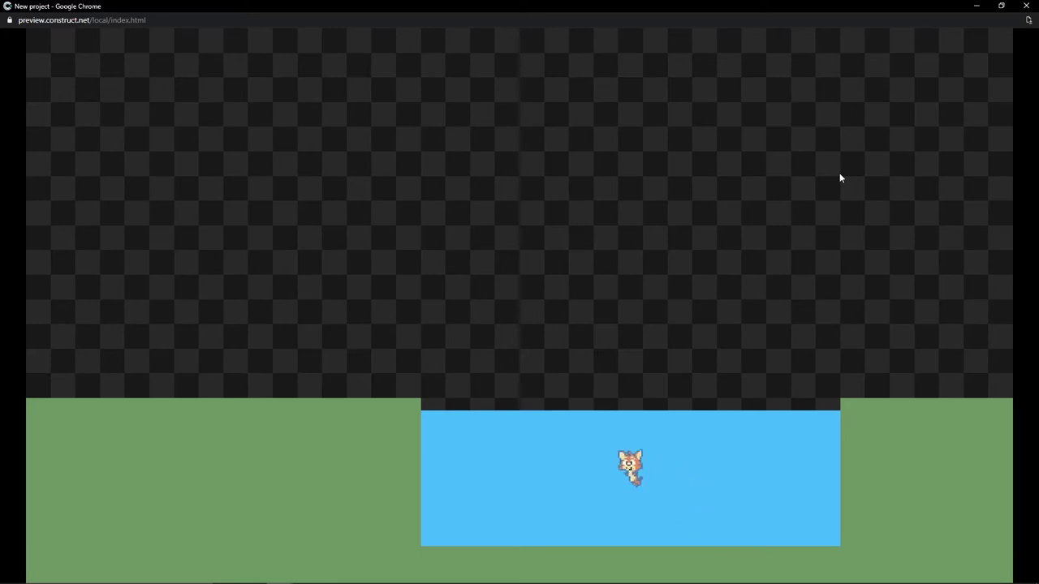
{"action": "key", "text": "Left"}
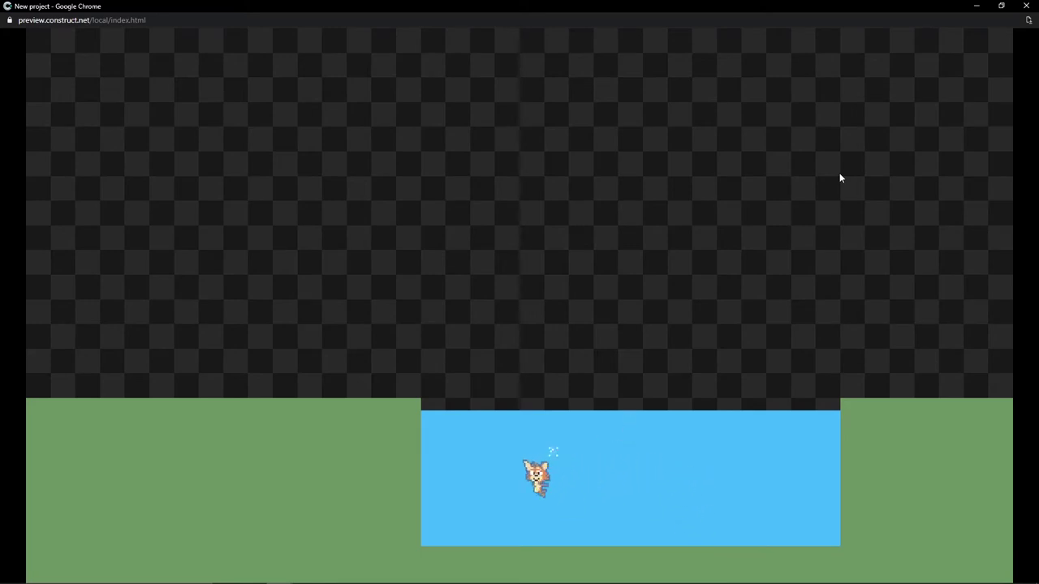
{"action": "key", "text": "Up"}
{"action": "key", "text": "Up"}
{"action": "key", "text": "Left"}
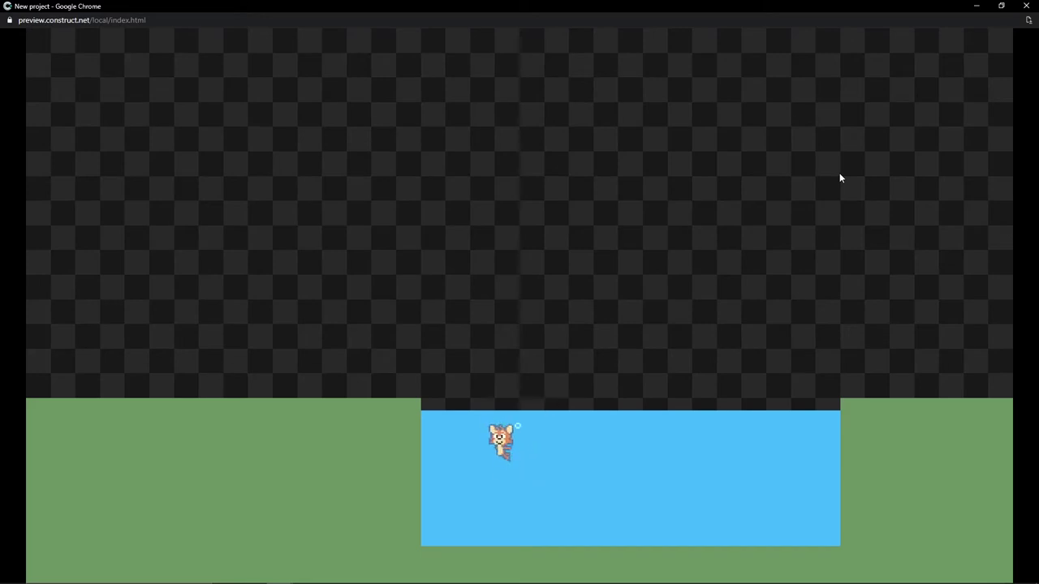
{"action": "key", "text": "Up"}
{"action": "key", "text": "Left"}
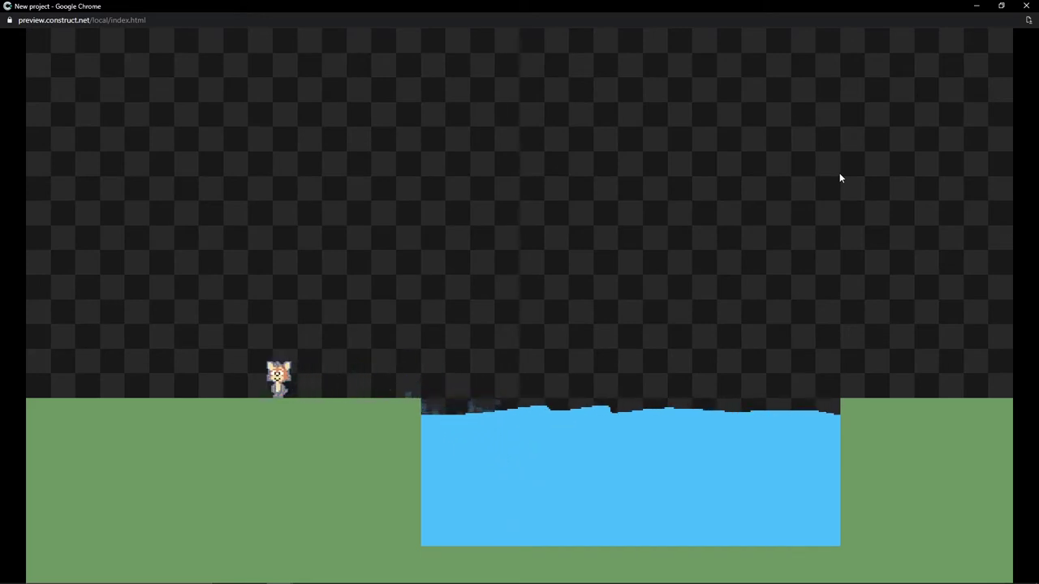
{"action": "key", "text": "Right"}
{"action": "key", "text": "Up"}
{"action": "key", "text": "Left"}
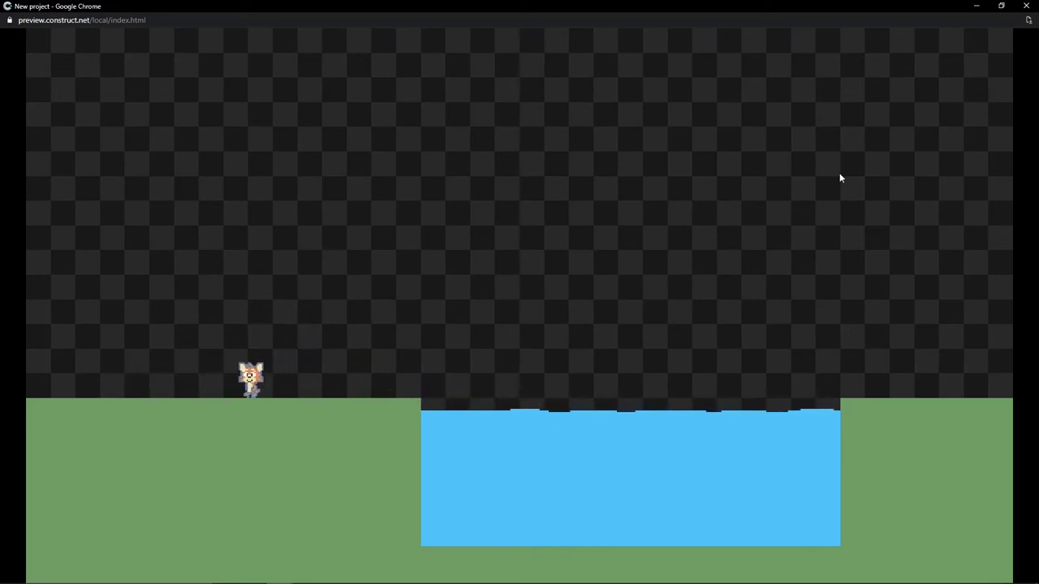
{"action": "key", "text": "Up"}
{"action": "key", "text": "Right"}
{"action": "key", "text": "Up"}
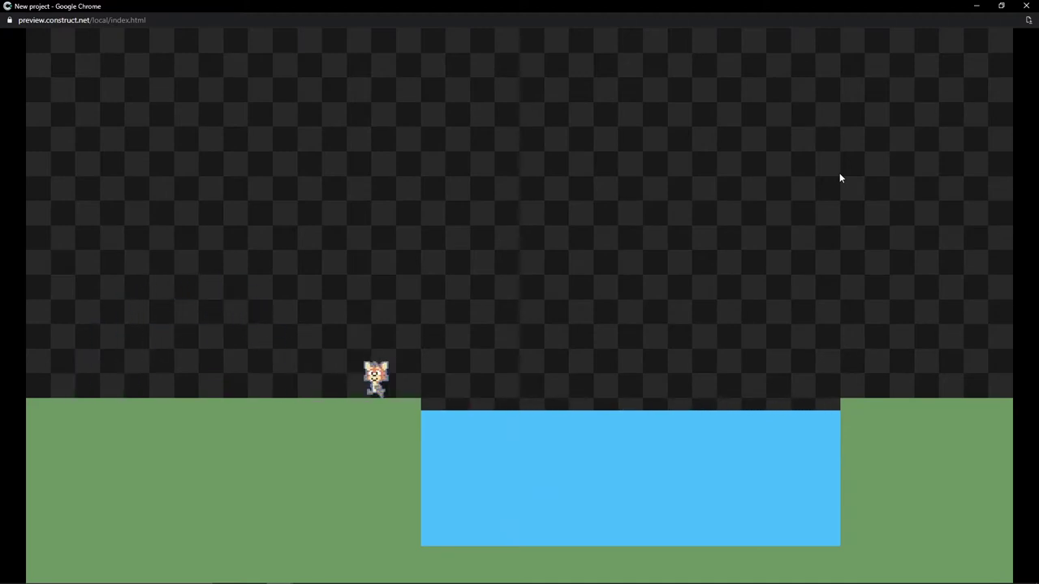
{"action": "key", "text": "Left"}
{"action": "key", "text": "Right"}
{"action": "key", "text": "Left"}
{"action": "key", "text": "Up"}
{"action": "key", "text": "Right"}
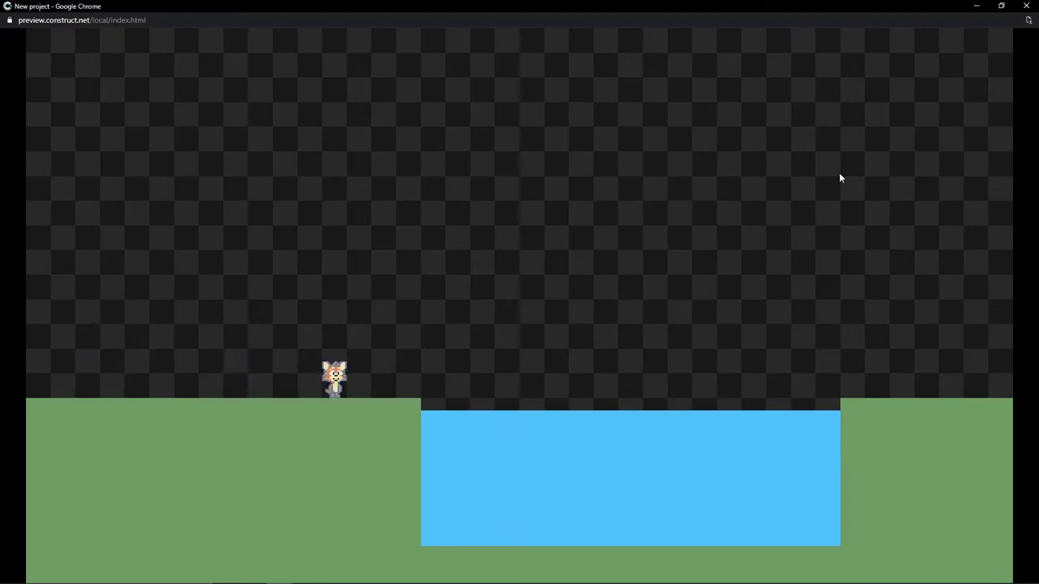
{"action": "key", "text": "Up"}
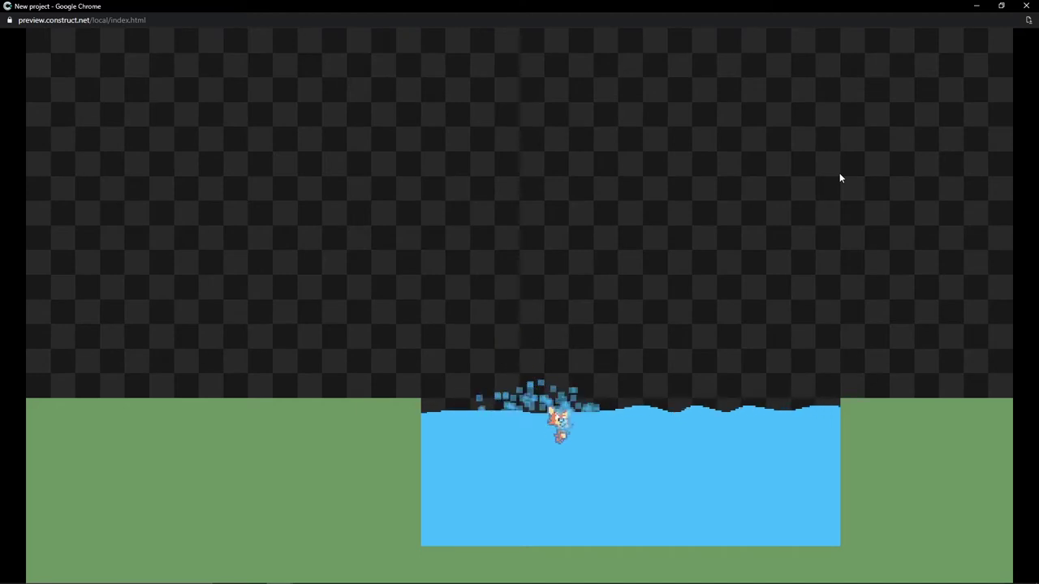
- Swim the fox through the water again and jump it out onto the left grass
{"action": "key", "text": "Right"}
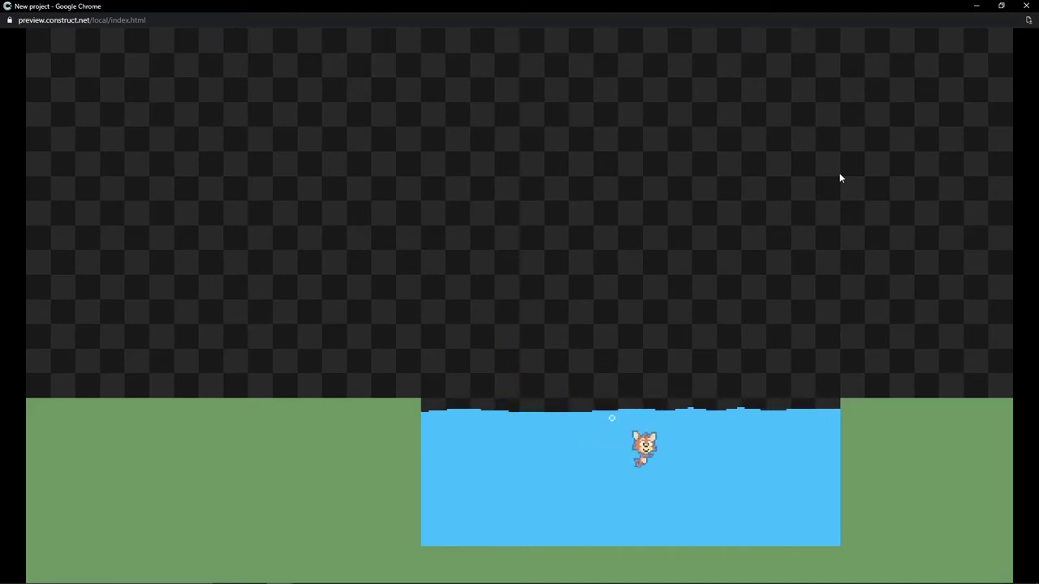
{"action": "key", "text": "Up"}
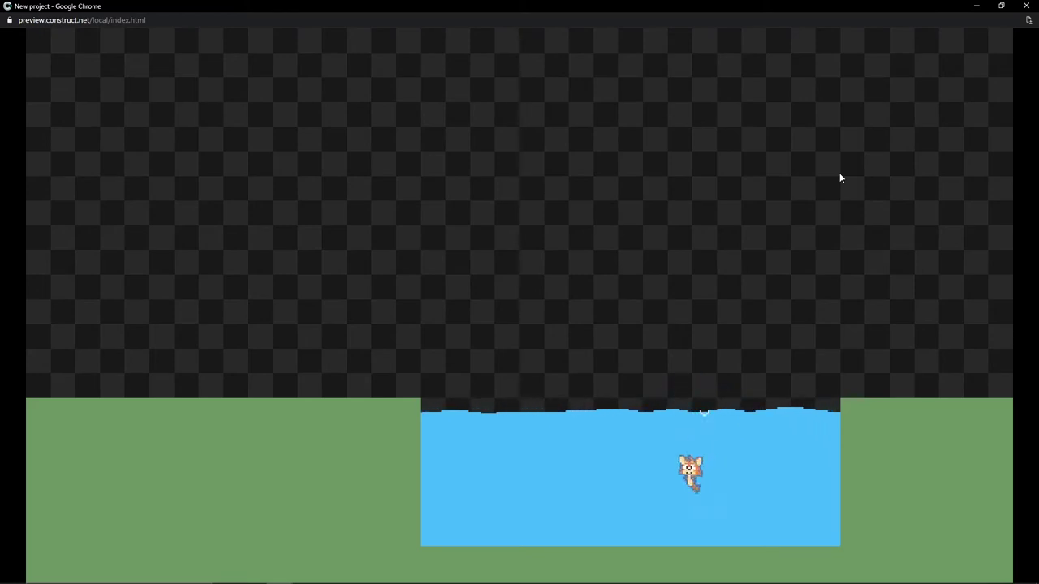
{"action": "key", "text": "Left"}
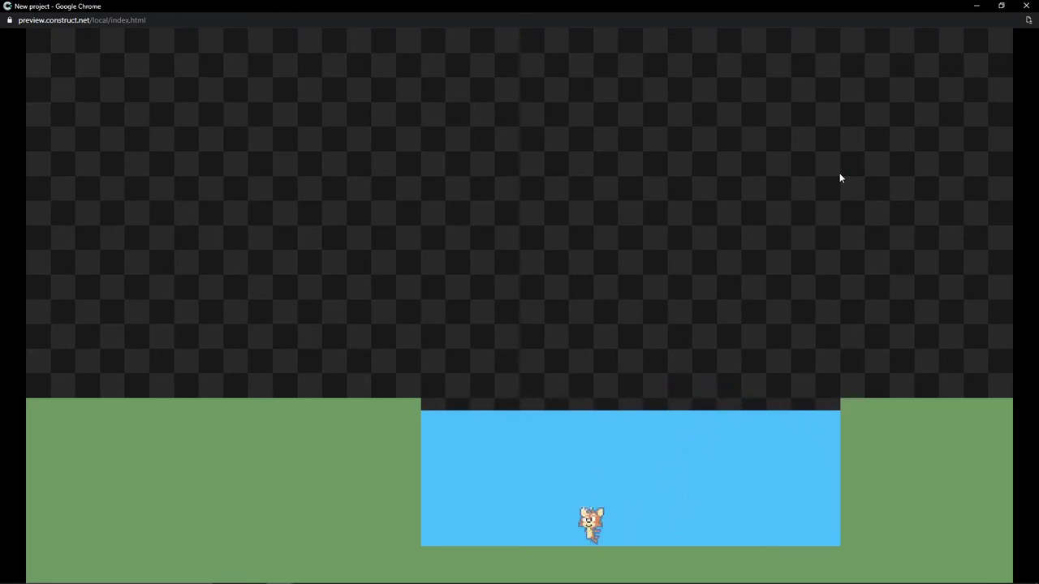
{"action": "key", "text": "Up"}
{"action": "key", "text": "Up"}
{"action": "key", "text": "Left"}
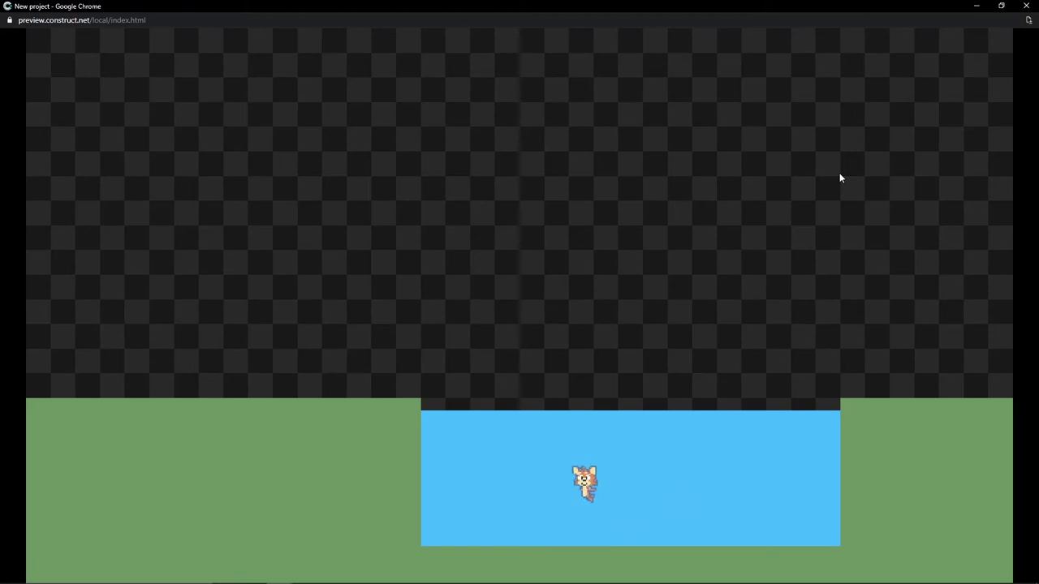
{"action": "key", "text": "Up"}
{"action": "key", "text": "Left"}
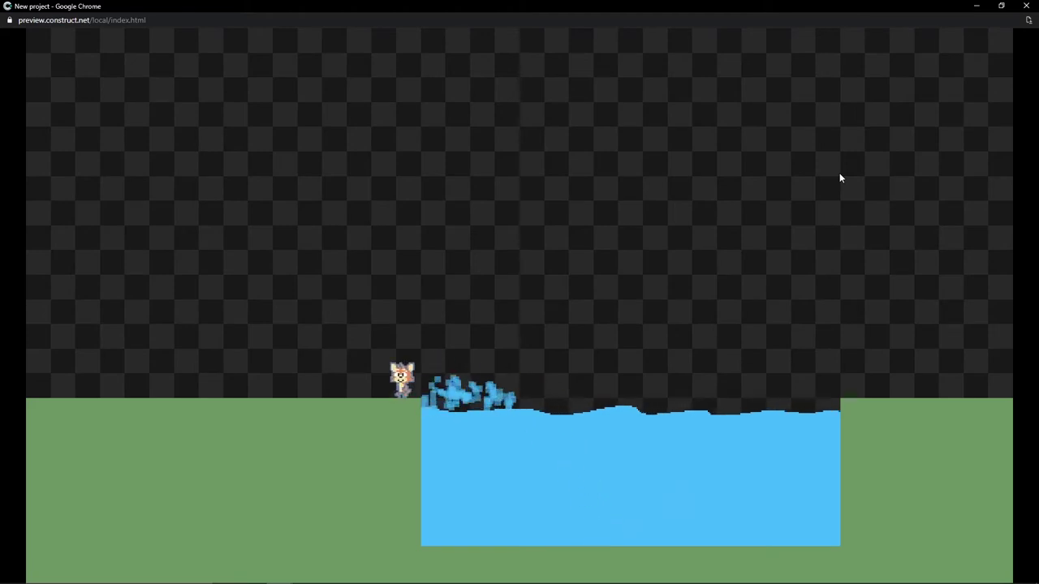
{"action": "key", "text": "Right"}
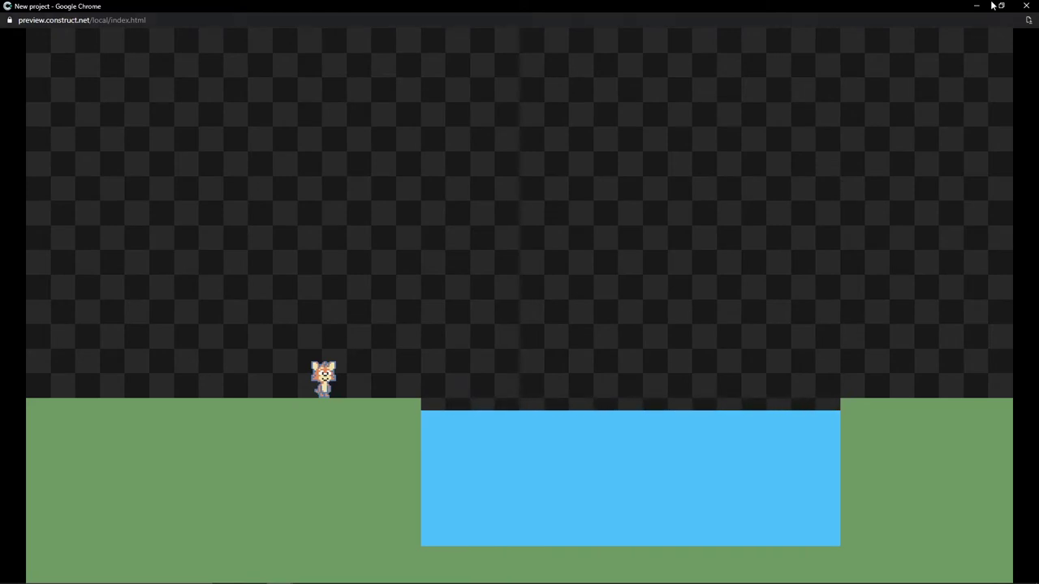
- Close the preview and create a new project named swimming
{"action": "left_click", "coordinate": [1020, 9]}
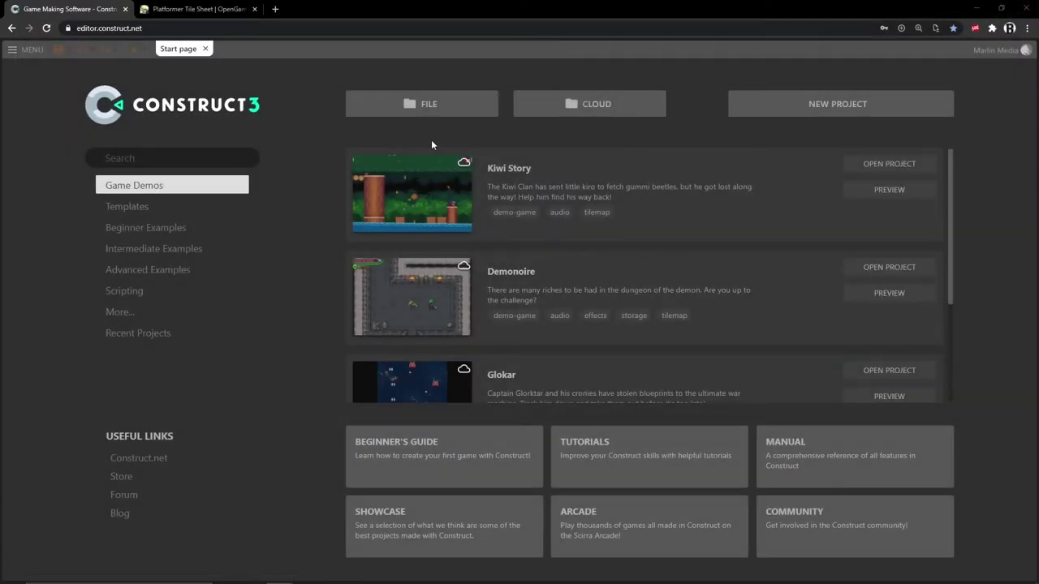
{"action": "left_click", "coordinate": [796, 111]}
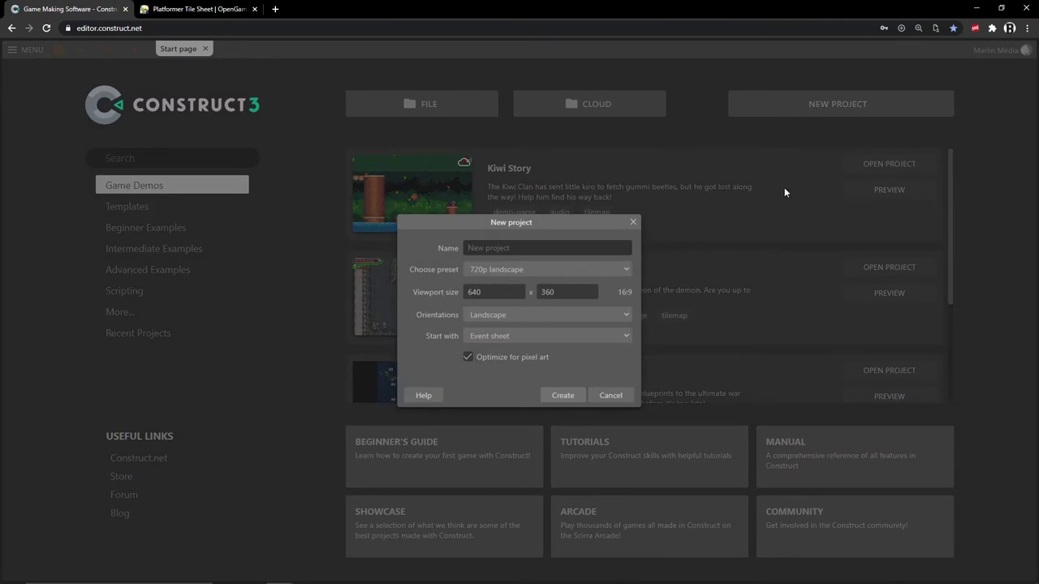
{"action": "type", "text": "swimming"}
{"action": "left_click", "coordinate": [560, 395]}
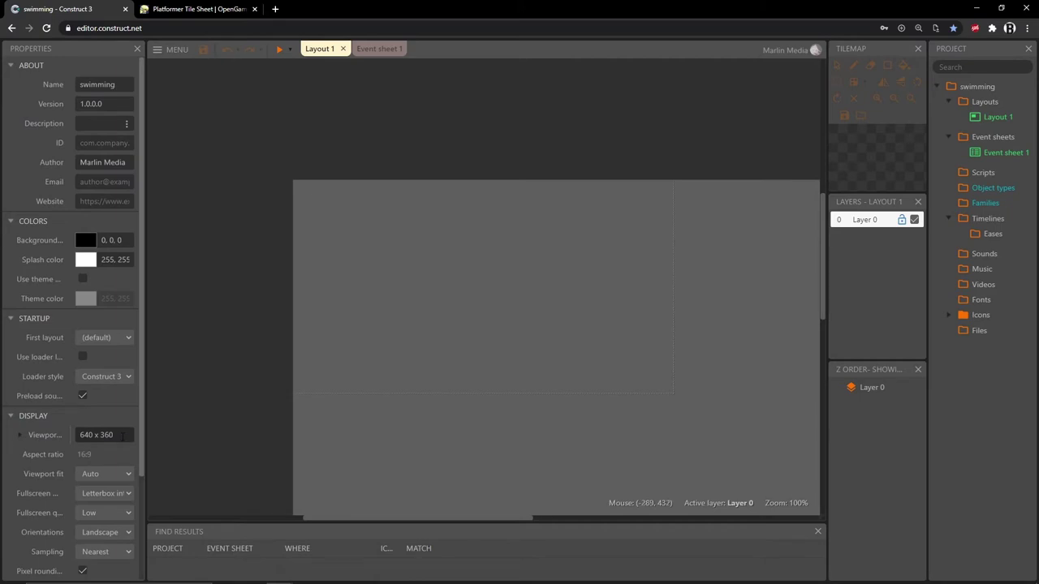
- Set Layout 1's size to 640 x 360, then review the project and layout properties
{"action": "left_click", "coordinate": [123, 435]}
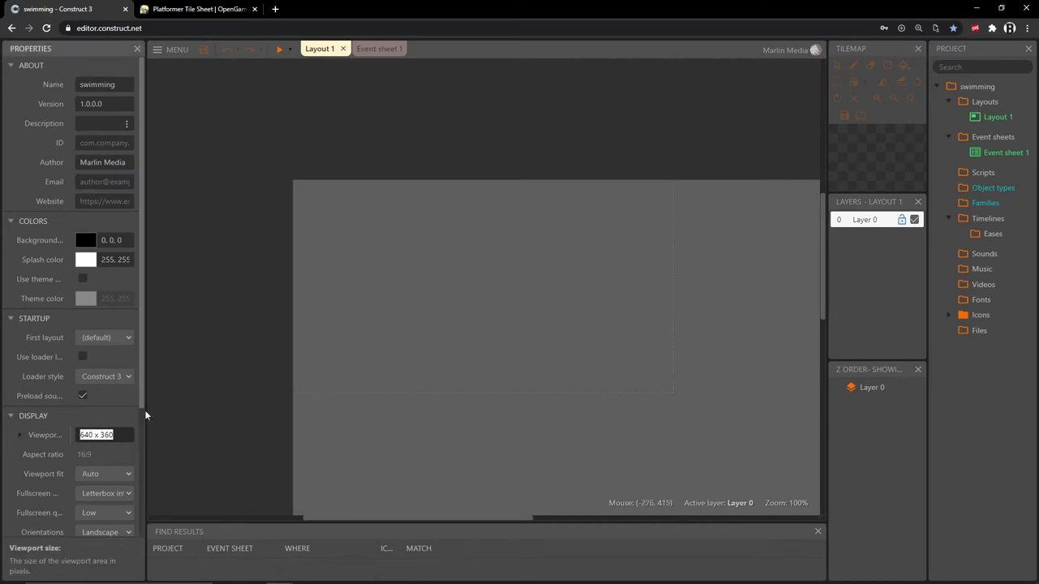
{"action": "left_click", "coordinate": [237, 153]}
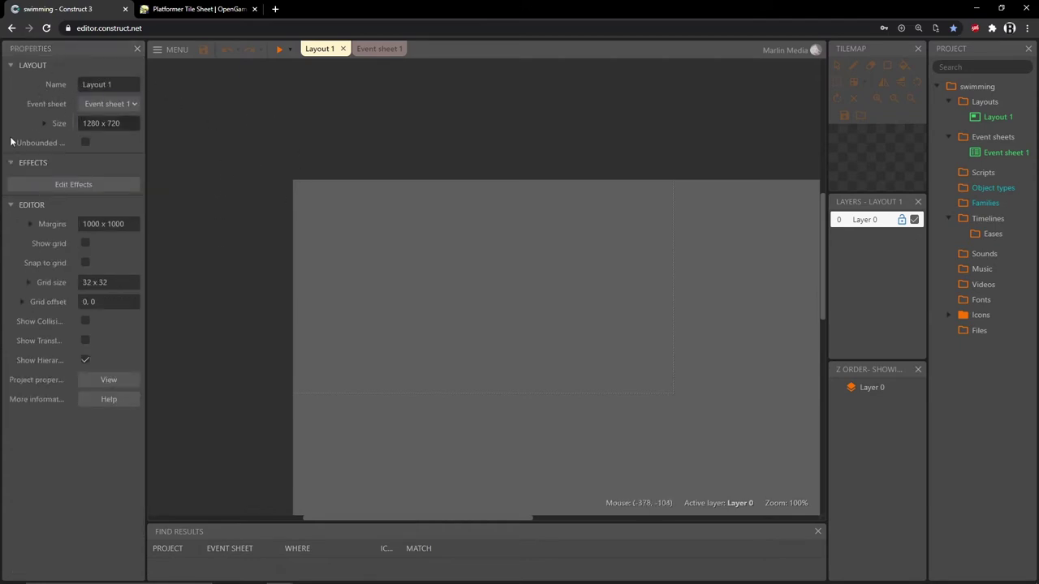
{"action": "left_click", "coordinate": [138, 124]}
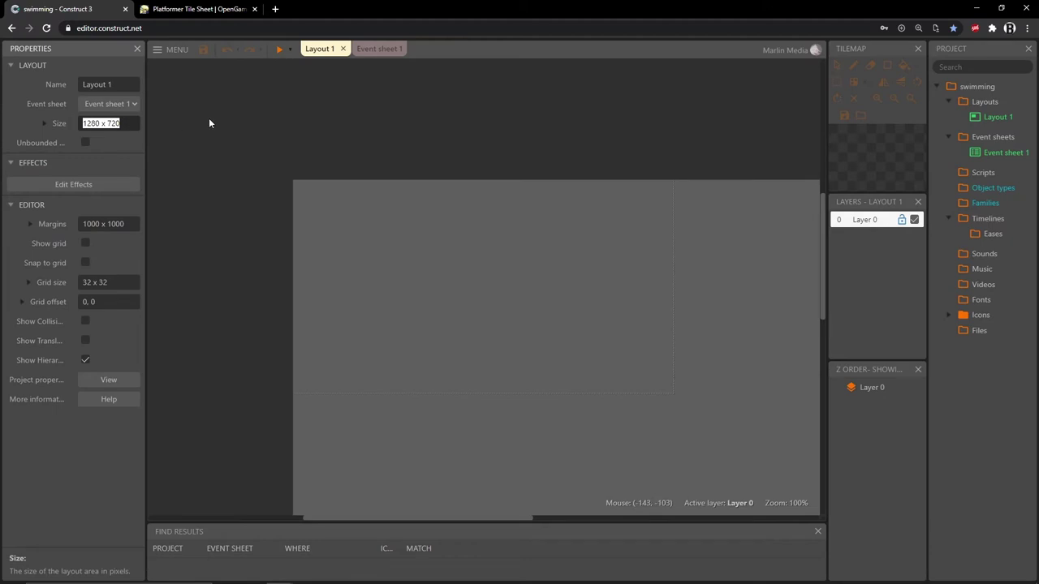
{"action": "type", "text": "640 x 360"}
{"action": "key", "text": "Tab"}
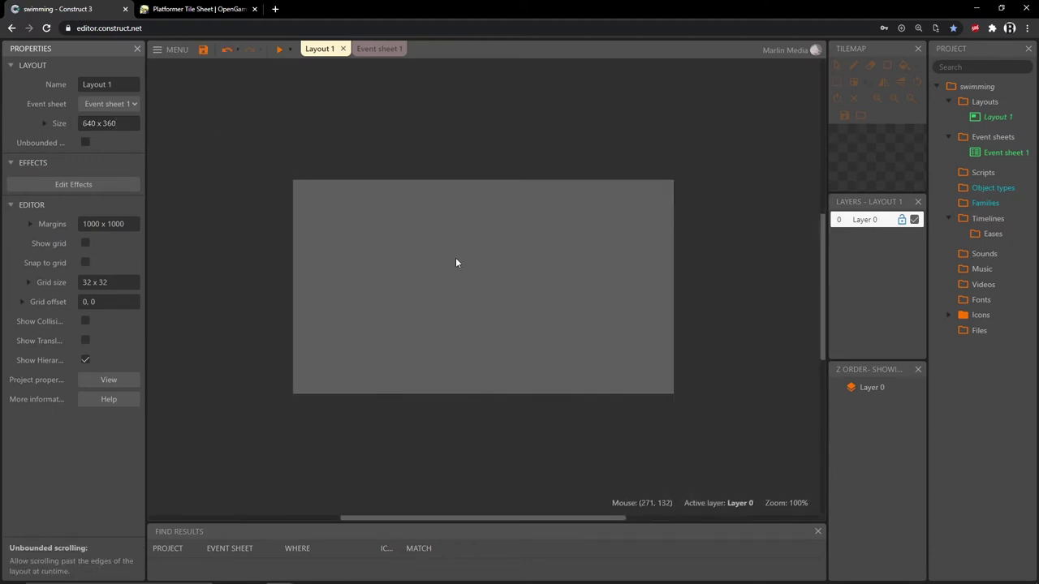
{"action": "scroll", "coordinate": [456, 261], "scroll_direction": "down", "scroll_amount": 3, "text": "ctrl"}
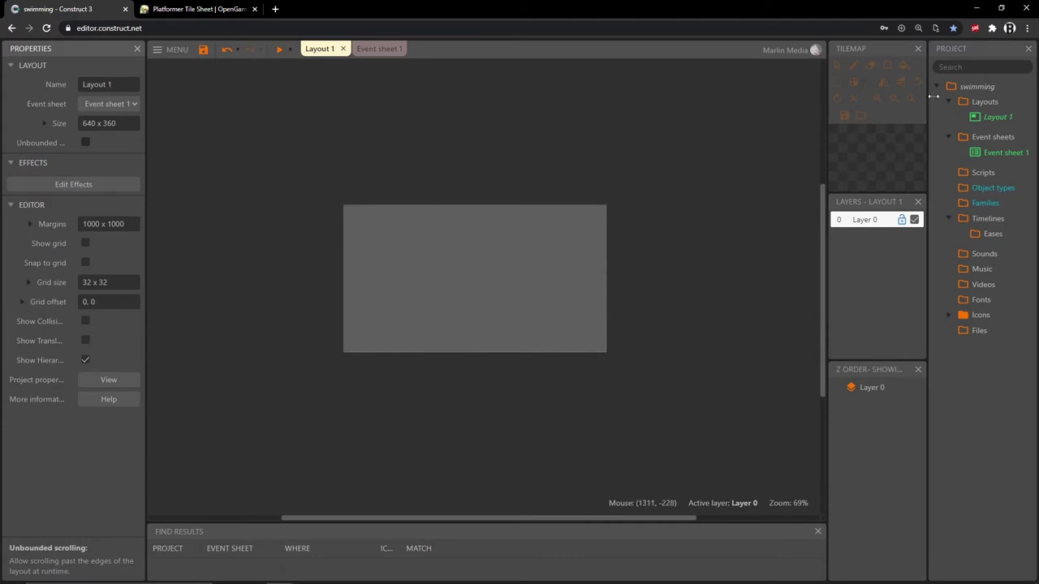
{"action": "left_click", "coordinate": [976, 89]}
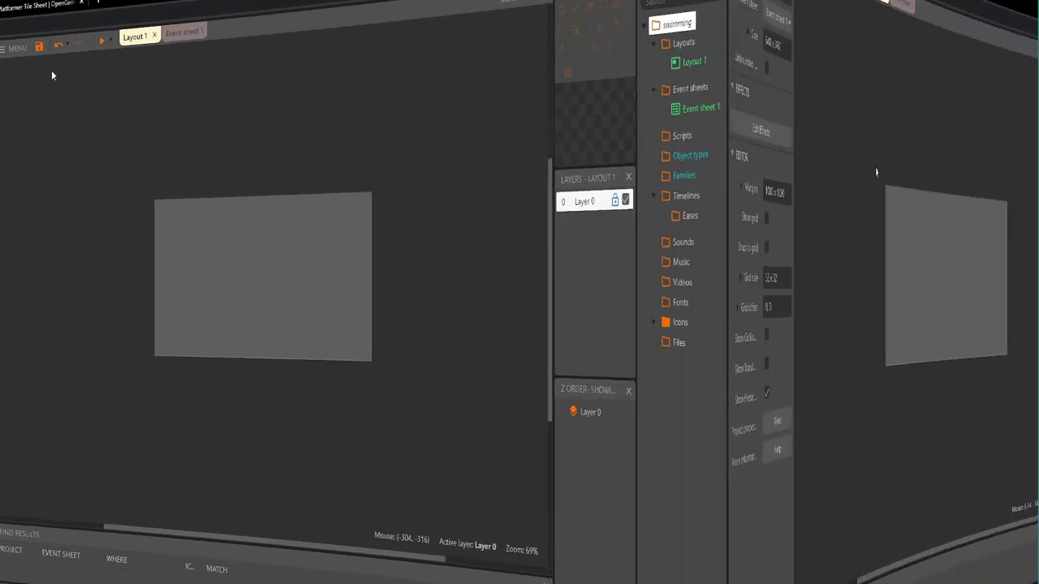
{"action": "left_click", "coordinate": [322, 195]}
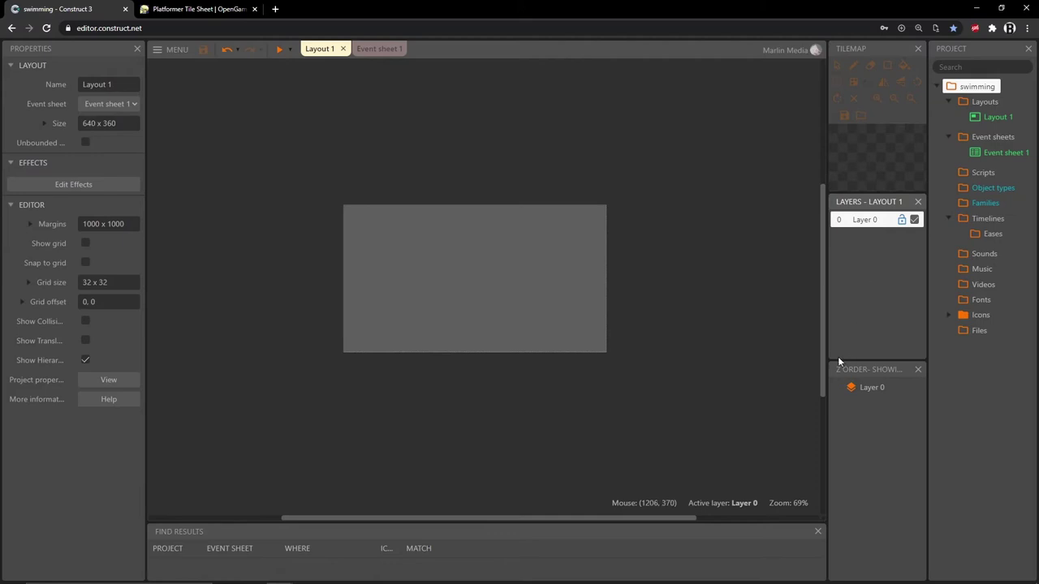
- Widen the Layers/Tilemap and Project panels, then bring up the OpenGameArt tile sheet page
{"action": "left_click_drag", "start_coordinate": [827, 360], "coordinate": [786, 358]}
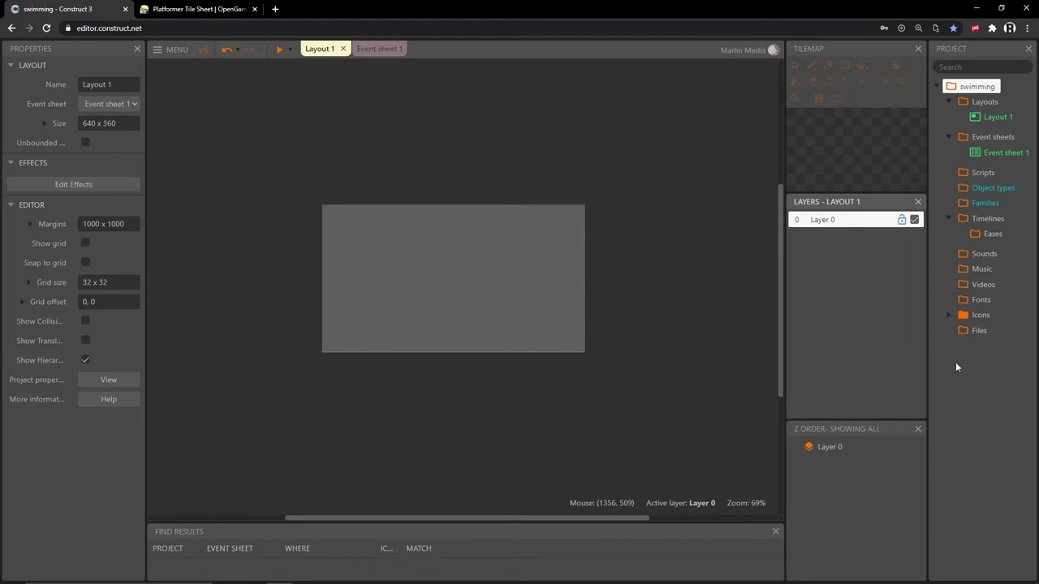
{"action": "left_click_drag", "start_coordinate": [927, 359], "coordinate": [898, 359]}
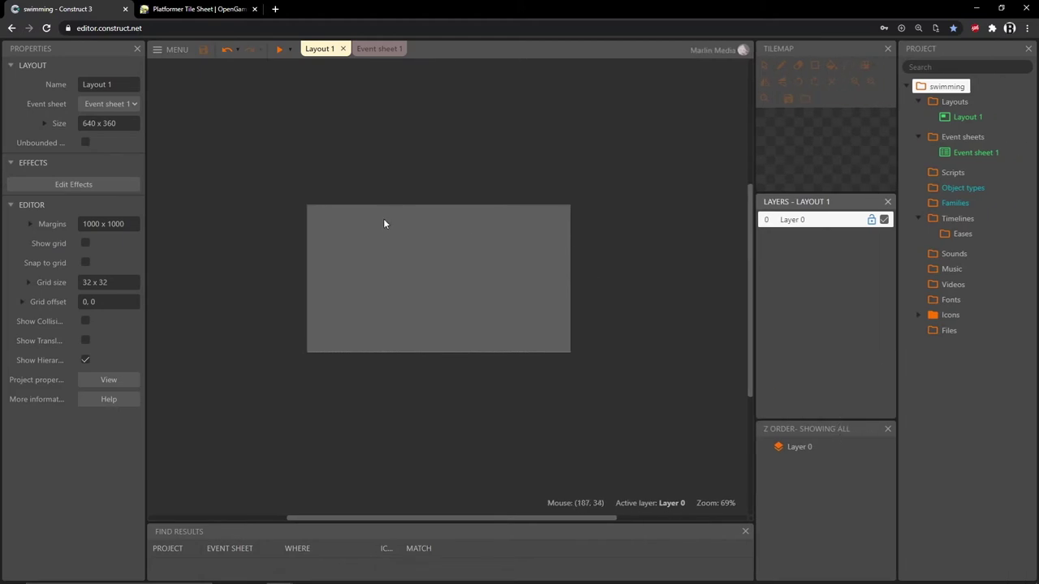
{"action": "left_click", "coordinate": [197, 7]}
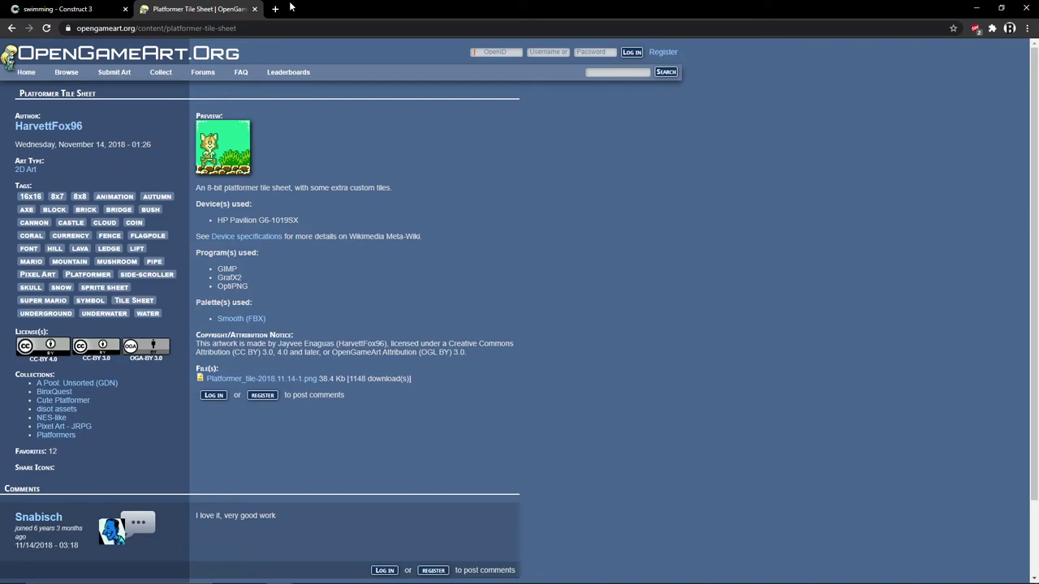
- Close the OpenGameArt Platformer Tile Sheet tab with Ctrl+W
{"action": "key", "text": "ctrl+w"}
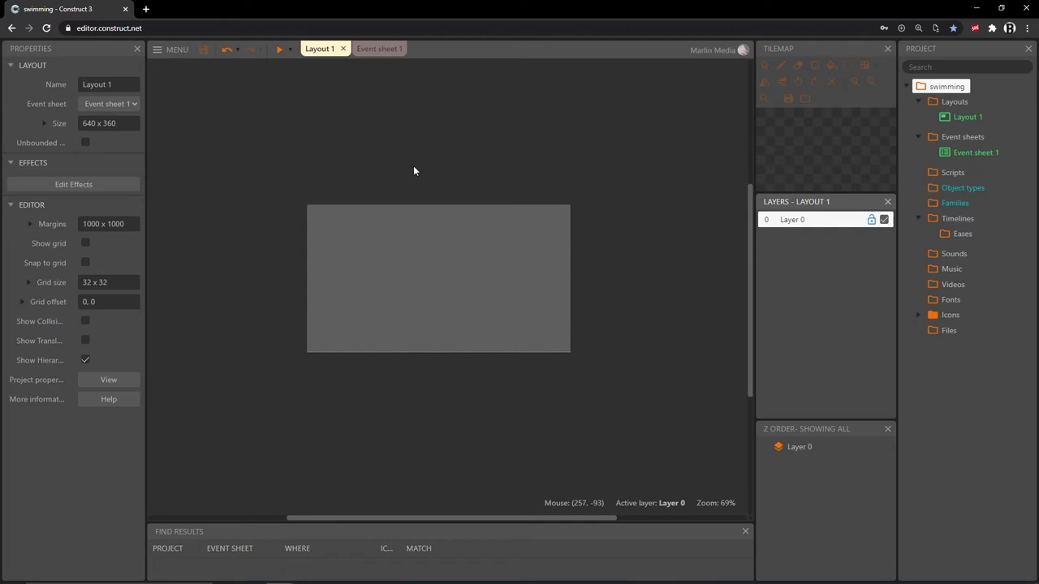
- Create a Sprite object type and place it in Layout 1
{"action": "double_click", "coordinate": [396, 280]}
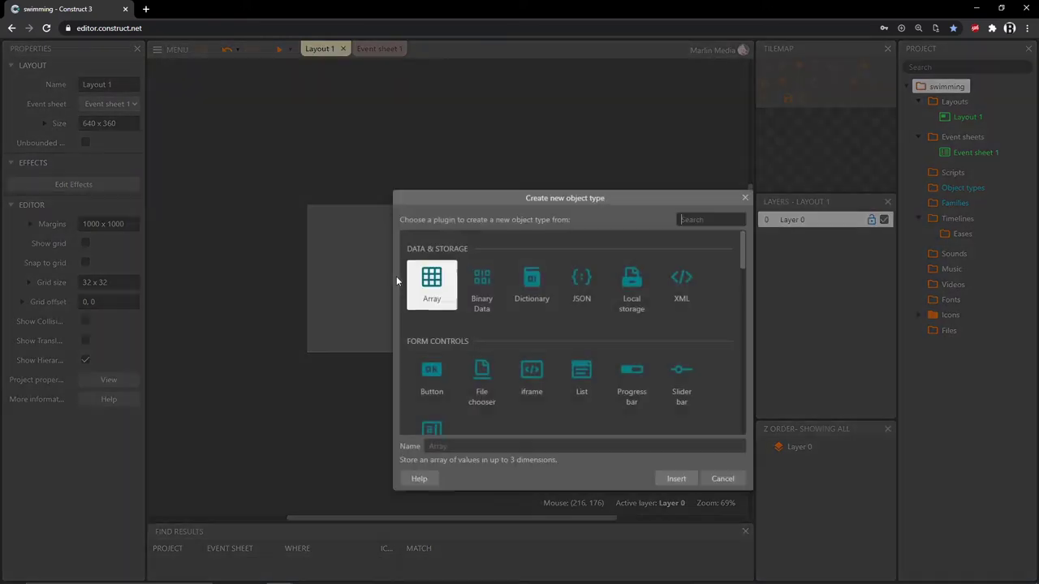
{"action": "scroll", "coordinate": [512, 322], "scroll_direction": "down", "scroll_amount": 2}
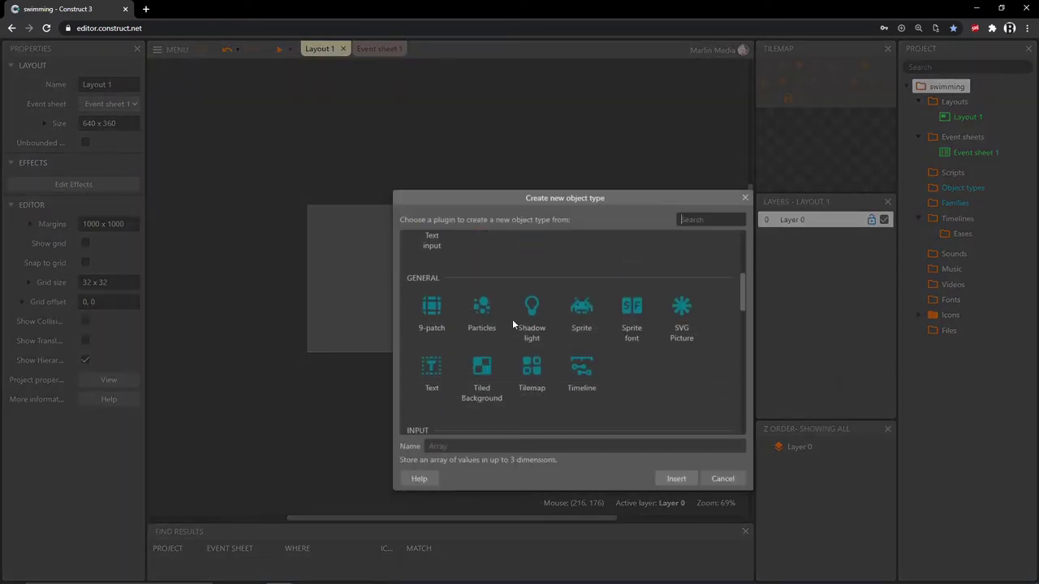
{"action": "double_click", "coordinate": [577, 323]}
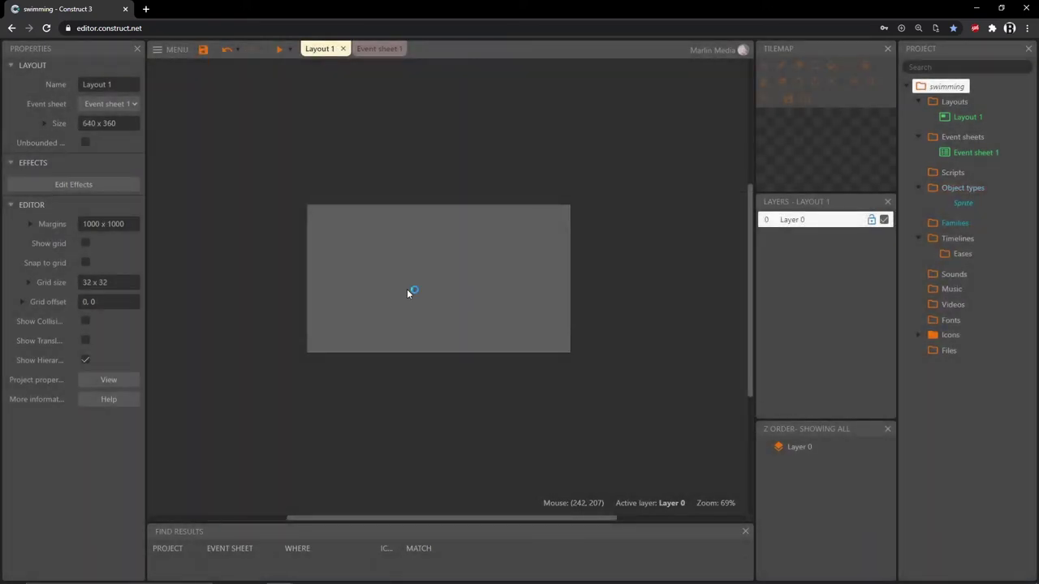
{"action": "left_click", "coordinate": [406, 289]}
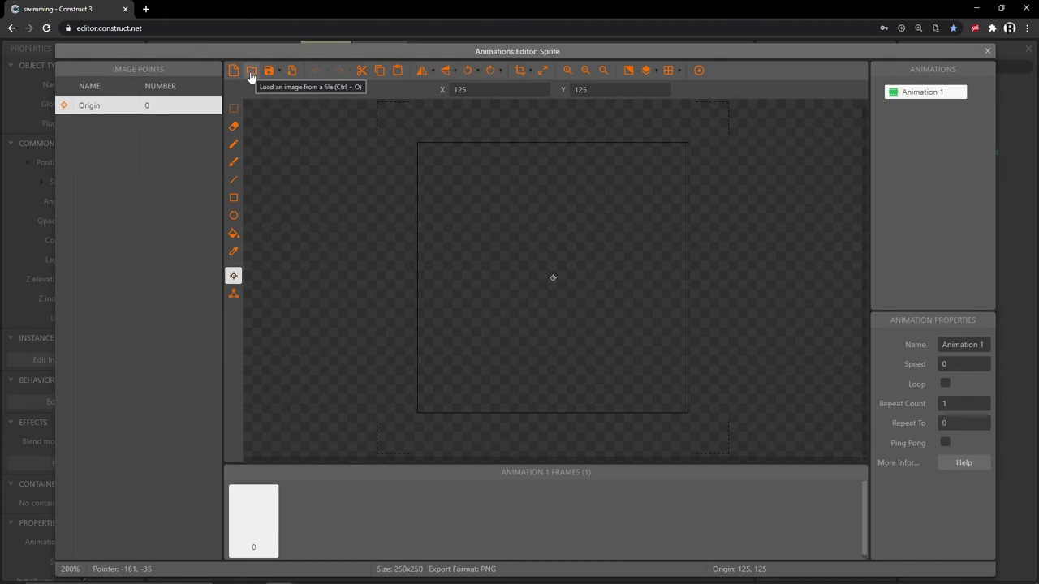
- Import the fox image 000 from the idle folder as the sprite's first frame
{"action": "left_click", "coordinate": [251, 72]}
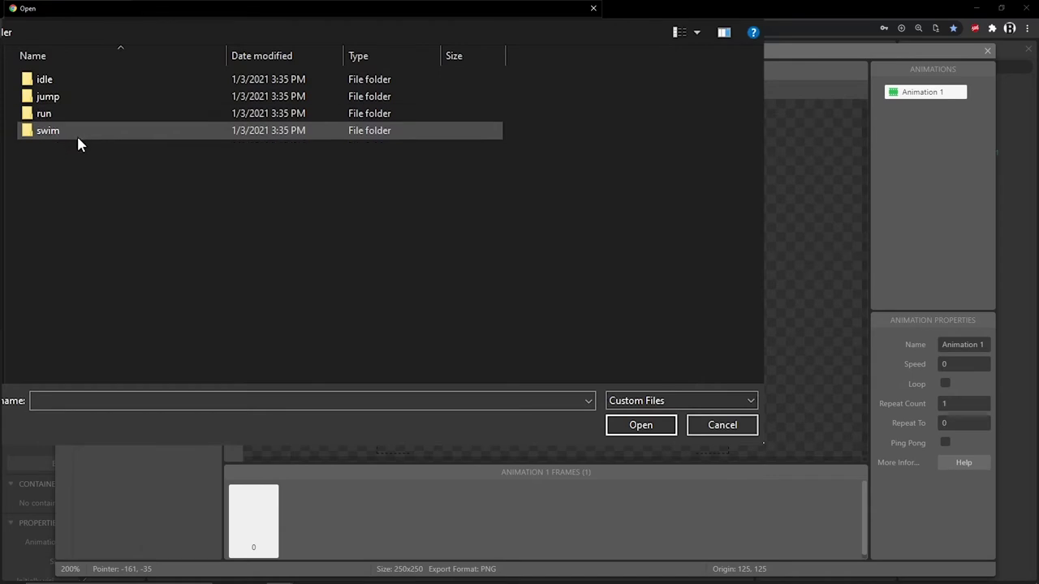
{"action": "double_click", "coordinate": [30, 85]}
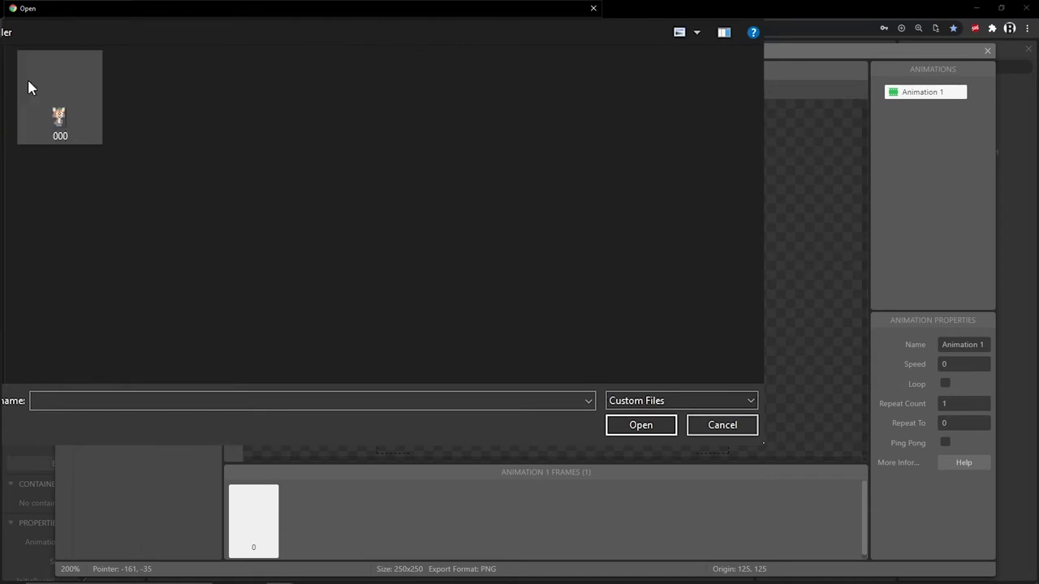
{"action": "left_click", "coordinate": [71, 136]}
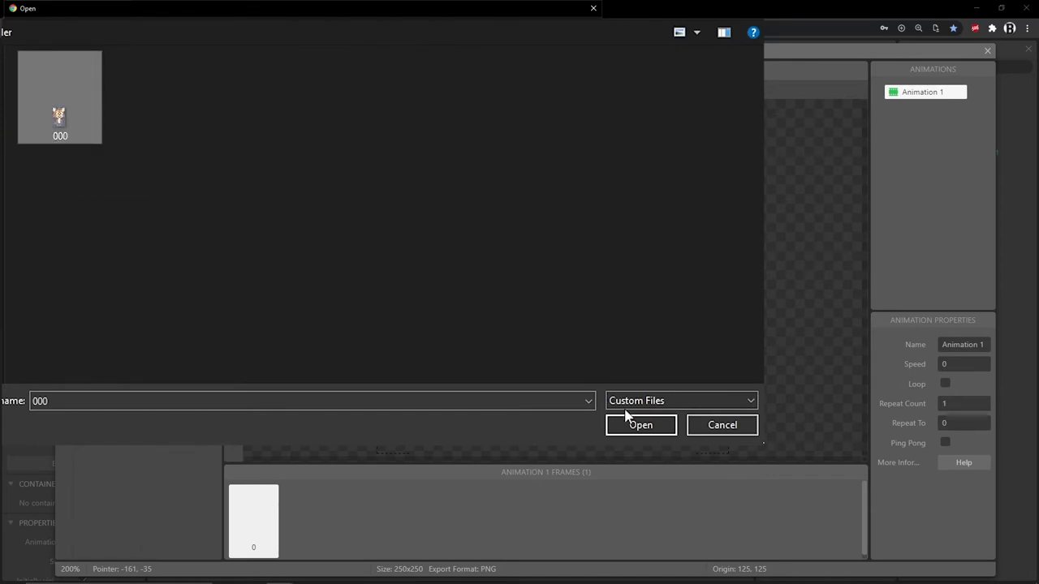
{"action": "left_click", "coordinate": [645, 427]}
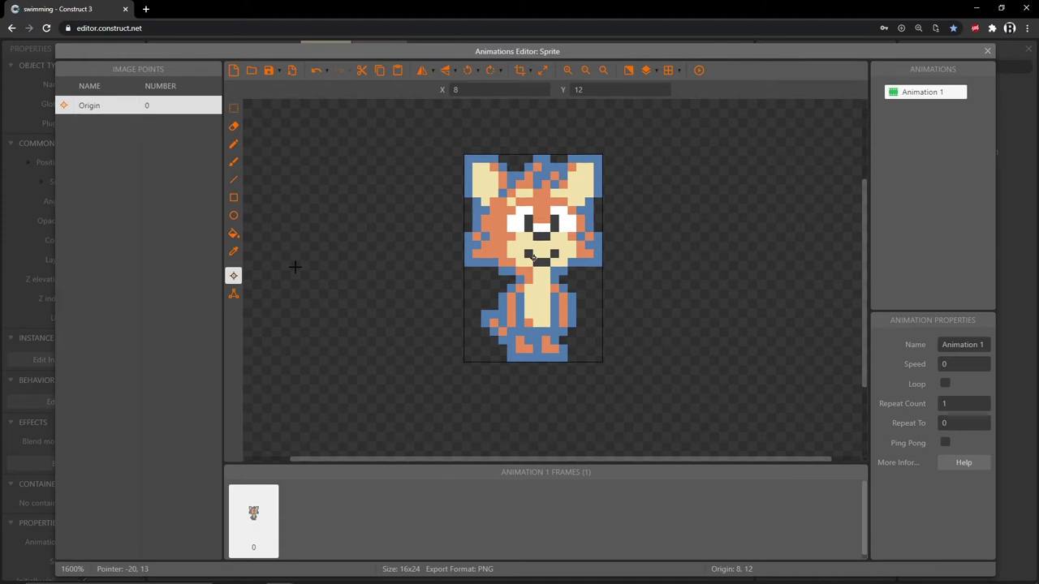
- Move the origin to bottom centre and set the collision polygon to the bounding box
{"action": "key", "text": "KP_2"}
{"action": "right_click", "coordinate": [116, 108]}
{"action": "mouse_move", "coordinate": [207, 197]}
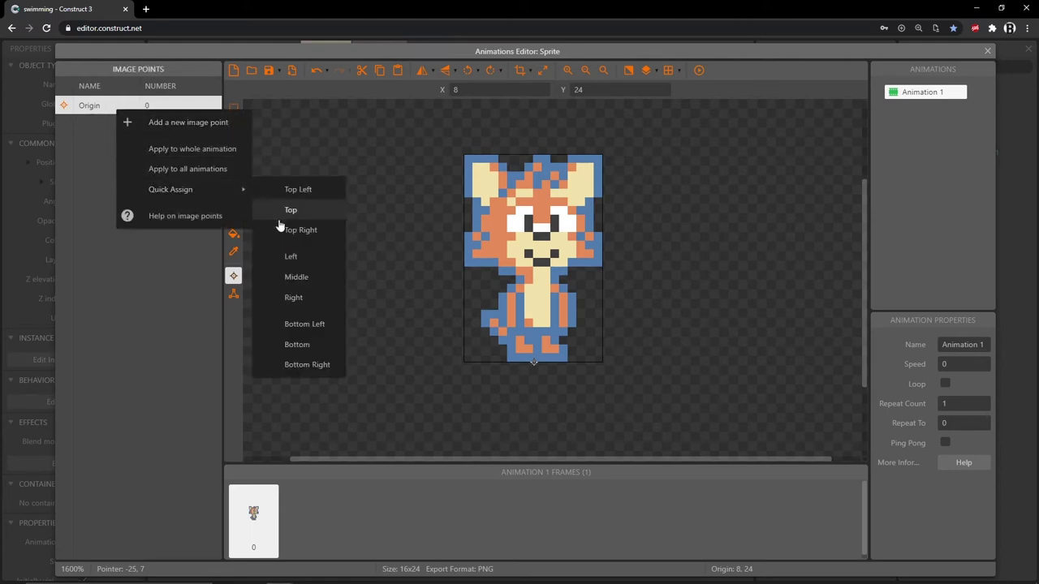
{"action": "left_click", "coordinate": [302, 345]}
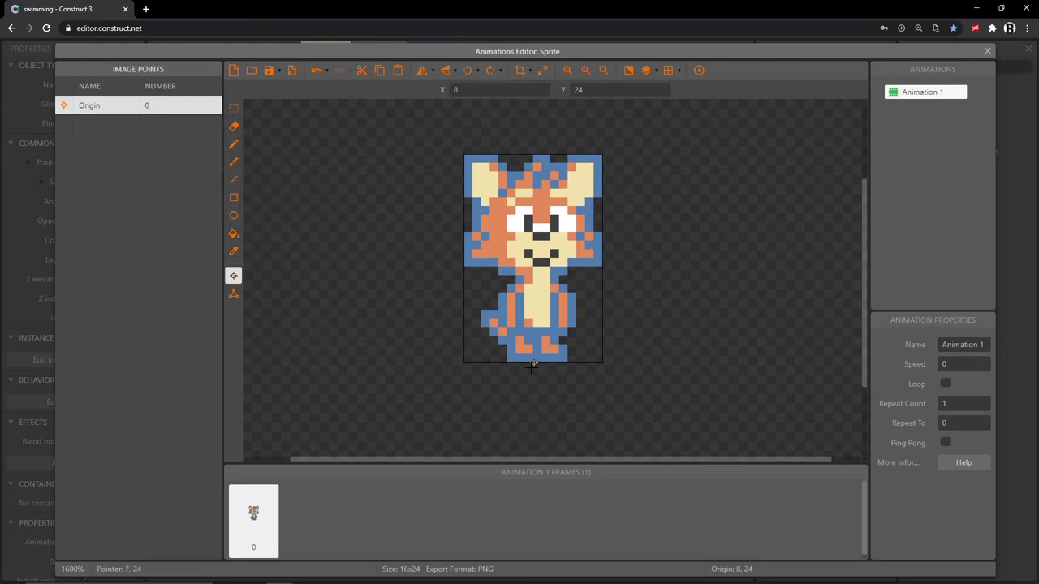
{"action": "left_click", "coordinate": [233, 295]}
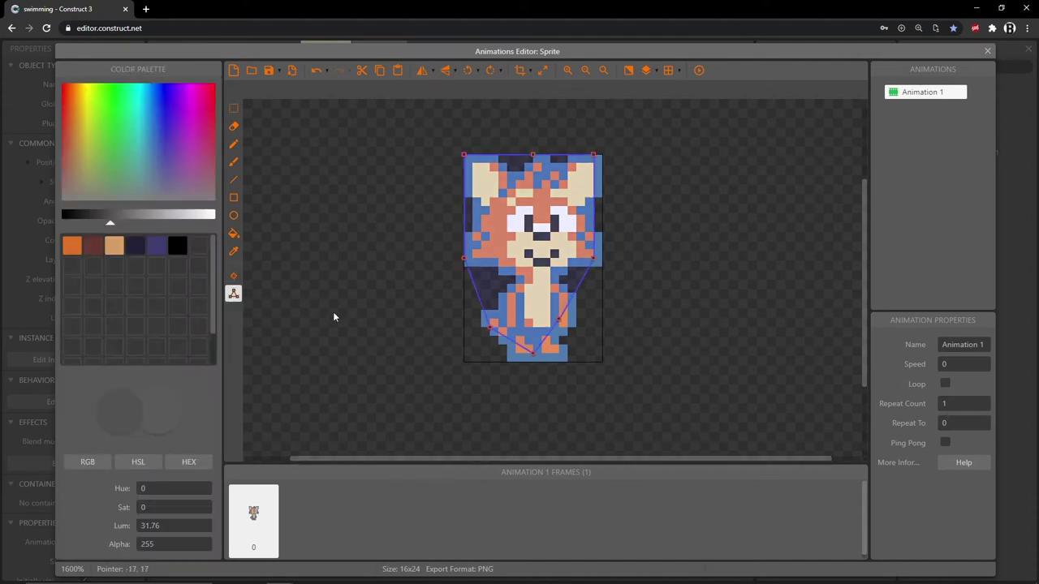
{"action": "right_click", "coordinate": [464, 157]}
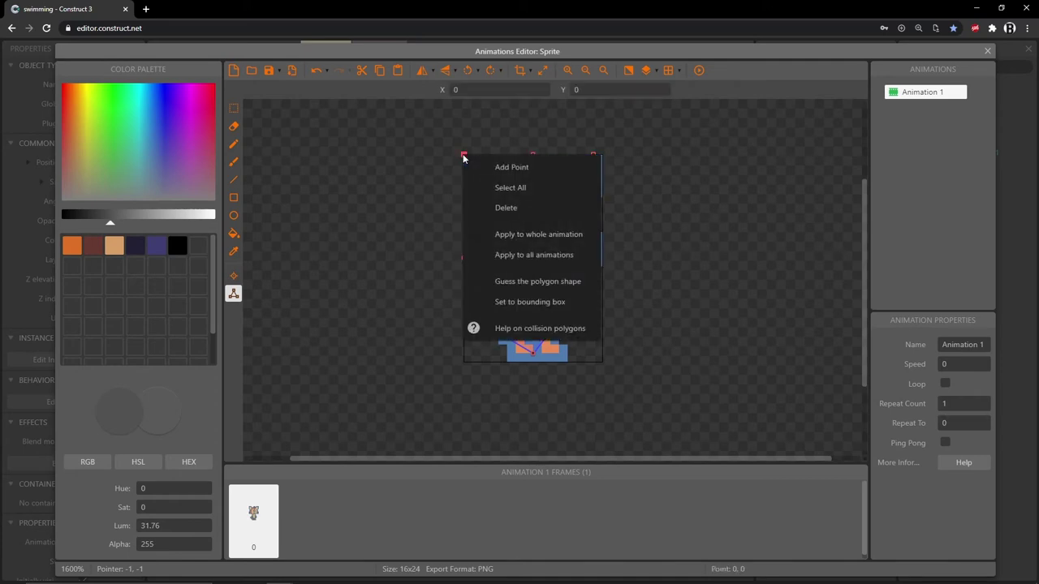
{"action": "left_click", "coordinate": [528, 302]}
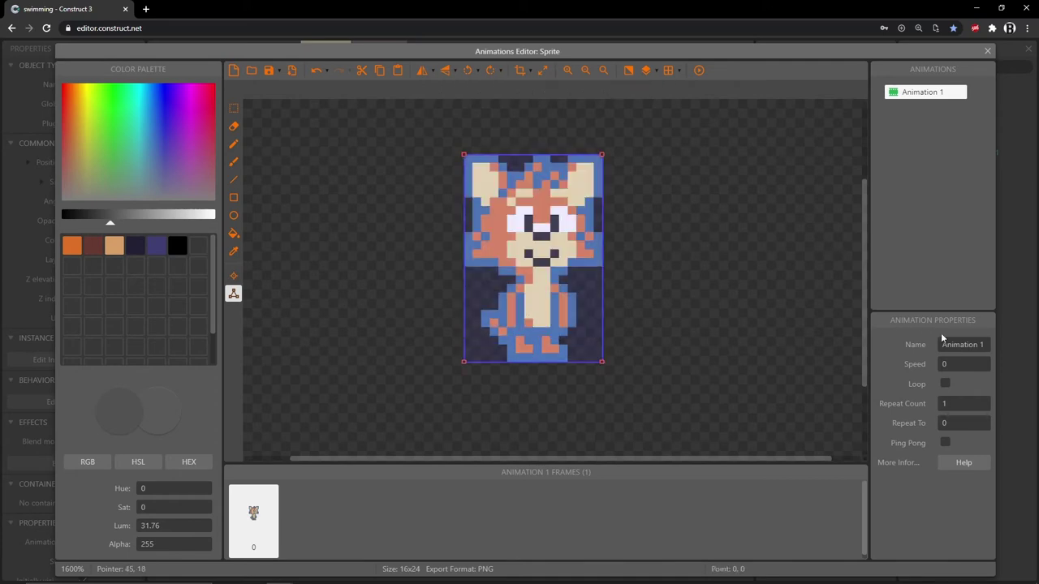
- Rename Animation 1 to idle
{"action": "left_click", "coordinate": [929, 93]}
{"action": "left_click", "coordinate": [929, 94]}
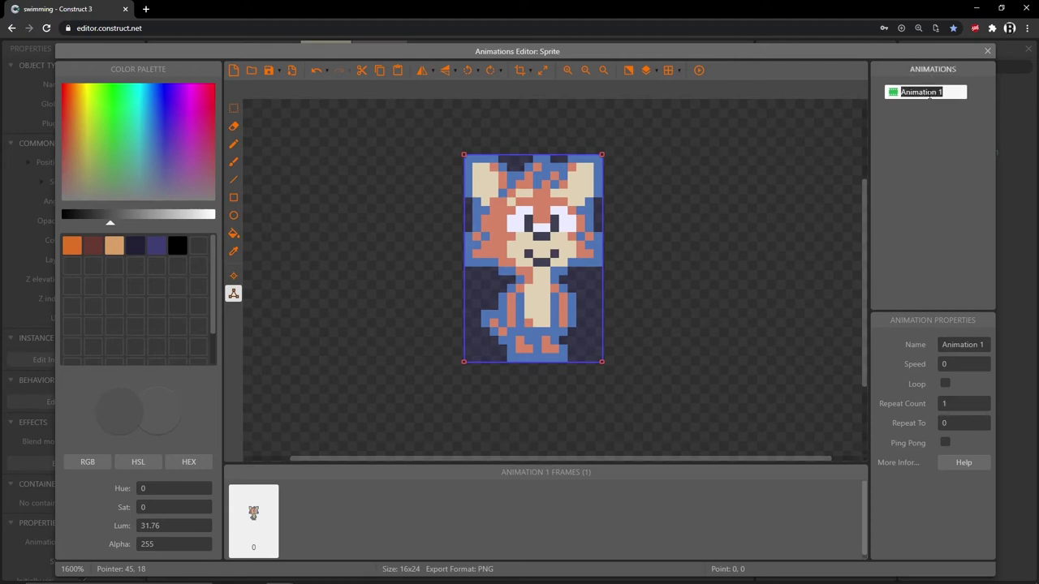
{"action": "type", "text": "idle"}
{"action": "key", "text": "Return"}
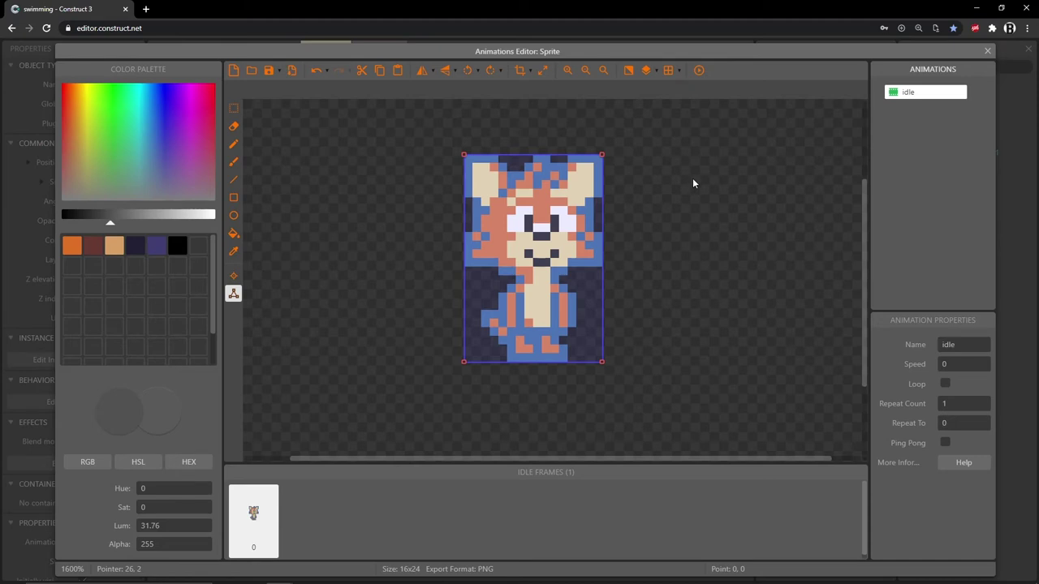
{"action": "right_click", "coordinate": [925, 131]}
- Add a new animation and load the fox image 000 from the jump folder
{"action": "left_click", "coordinate": [963, 146]}
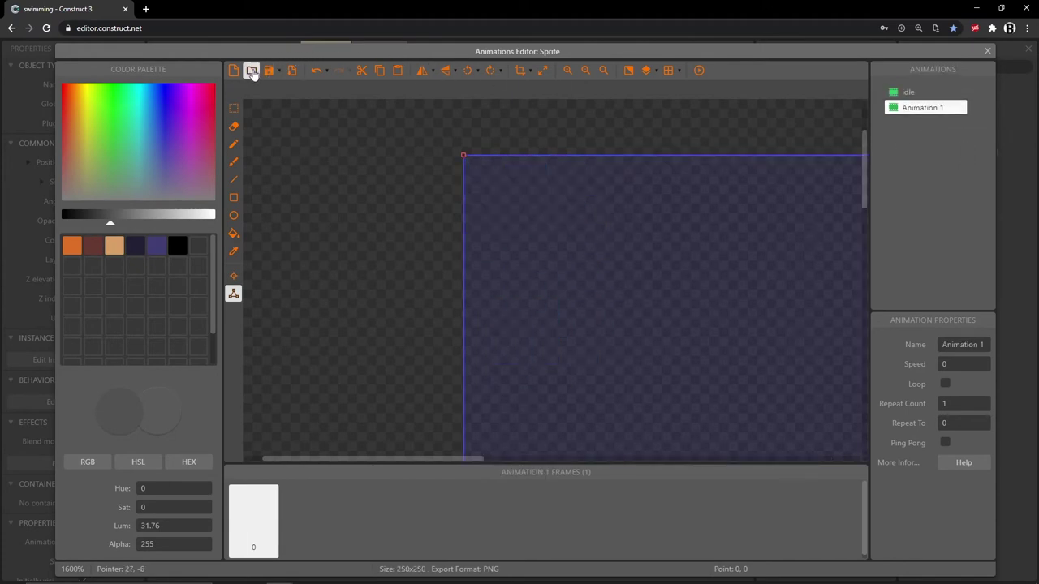
{"action": "left_click", "coordinate": [253, 70]}
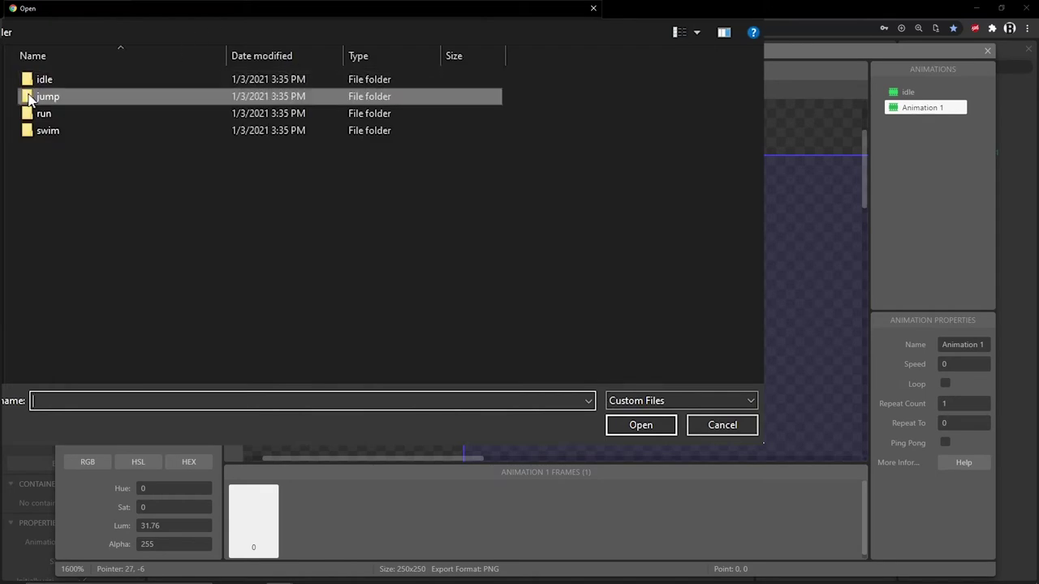
{"action": "double_click", "coordinate": [29, 94]}
{"action": "left_click", "coordinate": [63, 121]}
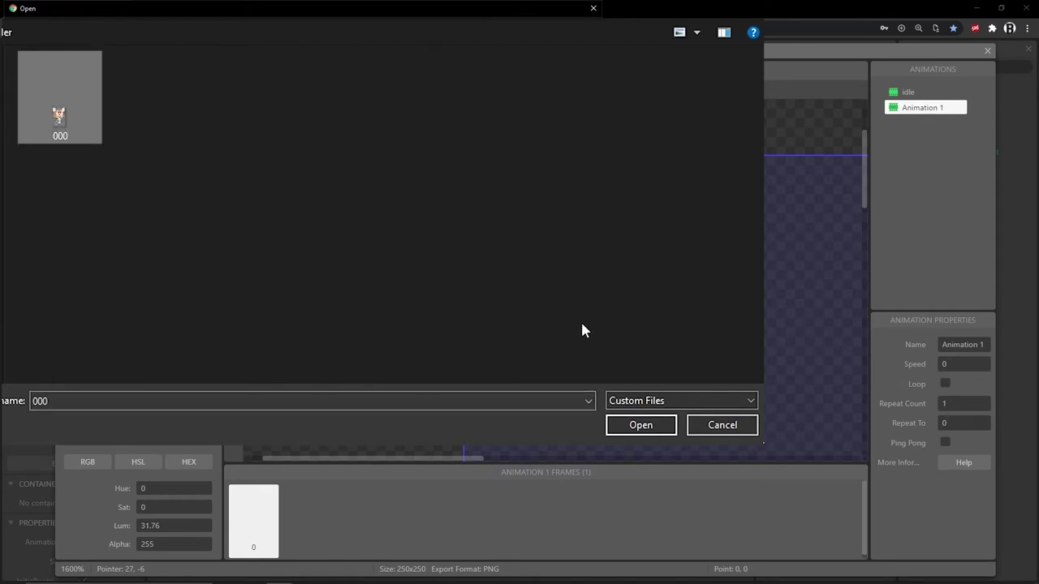
{"action": "left_click", "coordinate": [649, 426]}
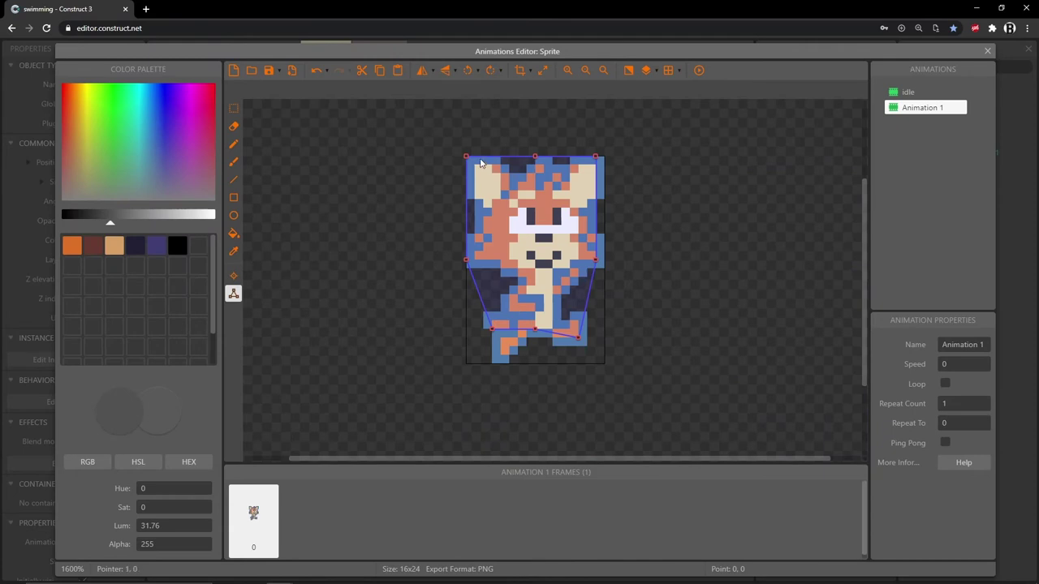
- Set the jump frame's collision to the bounding box and origin to bottom centre
{"action": "right_click", "coordinate": [467, 159]}
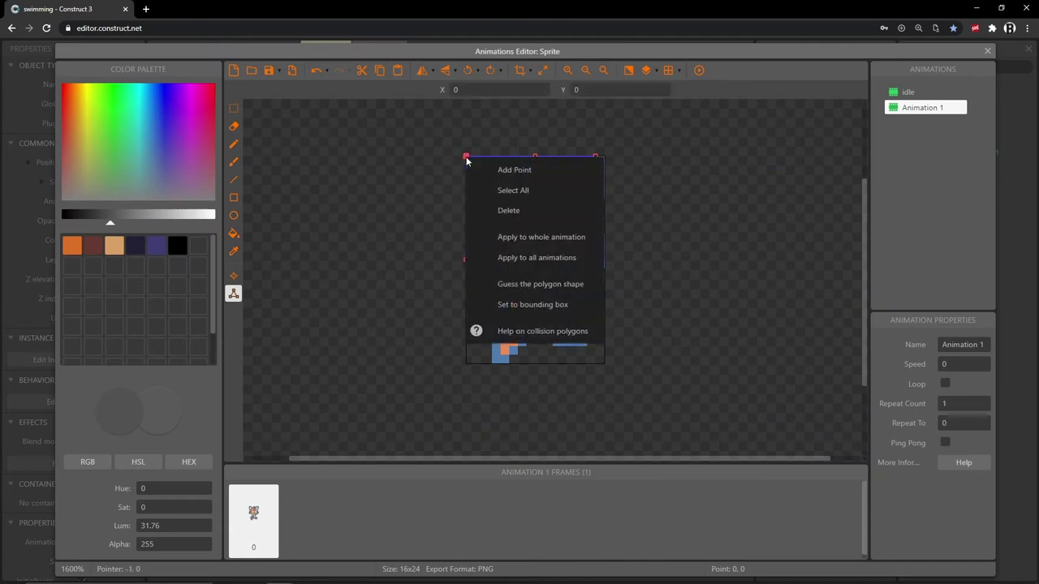
{"action": "left_click", "coordinate": [538, 306]}
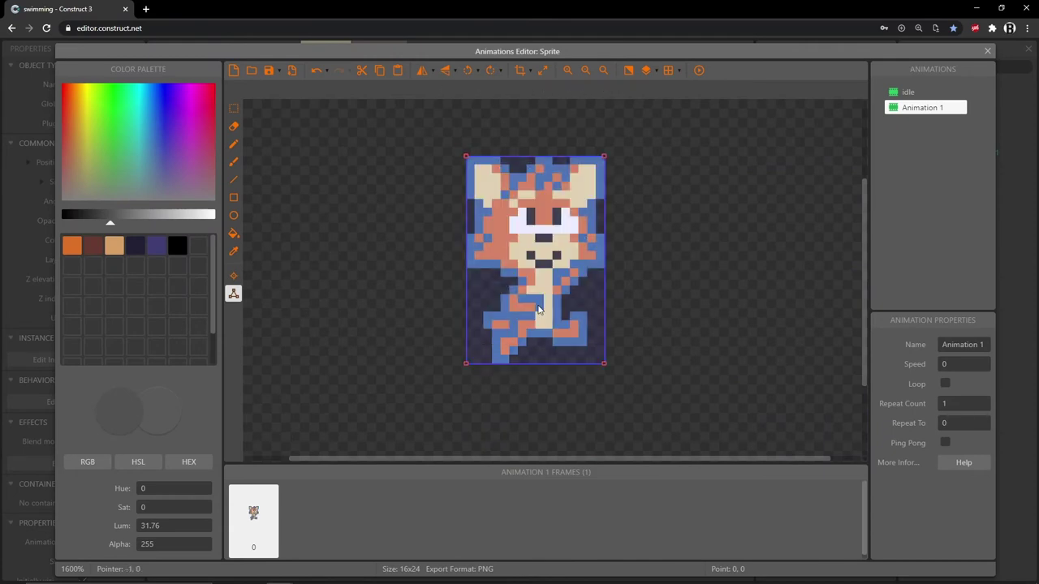
{"action": "left_click", "coordinate": [233, 277]}
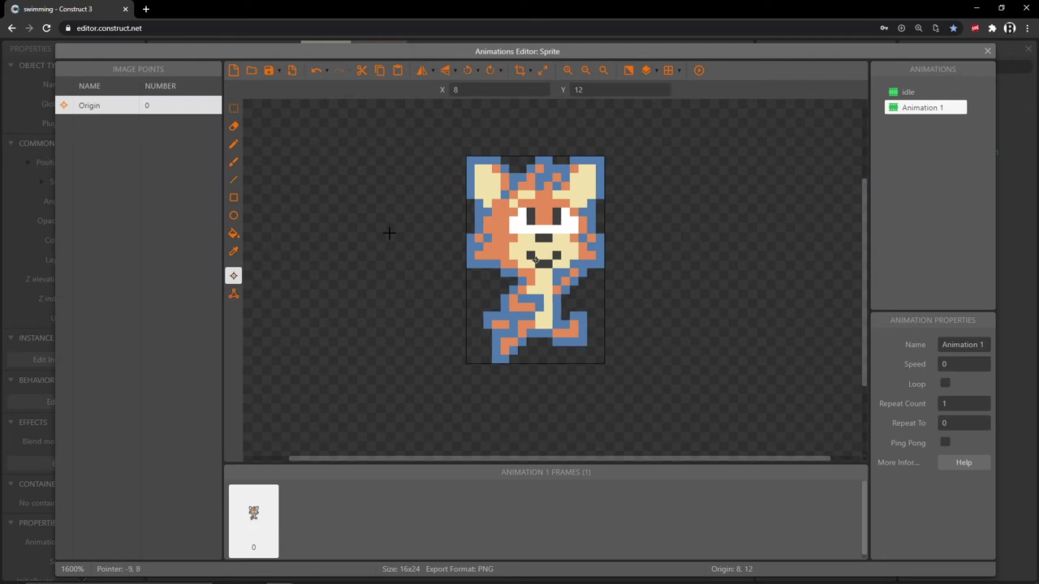
{"action": "key", "text": "KP_2"}
- Rename the new animation to jump
{"action": "left_click", "coordinate": [927, 109]}
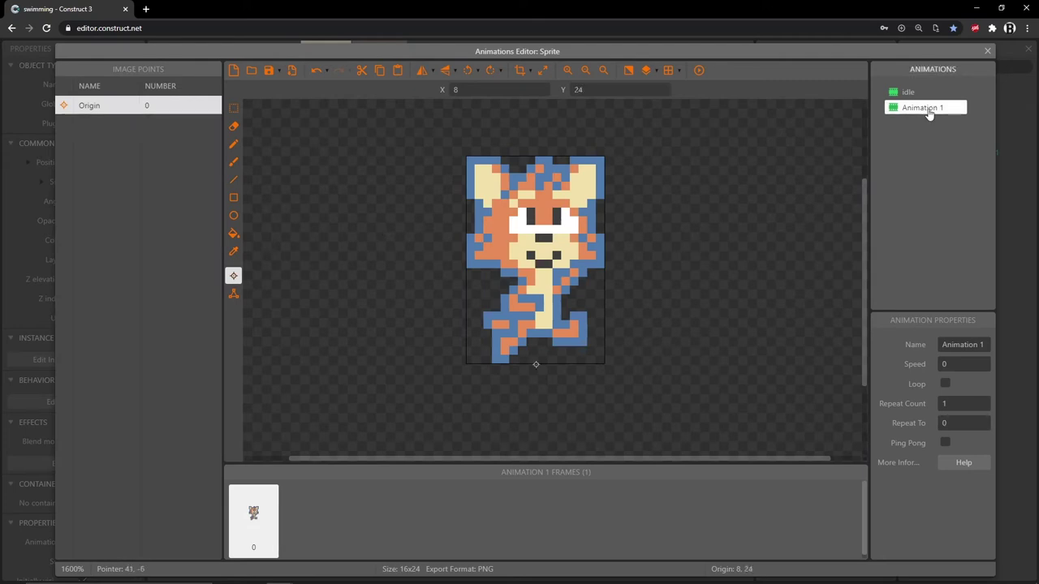
{"action": "double_click", "coordinate": [929, 112]}
{"action": "type", "text": "jump"}
{"action": "key", "text": "Return"}
{"action": "right_click", "coordinate": [896, 135]}
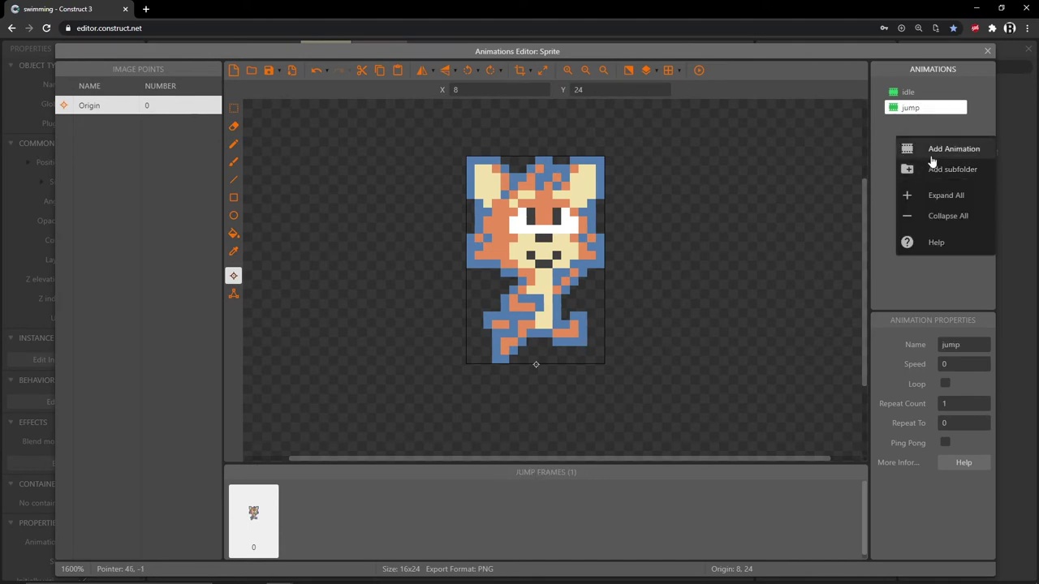
- Add another animation and import run frames 000 and 001
{"action": "key", "text": "Escape"}
{"action": "left_click", "coordinate": [251, 70]}
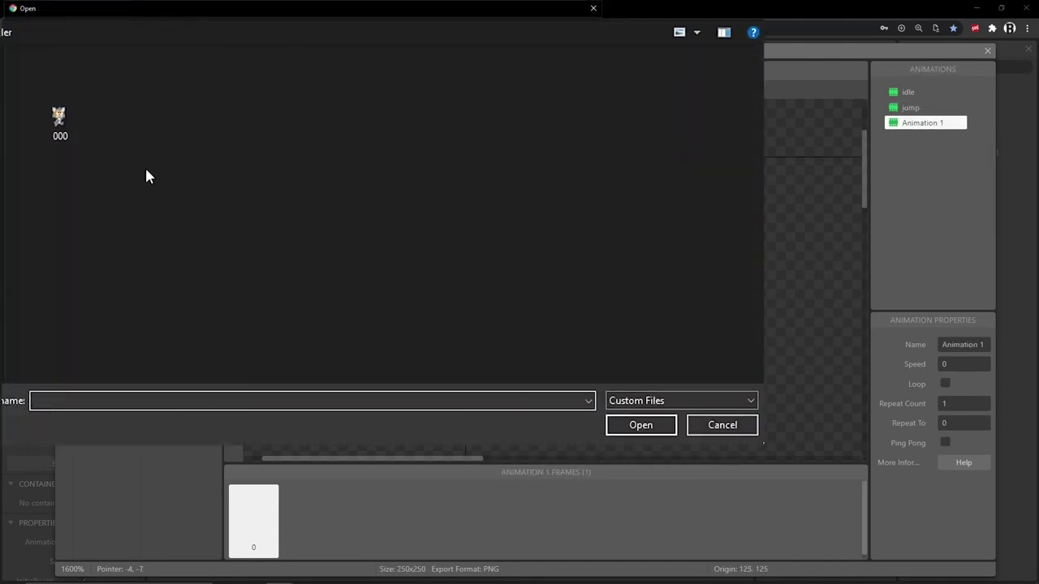
{"action": "key", "text": "alt+Up"}
{"action": "double_click", "coordinate": [38, 111]}
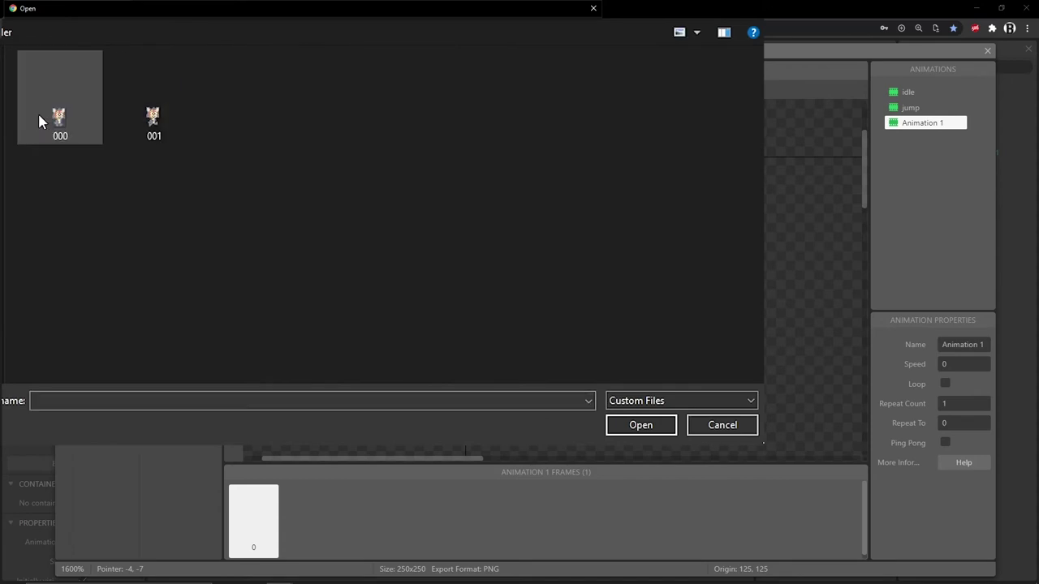
{"action": "left_click", "coordinate": [39, 121]}
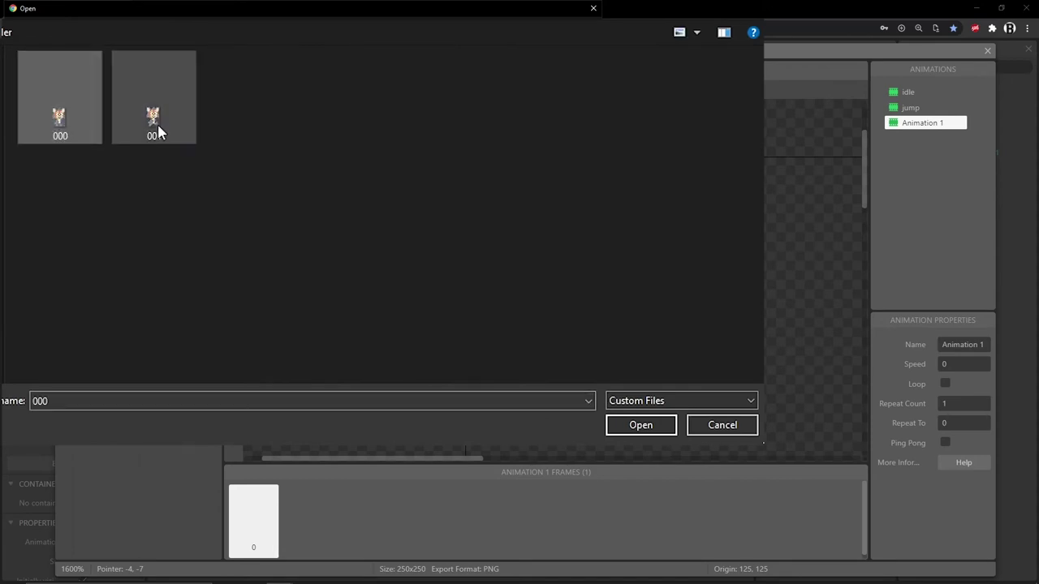
{"action": "left_click", "coordinate": [155, 130], "text": "ctrl"}
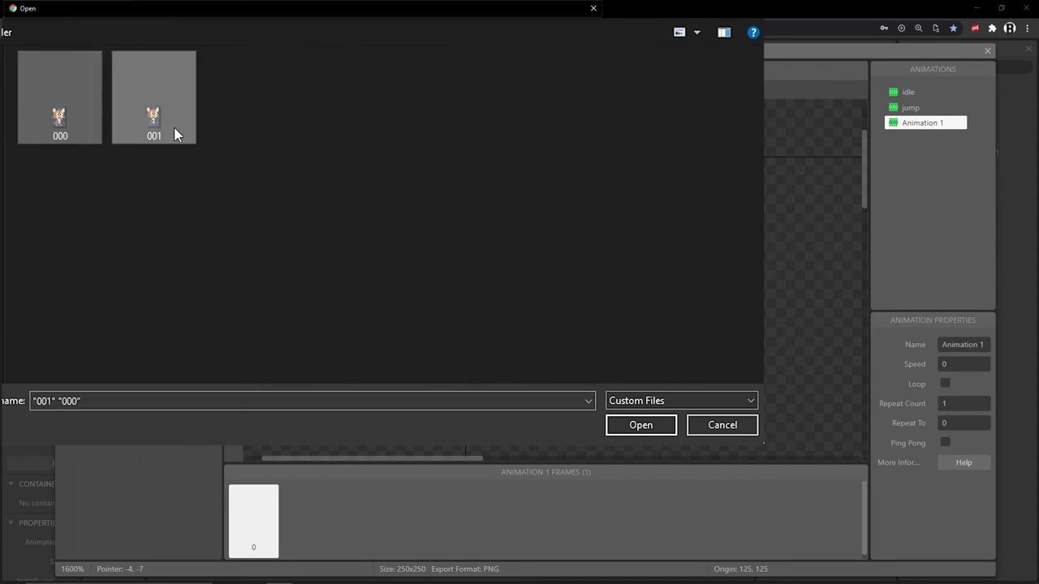
{"action": "left_click", "coordinate": [650, 427]}
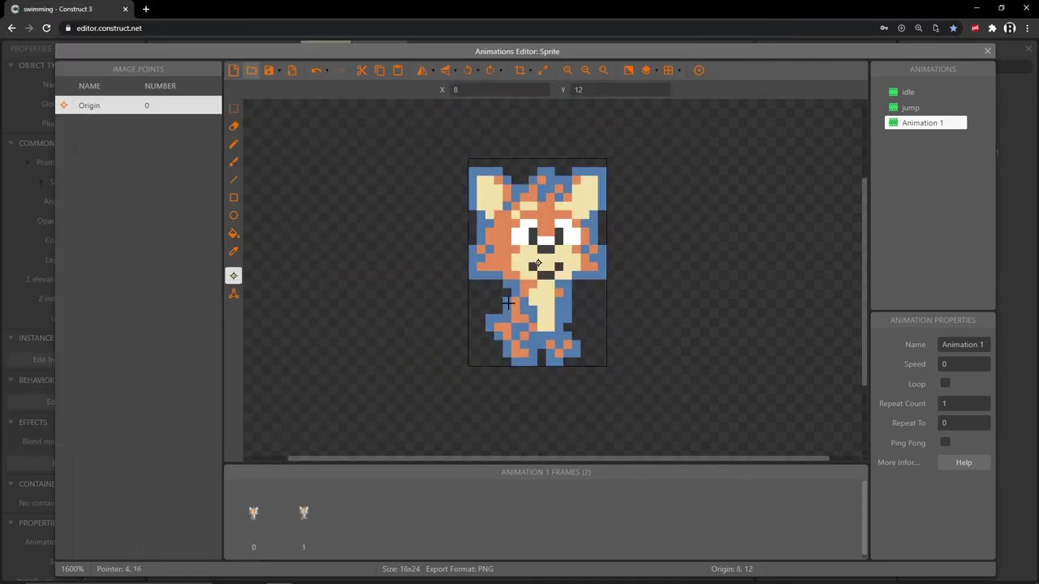
- Set the collision polygon to the bounding box and apply it to both run frames
{"action": "left_click", "coordinate": [235, 296]}
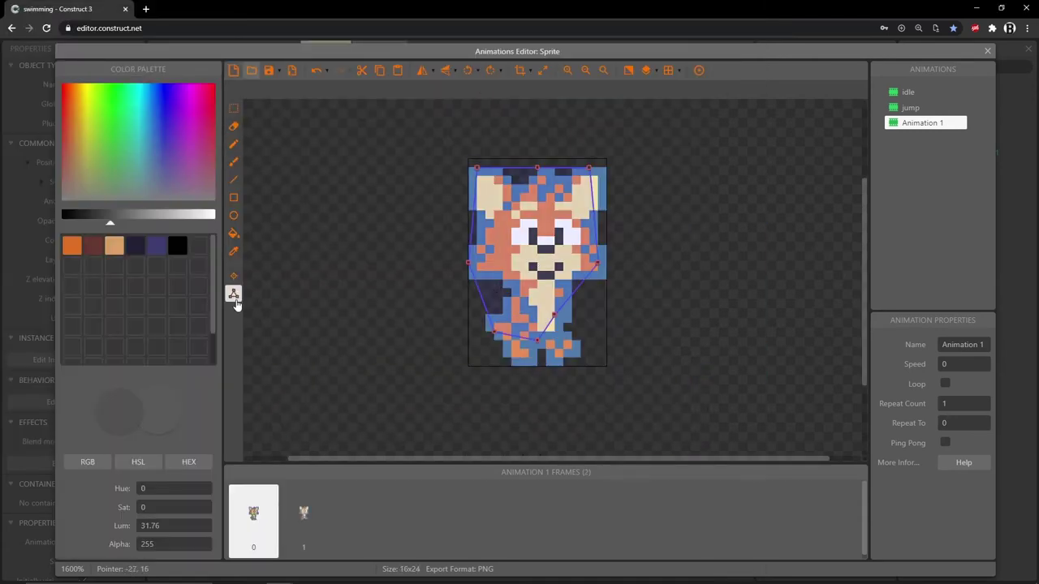
{"action": "right_click", "coordinate": [477, 169]}
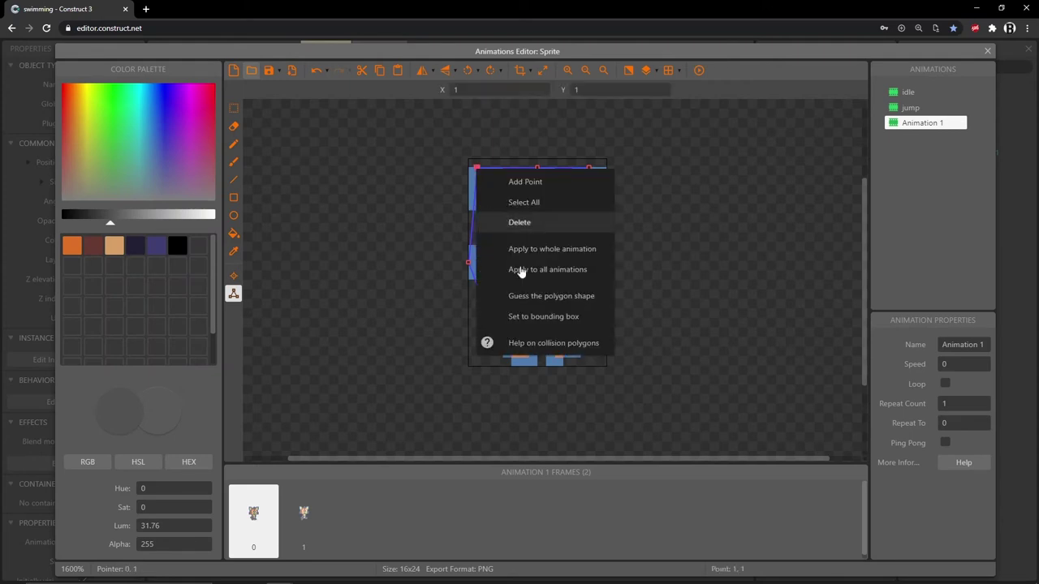
{"action": "left_click", "coordinate": [547, 317]}
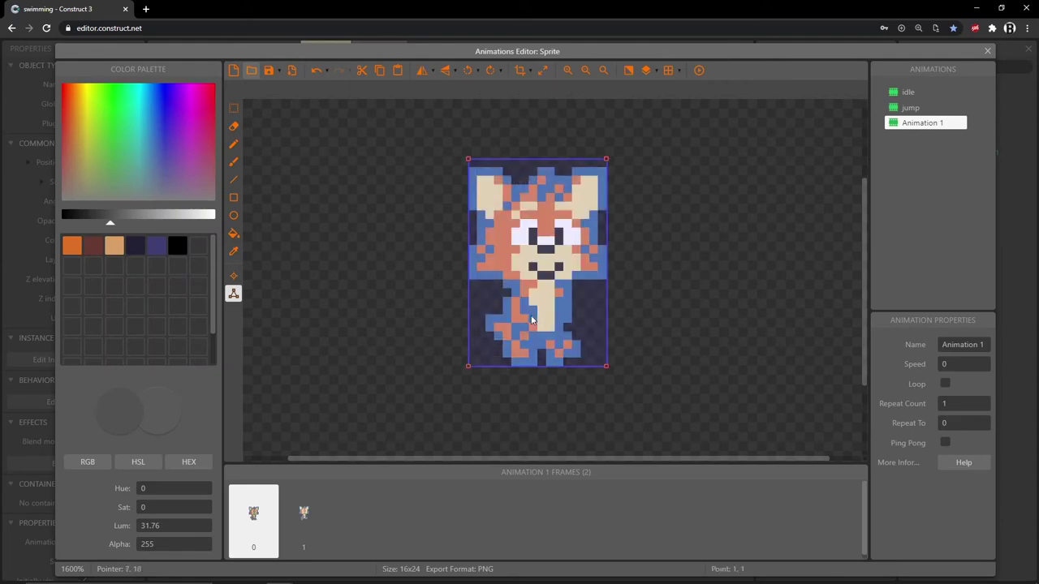
{"action": "left_click", "coordinate": [307, 527]}
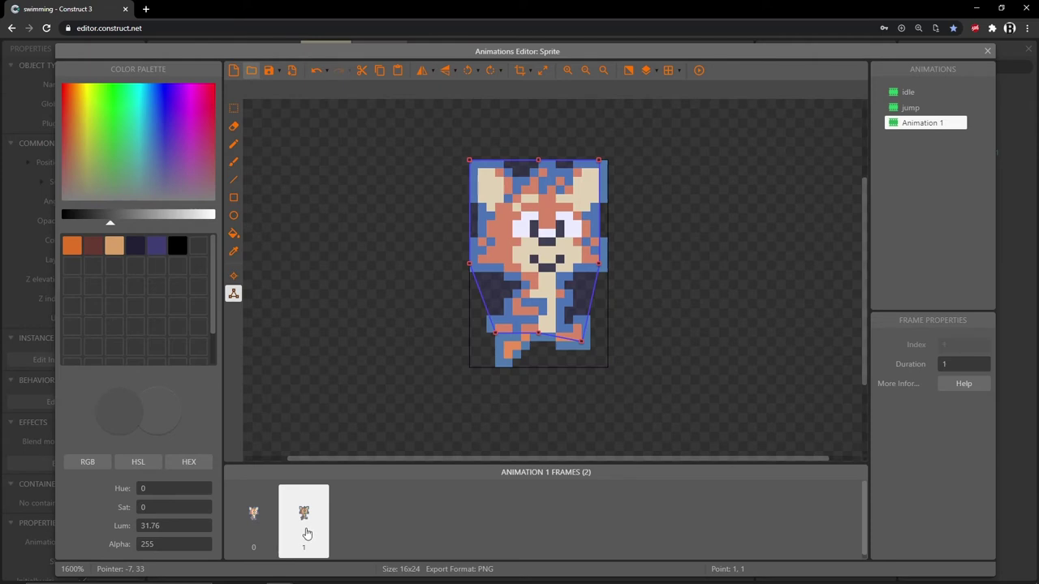
{"action": "right_click", "coordinate": [467, 161]}
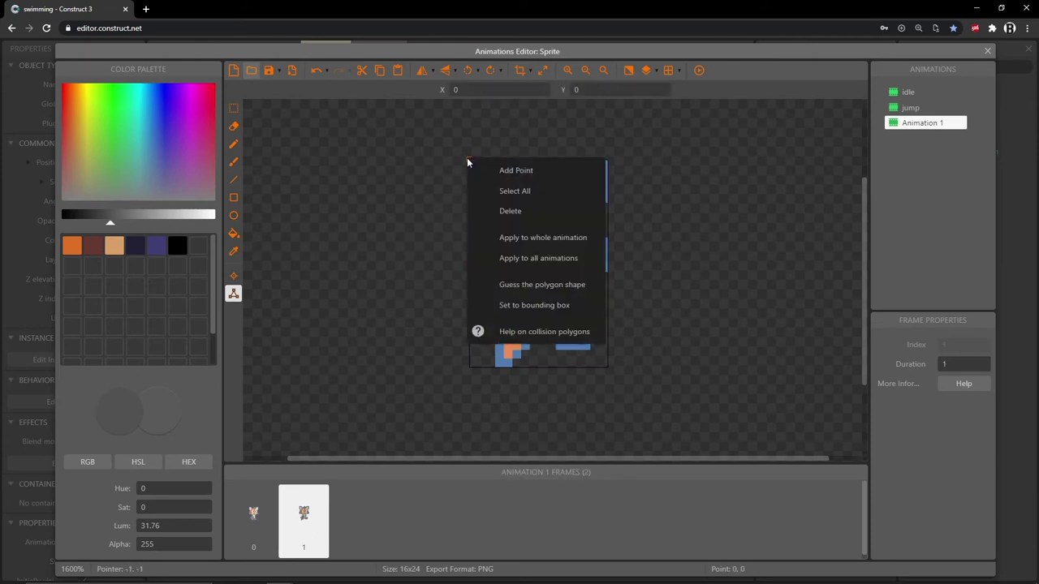
{"action": "left_click", "coordinate": [264, 520]}
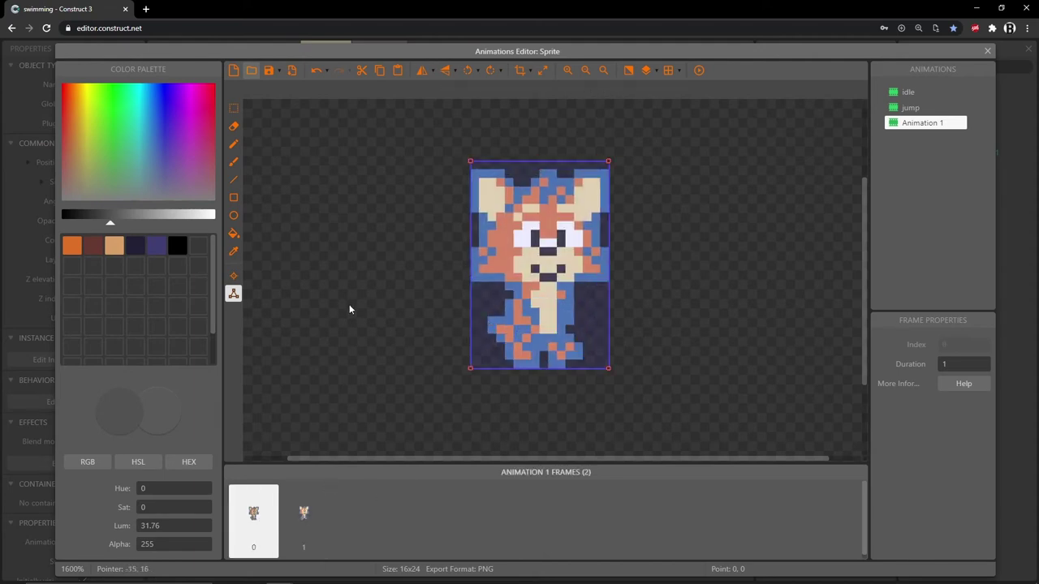
{"action": "right_click", "coordinate": [471, 162]}
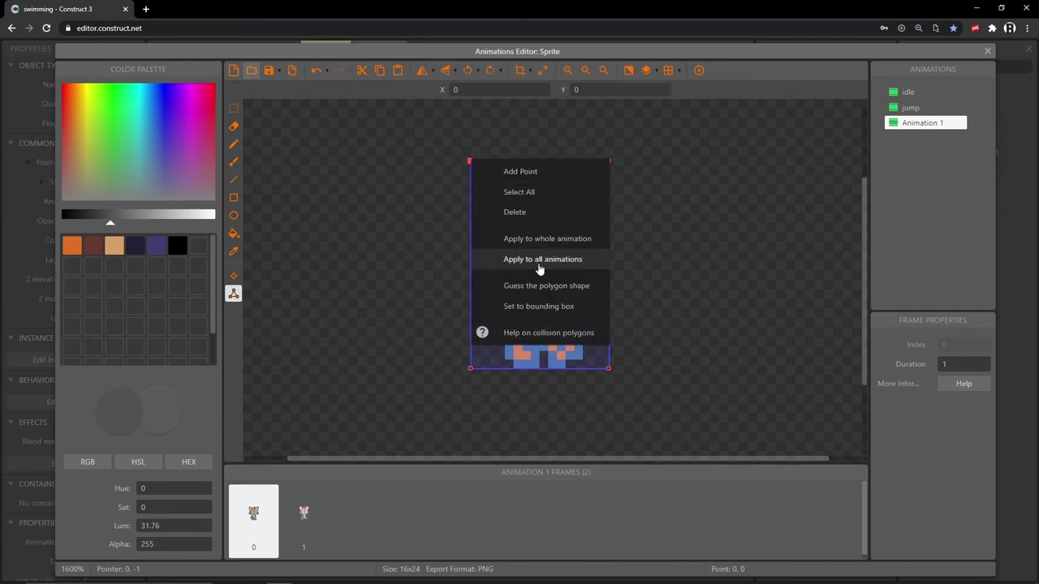
{"action": "left_click", "coordinate": [505, 239]}
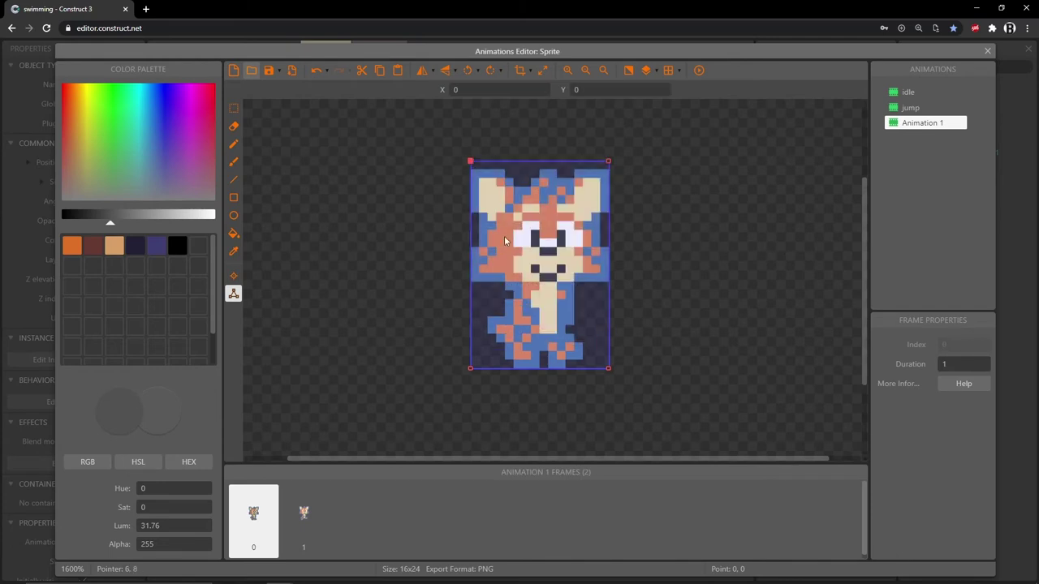
- Apply the bottom-centre origin to the whole run animation and compare both frames
{"action": "left_click", "coordinate": [233, 275]}
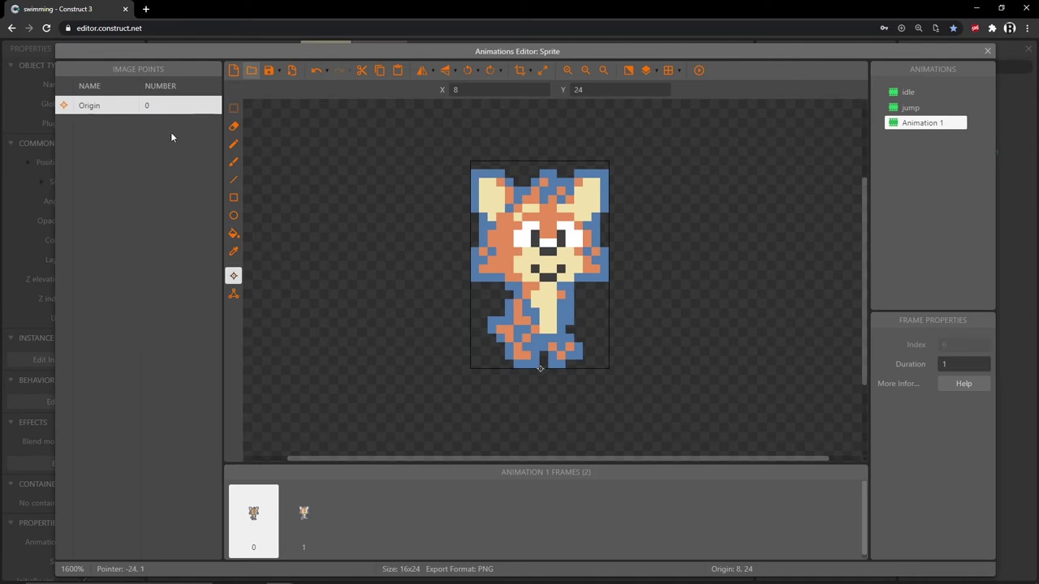
{"action": "right_click", "coordinate": [114, 111]}
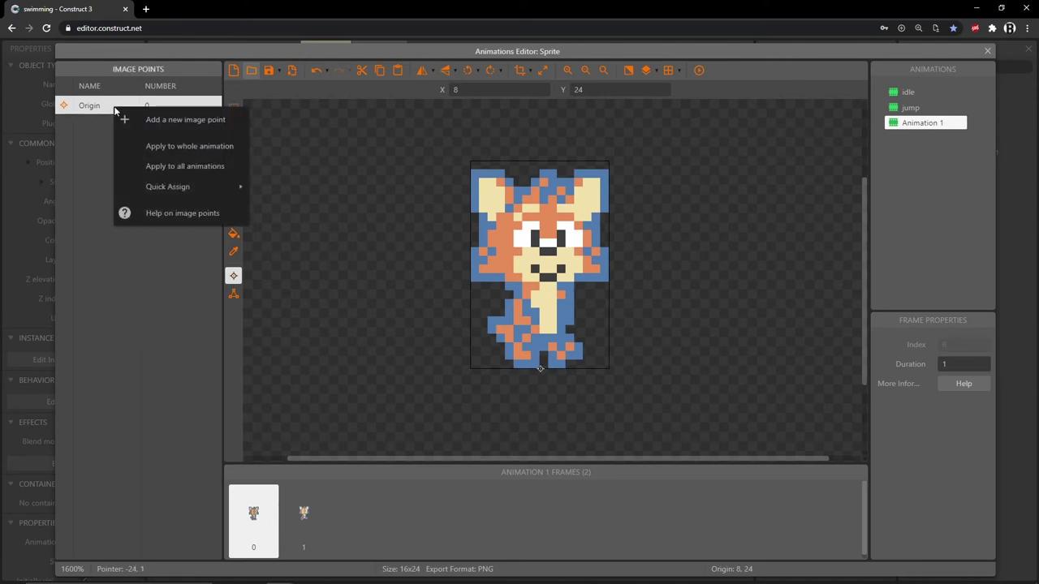
{"action": "left_click", "coordinate": [177, 146]}
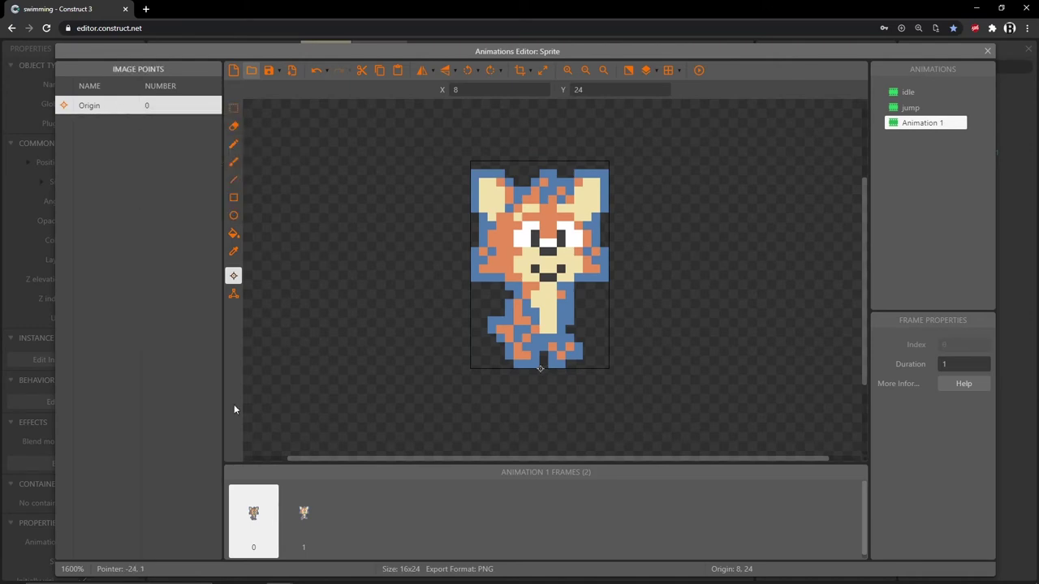
{"action": "left_click", "coordinate": [315, 530]}
{"action": "left_click", "coordinate": [257, 531]}
{"action": "left_click", "coordinate": [301, 531]}
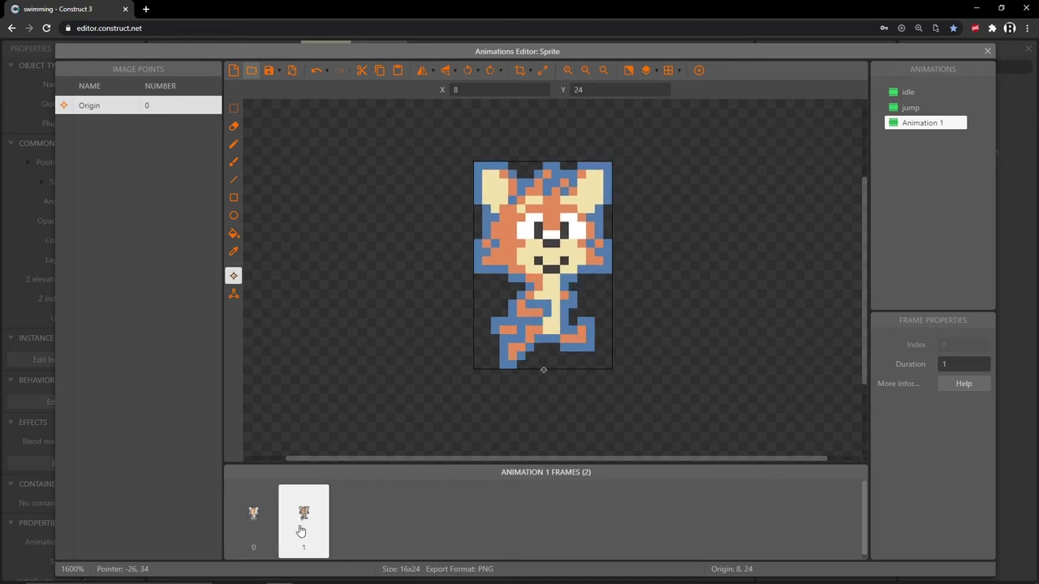
- Rename Animation 1 to run
{"action": "left_click", "coordinate": [920, 128]}
{"action": "left_click", "coordinate": [917, 126]}
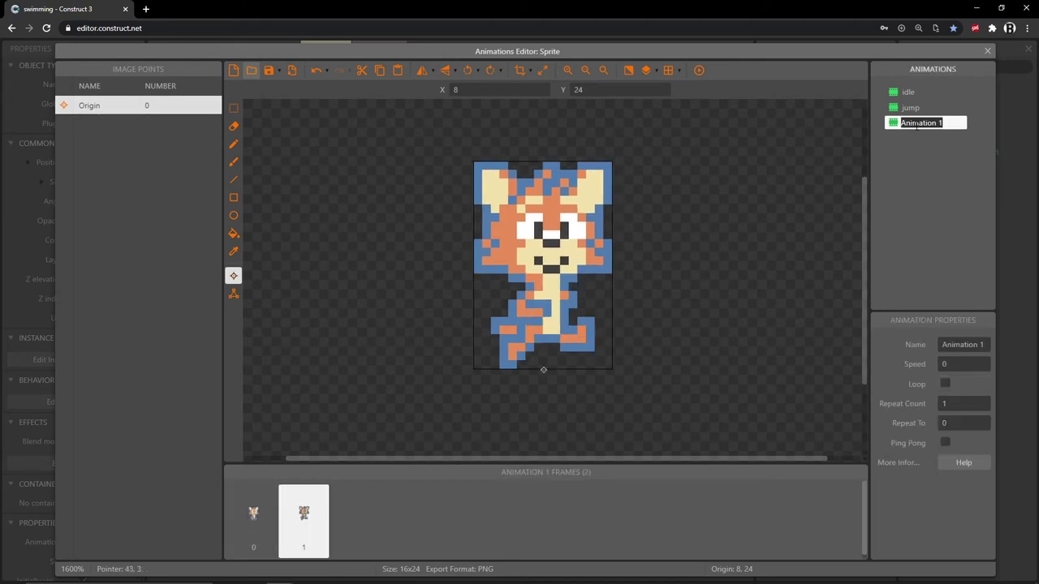
{"action": "type", "text": "run"}
{"action": "key", "text": "Return"}
{"action": "right_click", "coordinate": [900, 162]}
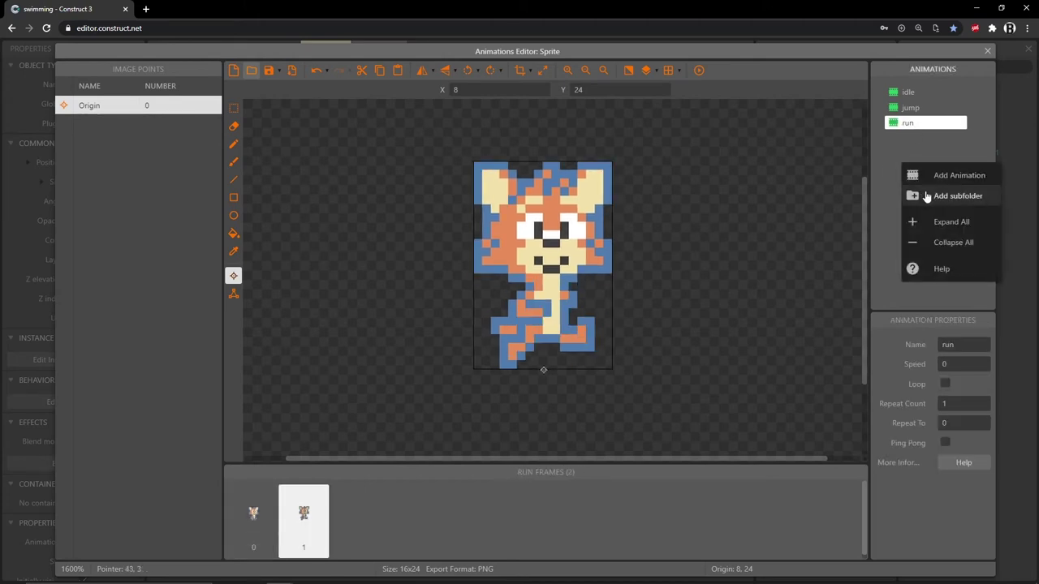
- Add a new animation and import swim frames 000, 001 and 002
{"action": "left_click", "coordinate": [934, 176]}
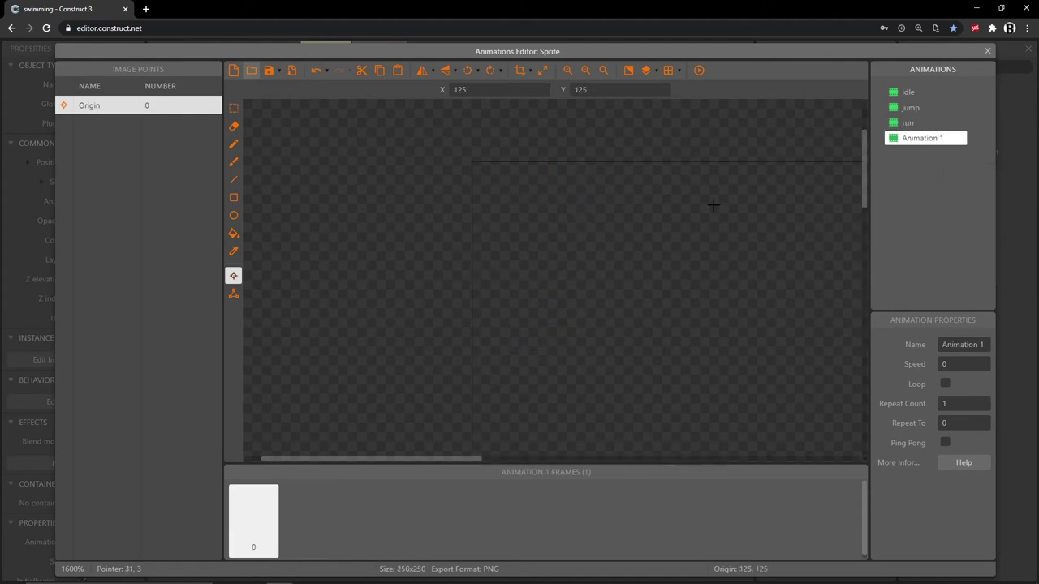
{"action": "left_click", "coordinate": [252, 70]}
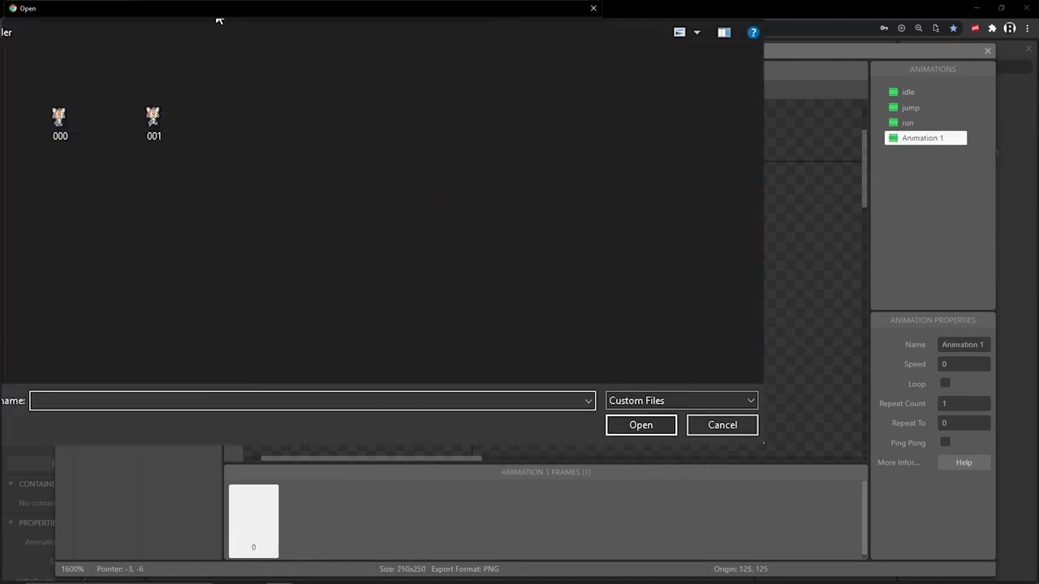
{"action": "left_click", "coordinate": [29, 137]}
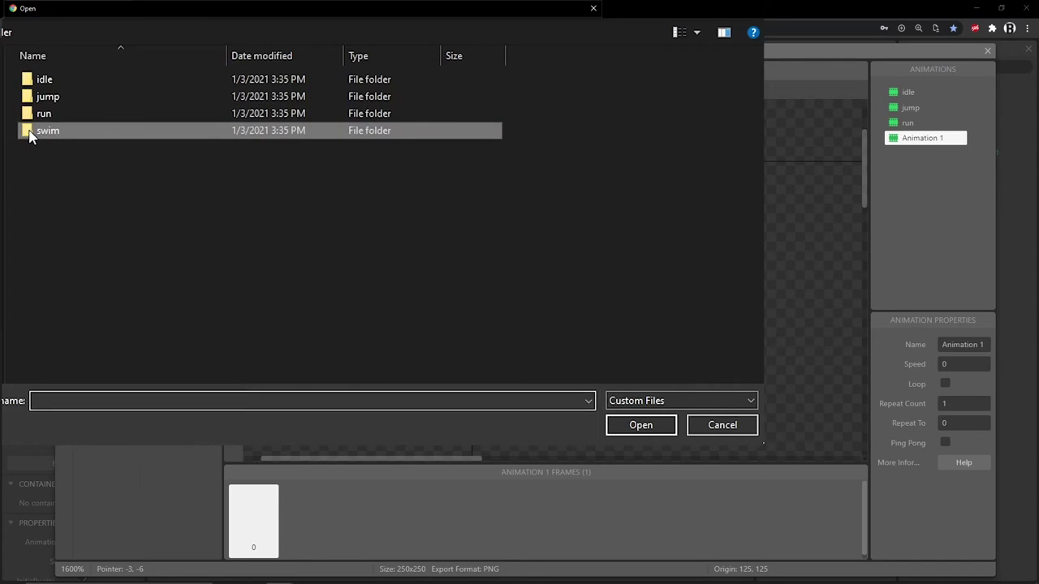
{"action": "double_click", "coordinate": [29, 136]}
{"action": "left_click", "coordinate": [70, 130]}
{"action": "left_click", "coordinate": [151, 130], "text": "shift"}
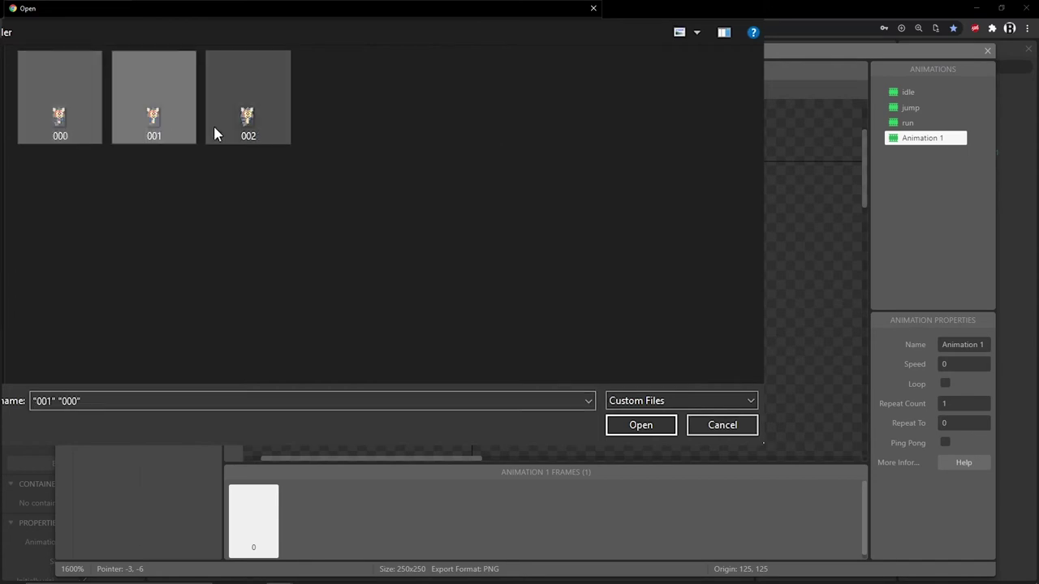
{"action": "left_click", "coordinate": [244, 130], "text": "shift"}
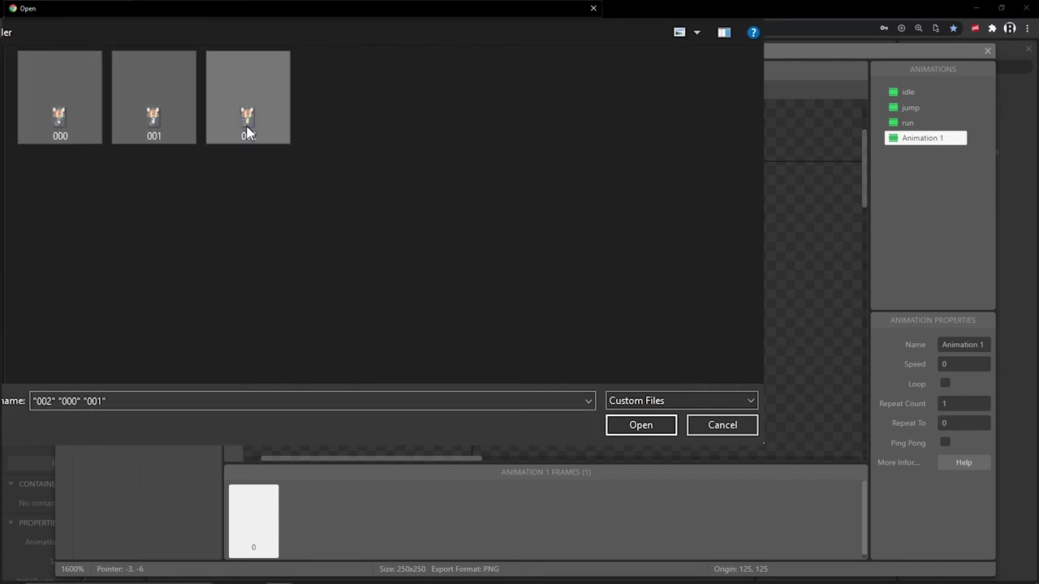
{"action": "left_click", "coordinate": [640, 424]}
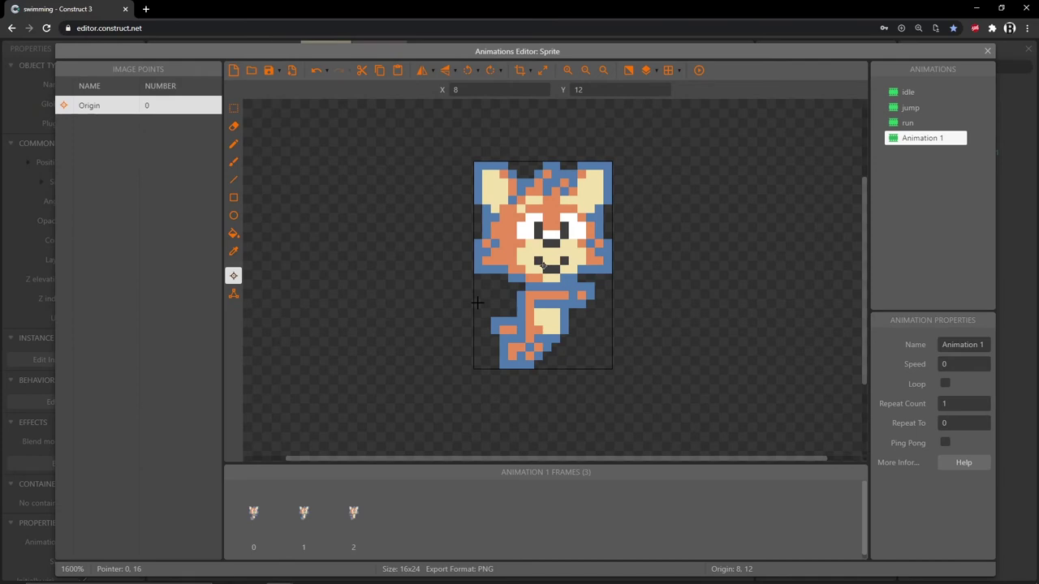
- Give all three swim frames a bottom-centre origin and bounding-box collision
{"action": "key", "text": "KP_2"}
{"action": "right_click", "coordinate": [91, 111]}
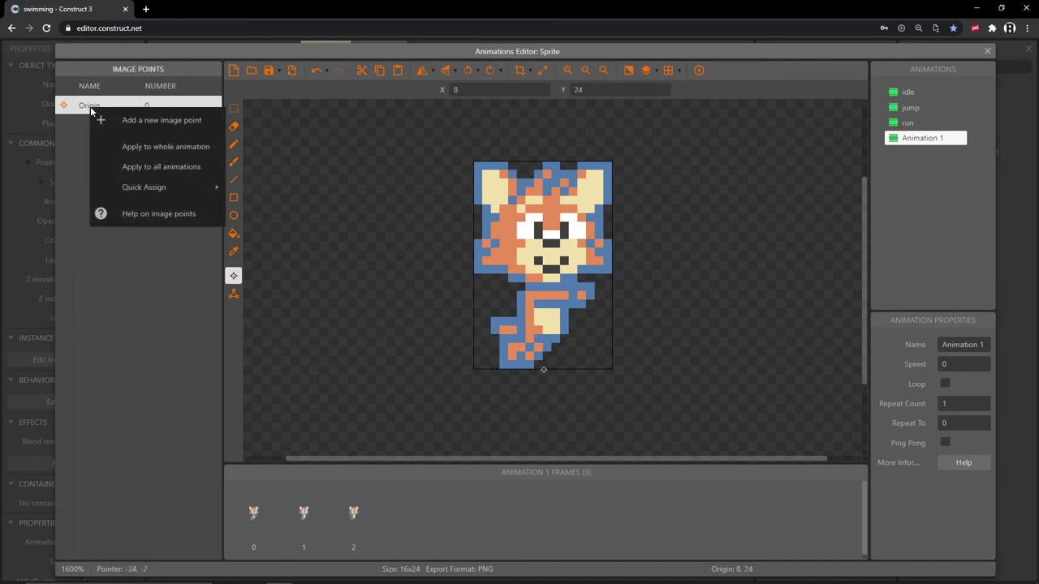
{"action": "left_click", "coordinate": [152, 147]}
{"action": "left_click", "coordinate": [233, 293]}
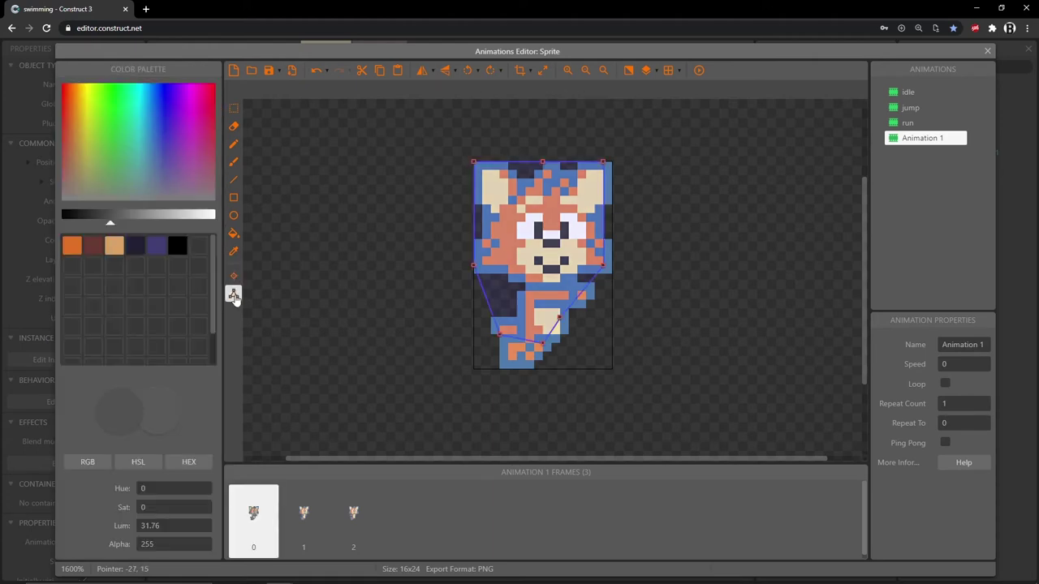
{"action": "right_click", "coordinate": [477, 167]}
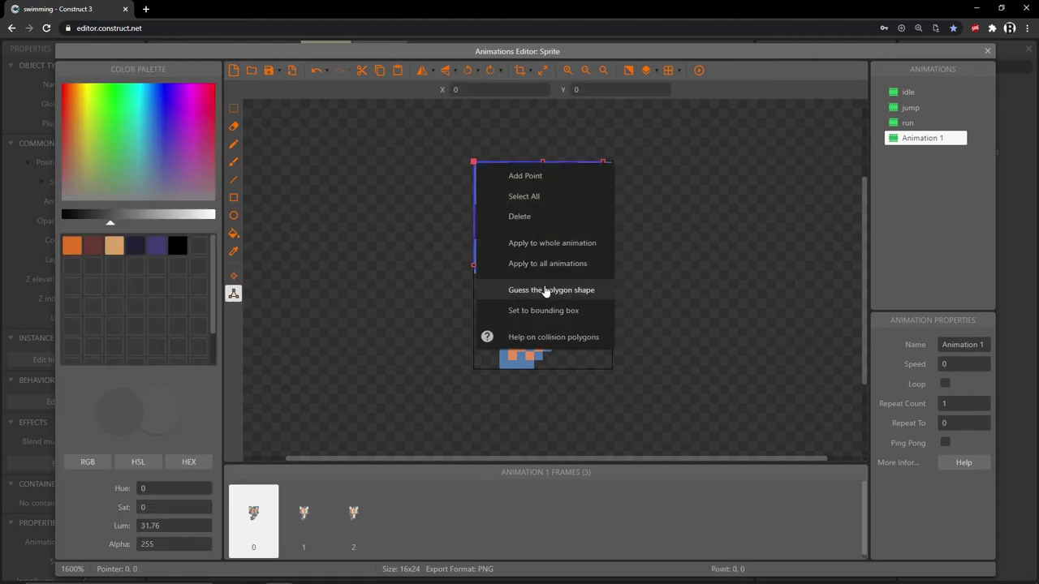
{"action": "left_click", "coordinate": [559, 314]}
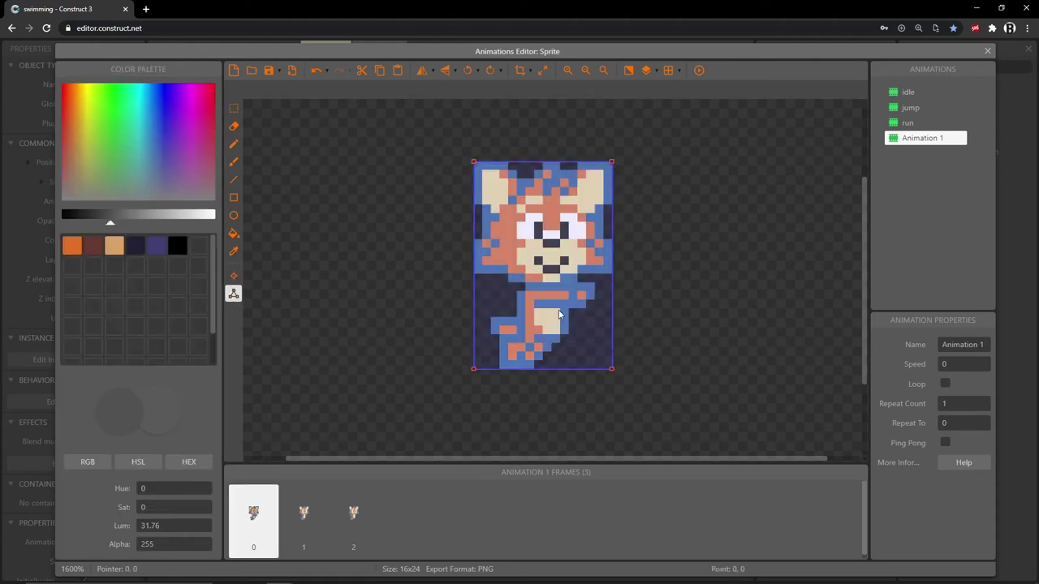
{"action": "right_click", "coordinate": [474, 164]}
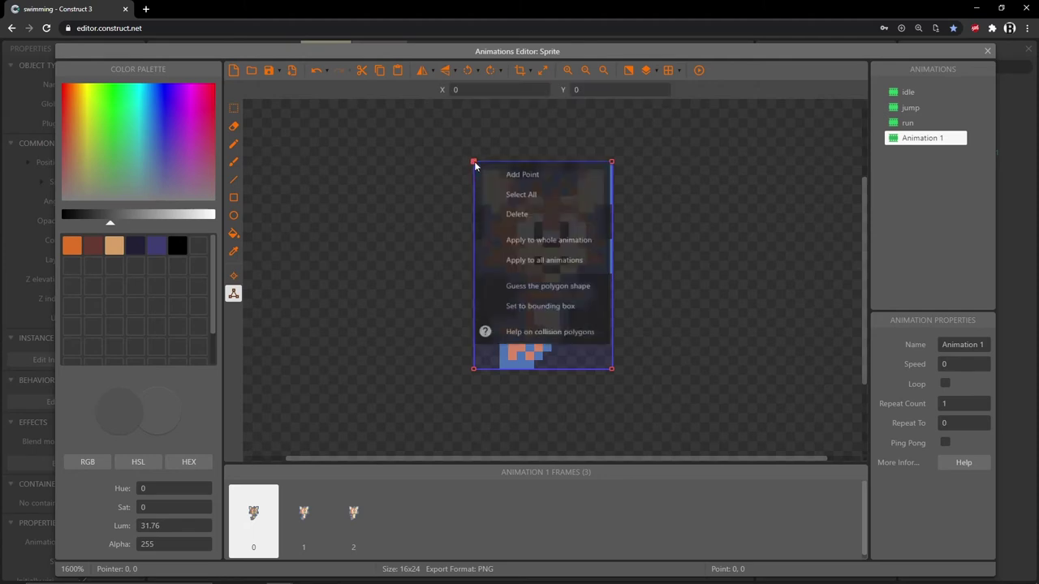
{"action": "left_click", "coordinate": [524, 250]}
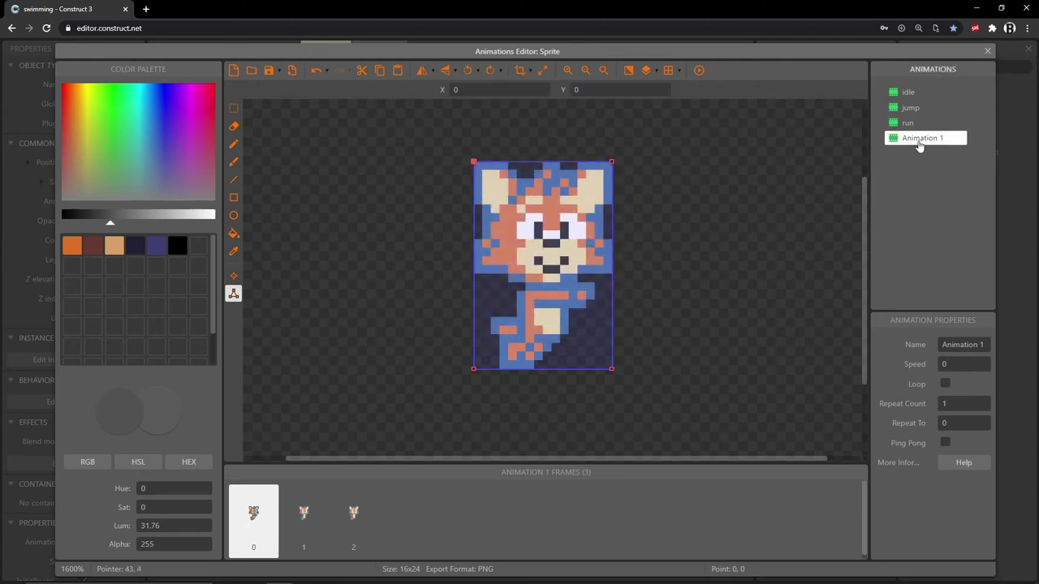
- Rename Animation 1 to swim
{"action": "double_click", "coordinate": [920, 139]}
{"action": "type", "text": "swim"}
{"action": "key", "text": "Return"}
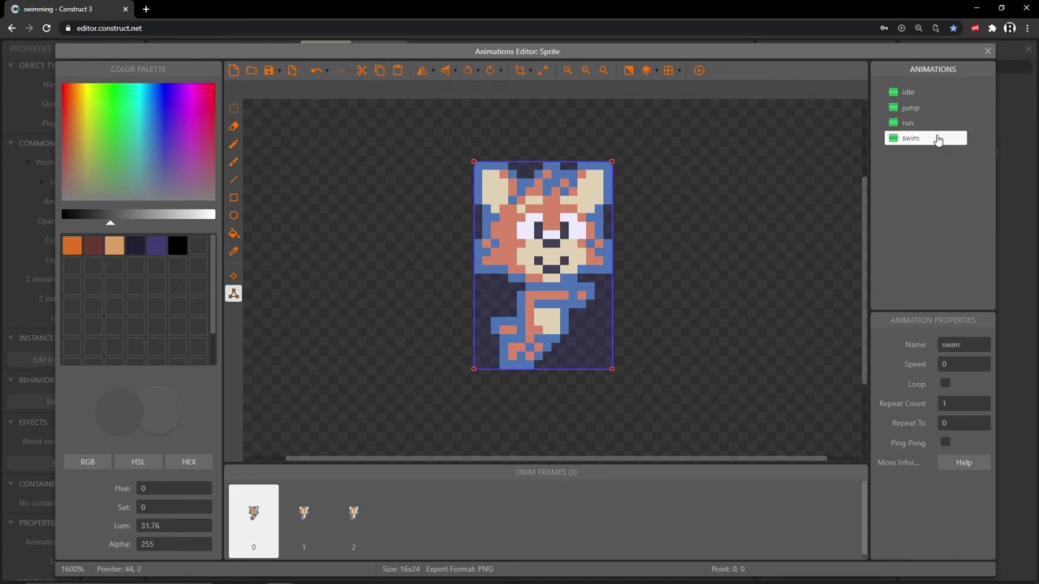
- Give the swim animation speed 6, preview it, and leave looping switched off
{"action": "left_click", "coordinate": [962, 363]}
{"action": "type", "text": "6"}
{"action": "left_click", "coordinate": [944, 383]}
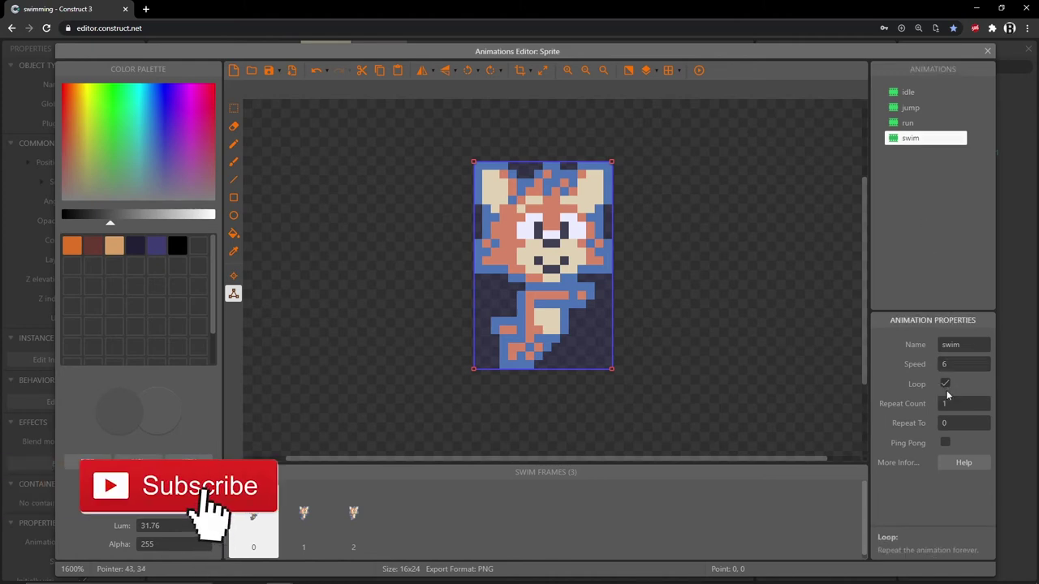
{"action": "right_click", "coordinate": [932, 145]}
{"action": "left_click", "coordinate": [867, 214]}
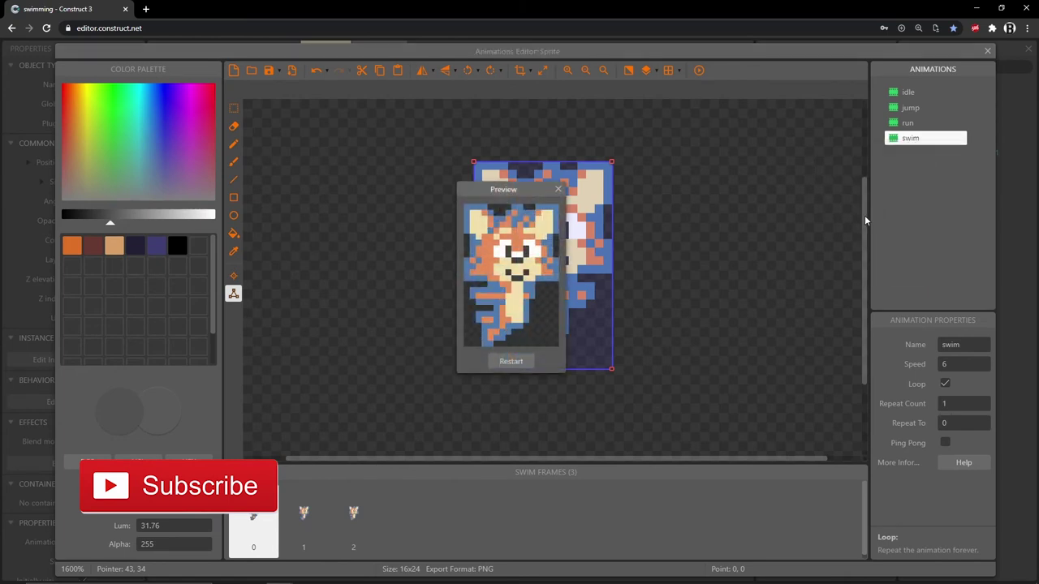
{"action": "left_click", "coordinate": [557, 189]}
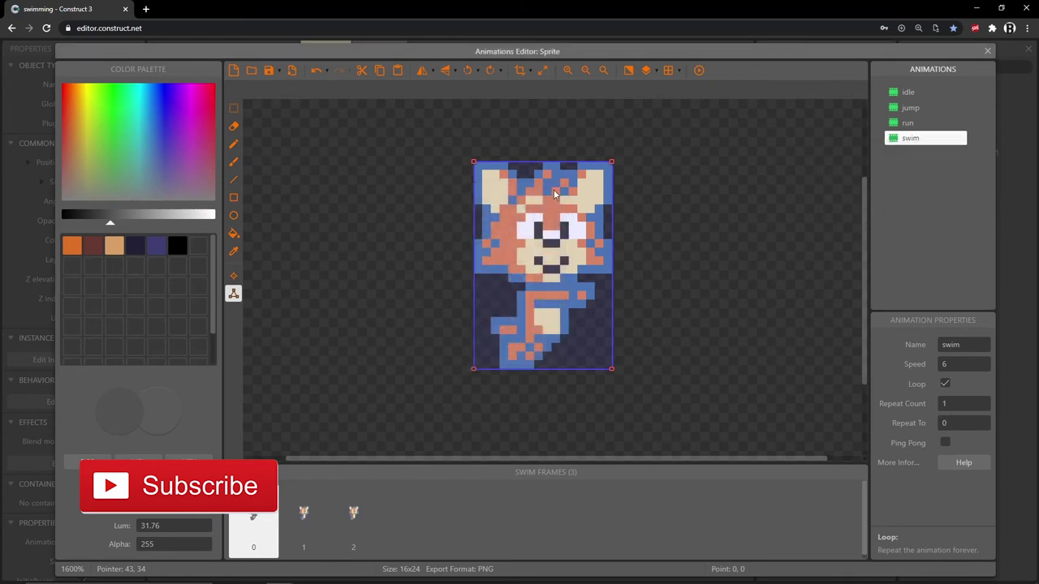
{"action": "left_click", "coordinate": [944, 385]}
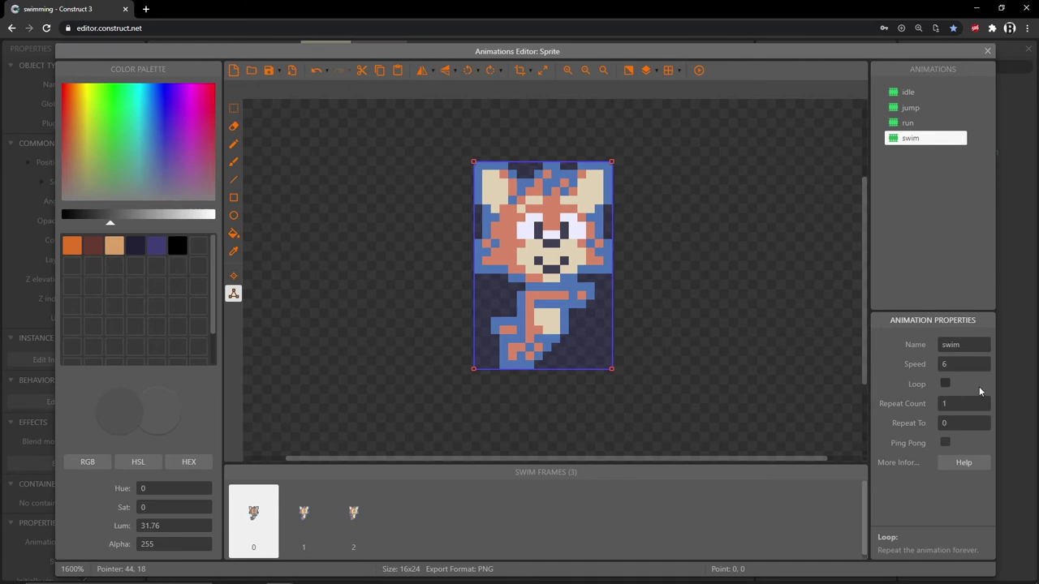
- Set the run animation to speed 10 with looping on, and check it in a preview
{"action": "left_click", "coordinate": [907, 124]}
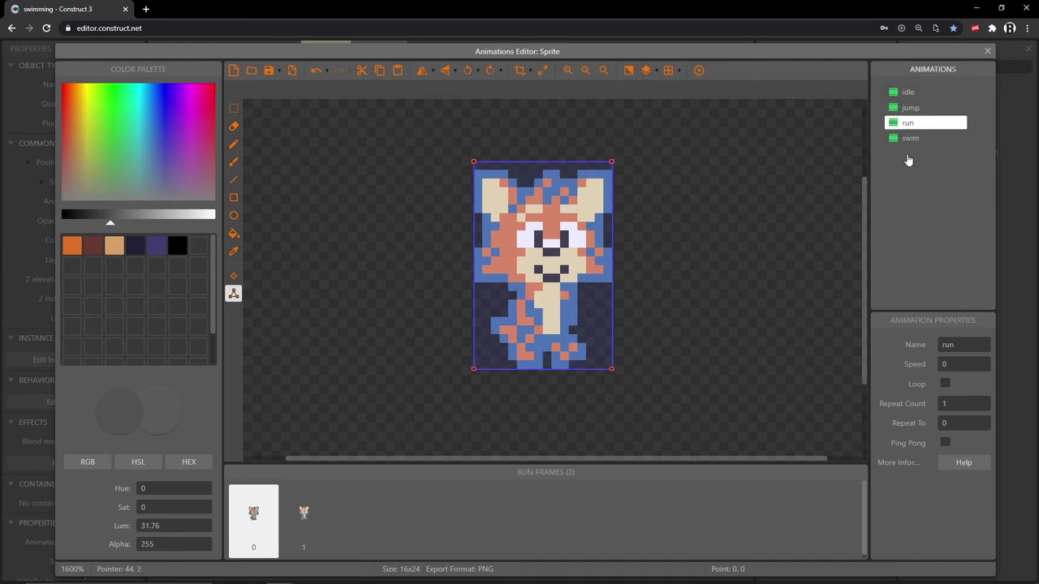
{"action": "left_click", "coordinate": [955, 366]}
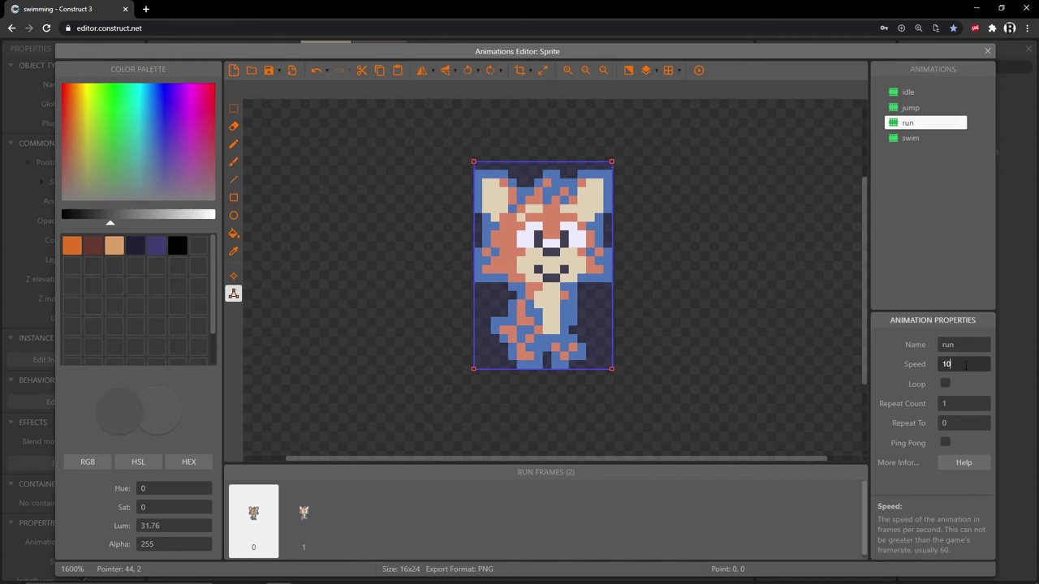
{"action": "left_click", "coordinate": [945, 383]}
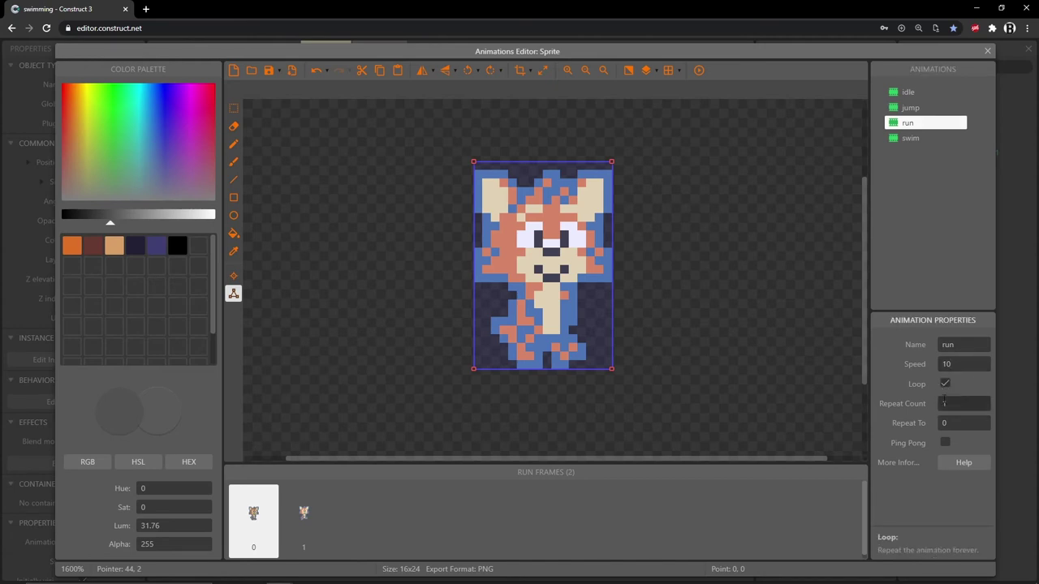
{"action": "right_click", "coordinate": [932, 123]}
{"action": "left_click", "coordinate": [870, 197]}
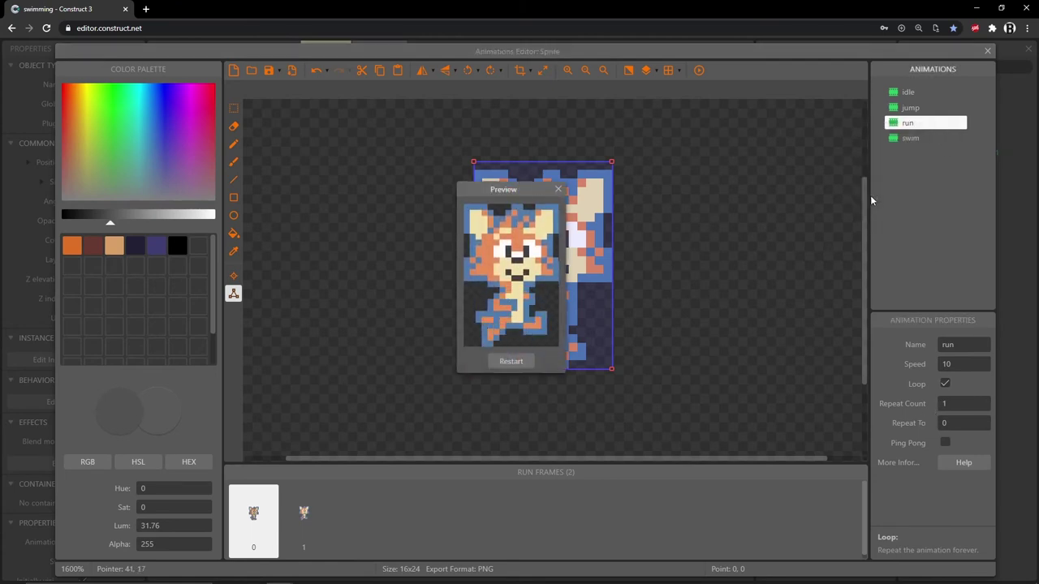
{"action": "left_click", "coordinate": [557, 189]}
- Close the animation editor and rename the fox sprite object to 'player'
{"action": "left_click", "coordinate": [987, 50]}
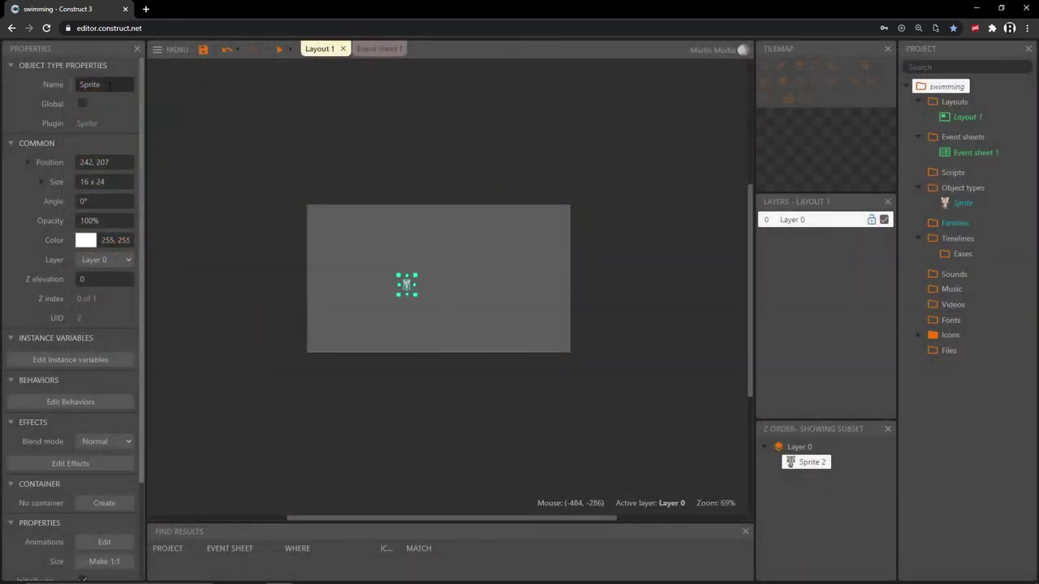
{"action": "left_click", "coordinate": [109, 86]}
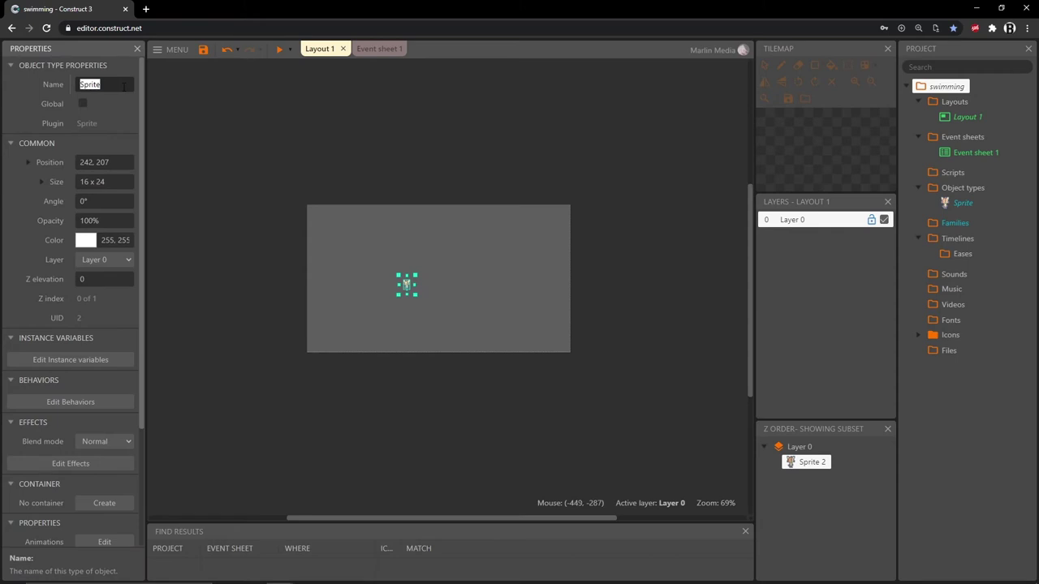
{"action": "type", "text": "player"}
{"action": "key", "text": "Return"}
{"action": "scroll", "coordinate": [364, 299], "scroll_direction": "up", "scroll_amount": 5, "text": "ctrl"}
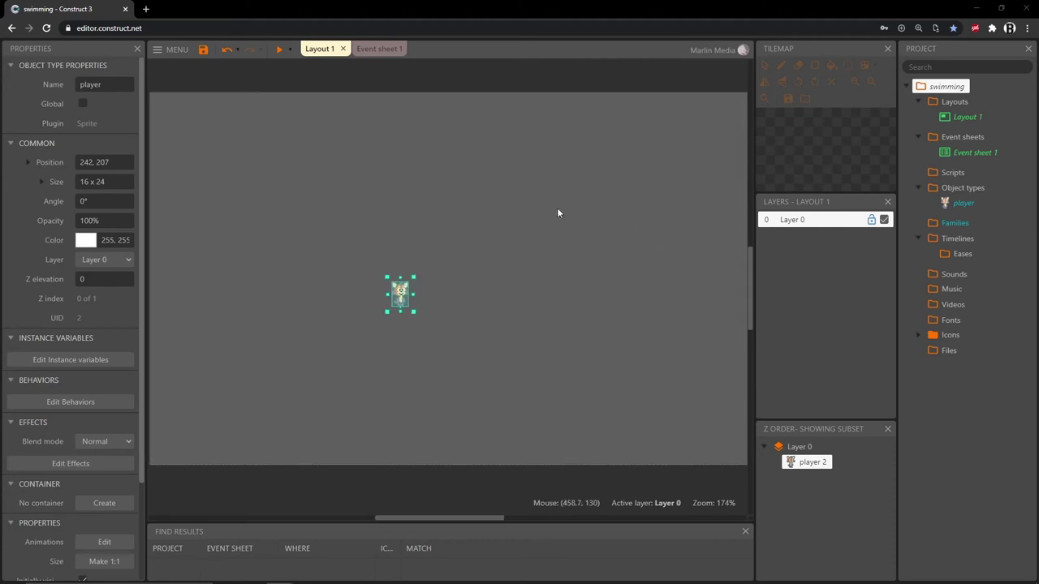
{"action": "double_click", "coordinate": [543, 265]}
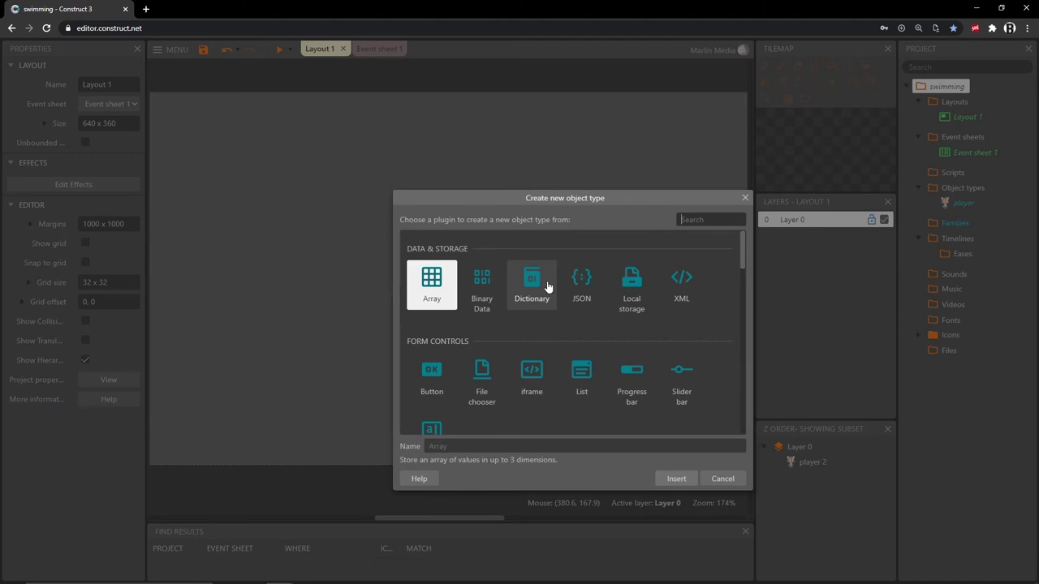
- Insert a new Sprite object into the layout
{"action": "scroll", "coordinate": [547, 286], "scroll_direction": "down", "scroll_amount": 5}
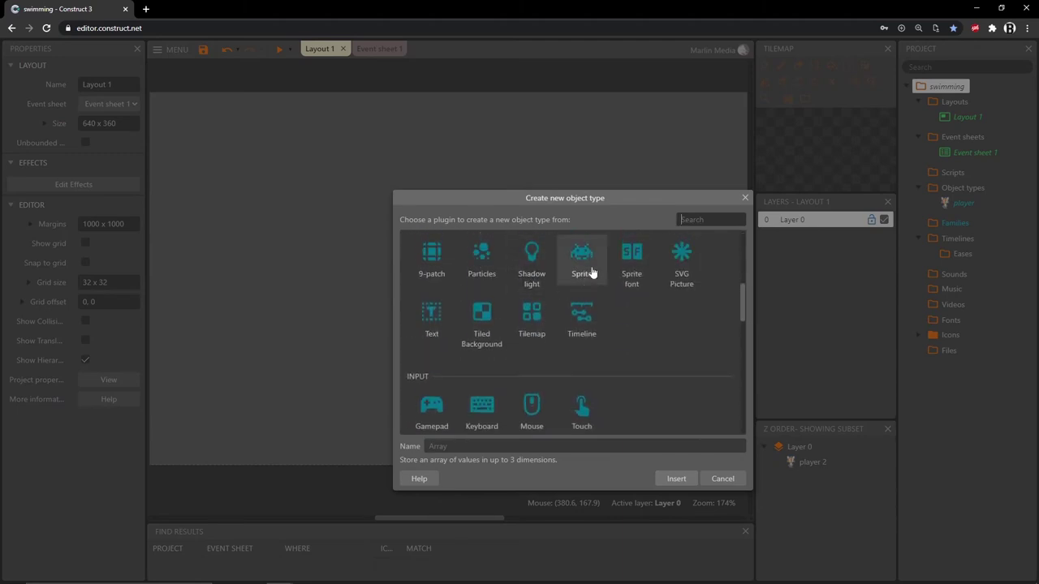
{"action": "left_click", "coordinate": [592, 272]}
{"action": "double_click", "coordinate": [592, 272]}
{"action": "left_click", "coordinate": [327, 334]}
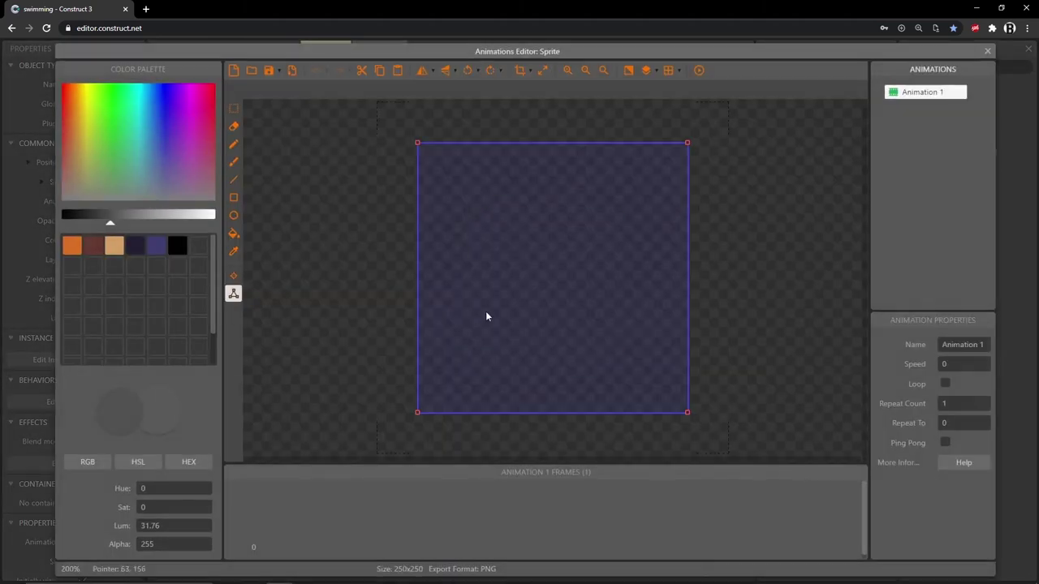
- Resize the sprite's canvas to 16x16 and move its origin to the bottom-left corner
{"action": "left_click", "coordinate": [540, 73]}
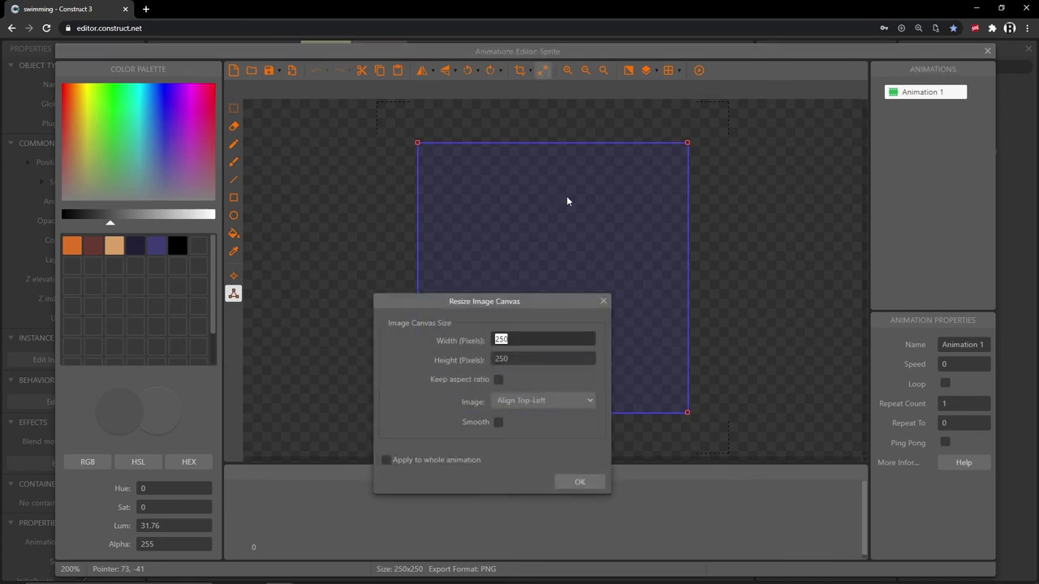
{"action": "type", "text": "16"}
{"action": "key", "text": "Tab"}
{"action": "type", "text": "16"}
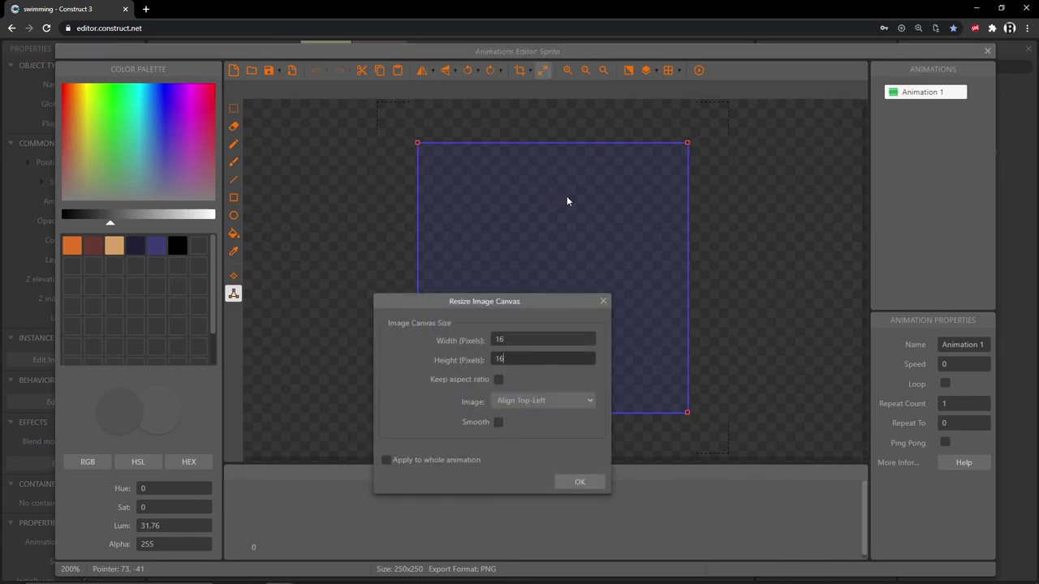
{"action": "key", "text": "Return"}
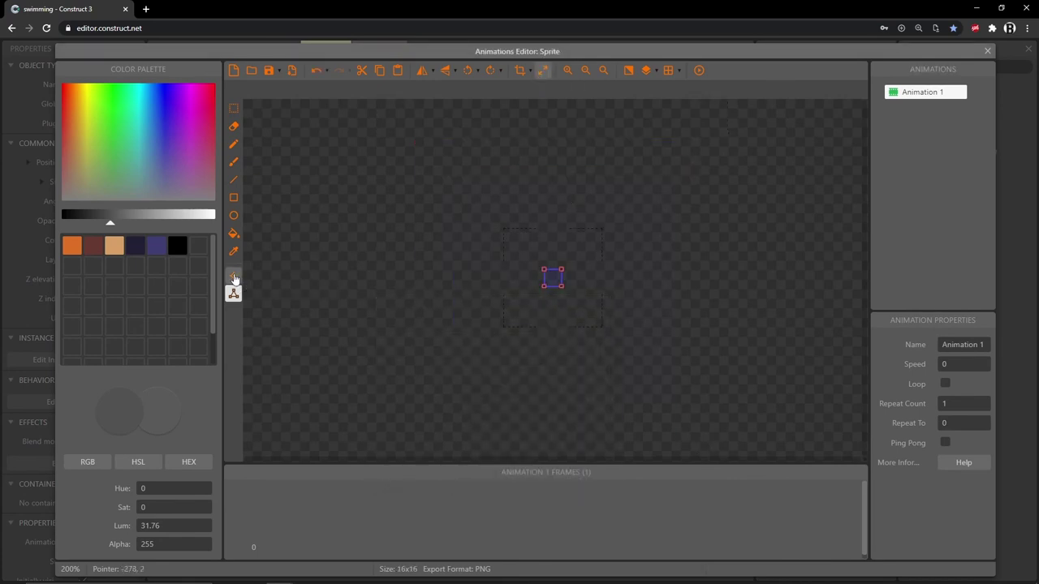
{"action": "left_click", "coordinate": [233, 276]}
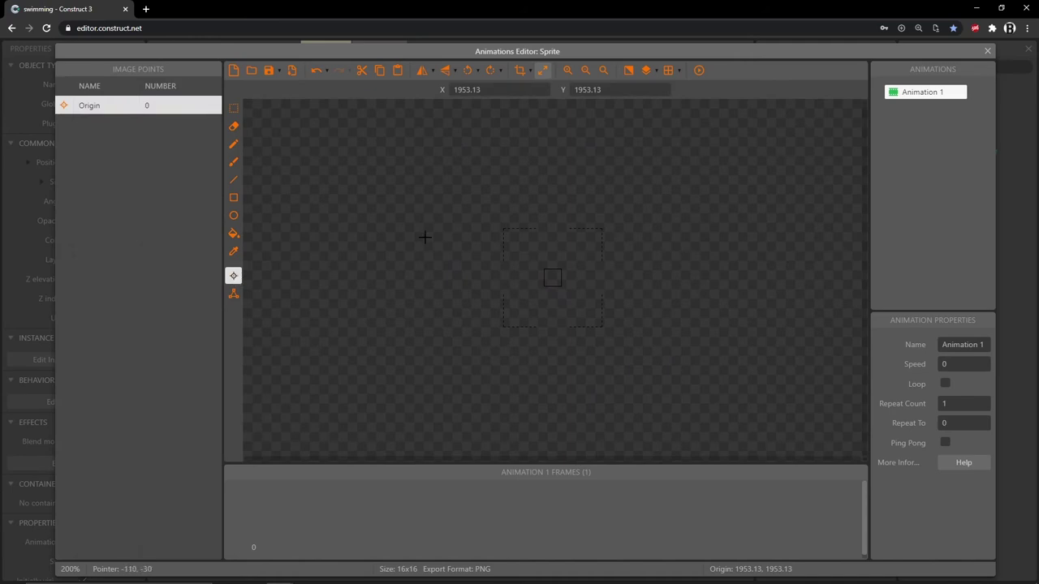
{"action": "key", "text": "KP_1"}
{"action": "left_click", "coordinate": [233, 234]}
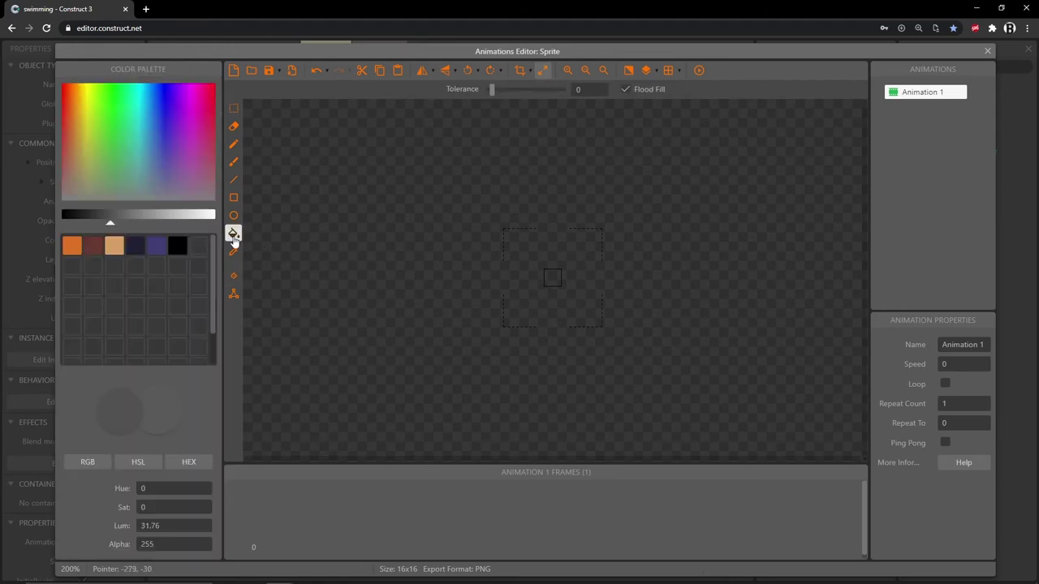
- Mix a muted green (Sat 22.64, Lum 49.94) and fill the 16x16 square with it
{"action": "left_click", "coordinate": [112, 128]}
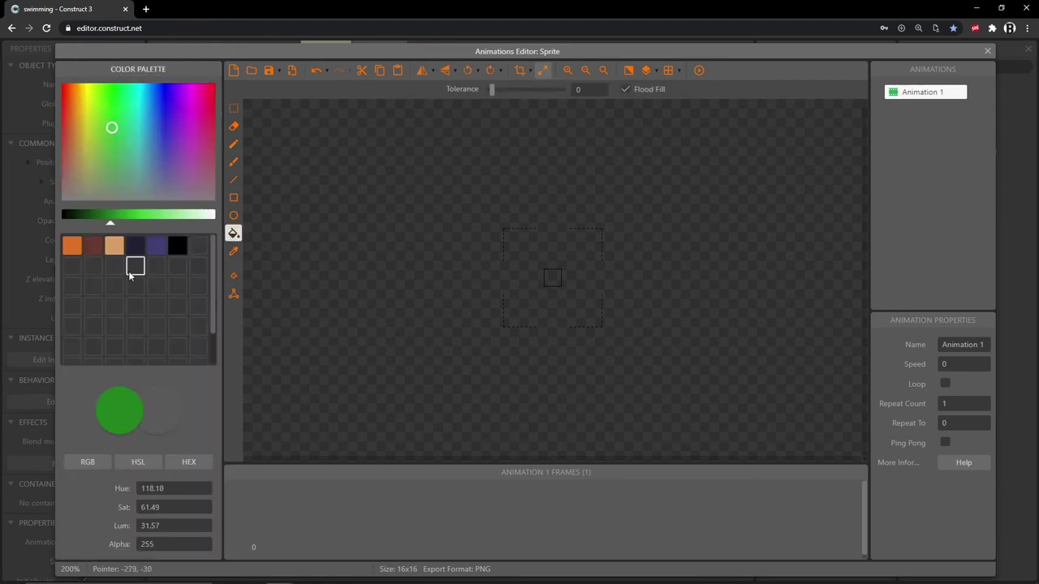
{"action": "left_click", "coordinate": [128, 215]}
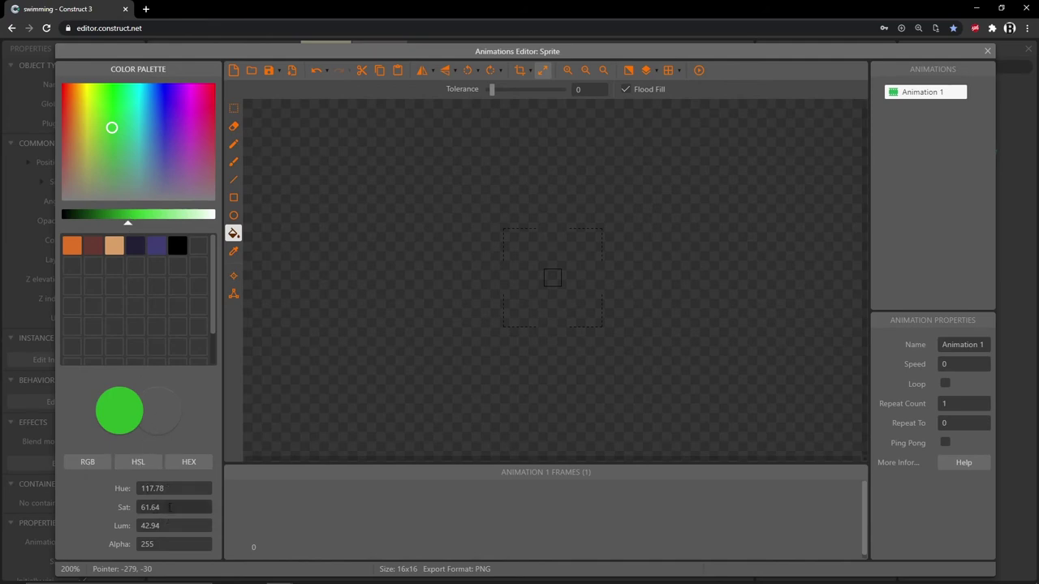
{"action": "left_click", "coordinate": [165, 508]}
{"action": "scroll", "coordinate": [166, 508], "scroll_direction": "down", "scroll_amount": 12}
{"action": "scroll", "coordinate": [166, 511], "scroll_direction": "down", "scroll_amount": 20}
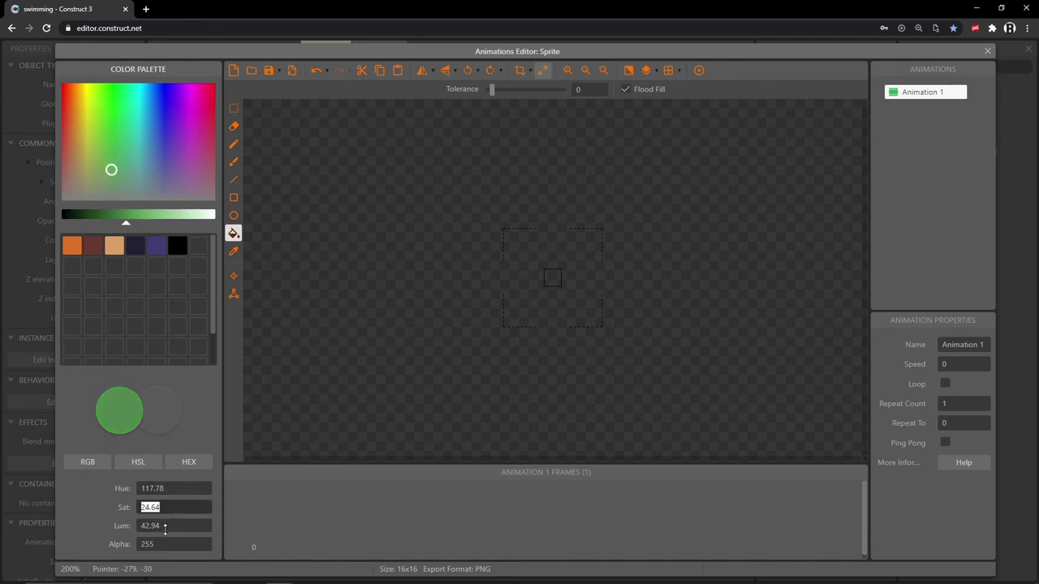
{"action": "left_click", "coordinate": [165, 526]}
{"action": "scroll", "coordinate": [166, 526], "scroll_direction": "up", "scroll_amount": 7}
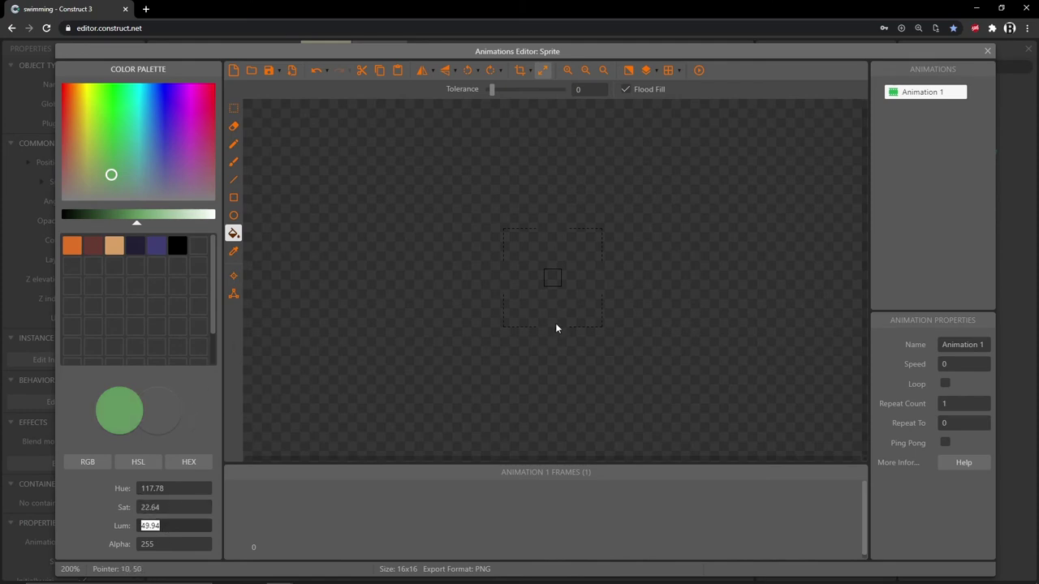
{"action": "left_click", "coordinate": [554, 279]}
- Close the image editor and rename the green sprite object to 'ground'
{"action": "key", "text": "Escape"}
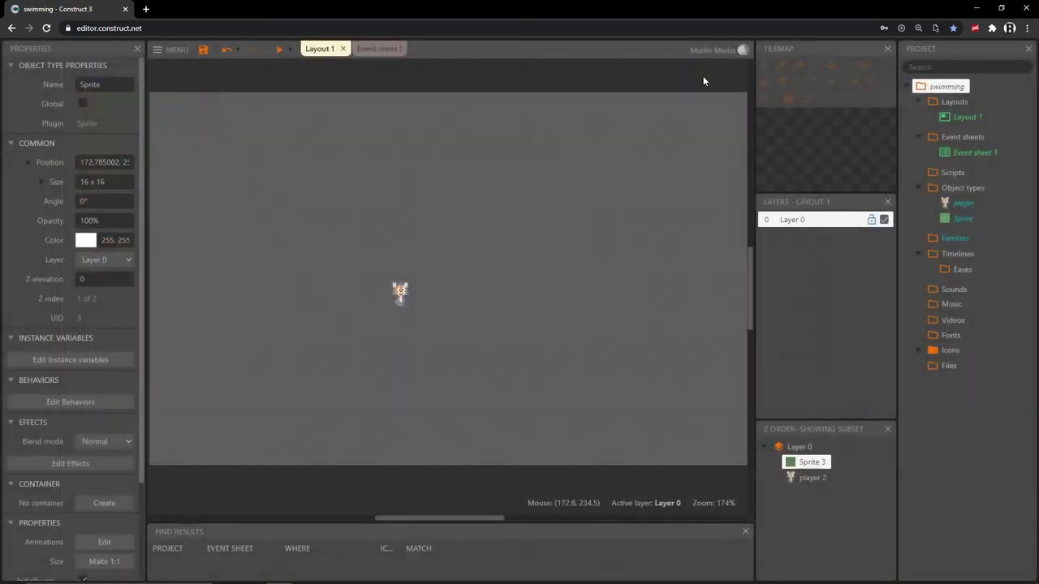
{"action": "left_click", "coordinate": [107, 85]}
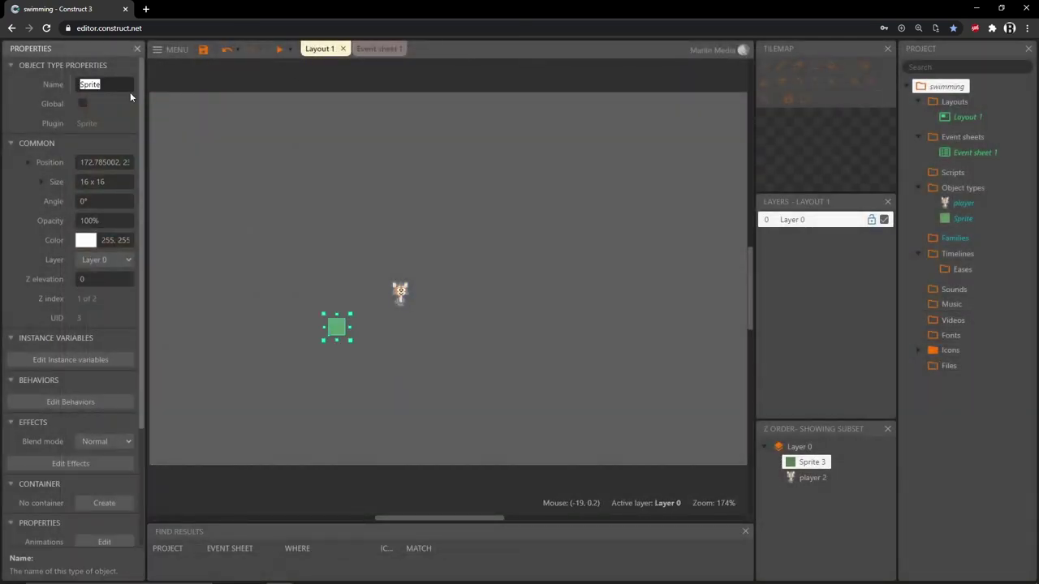
{"action": "type", "text": "ground"}
{"action": "key", "text": "Return"}
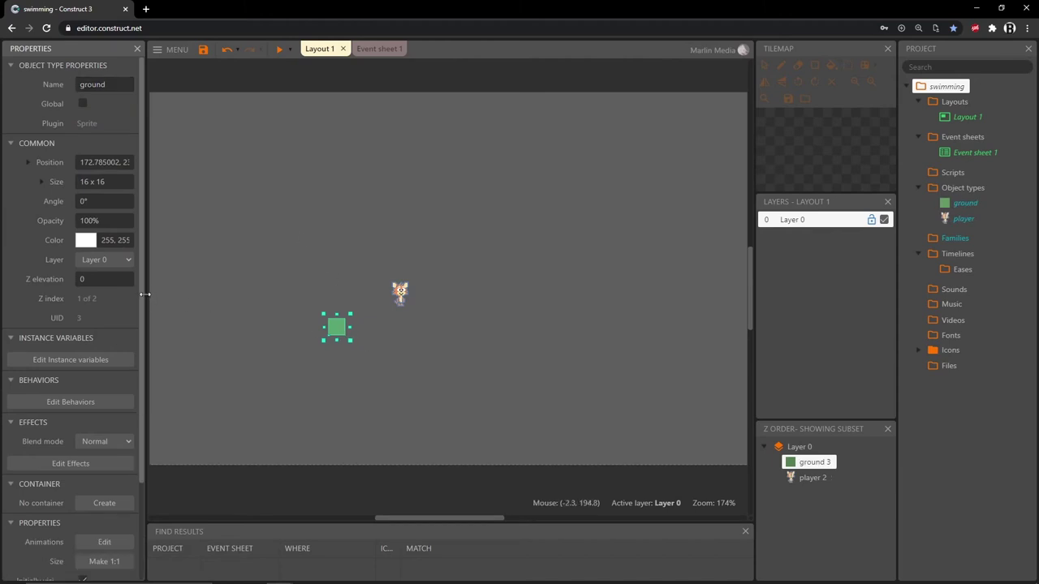
- Add the Solid behavior to ground and nudge the block slightly lower-left
{"action": "left_click_drag", "start_coordinate": [145, 295], "coordinate": [174, 296]}
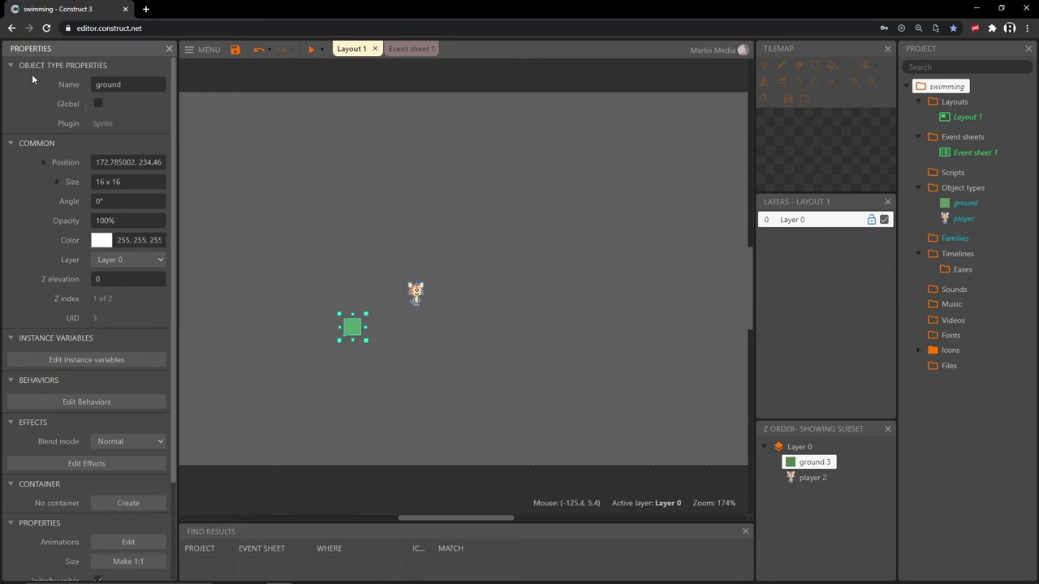
{"action": "left_click", "coordinate": [79, 403]}
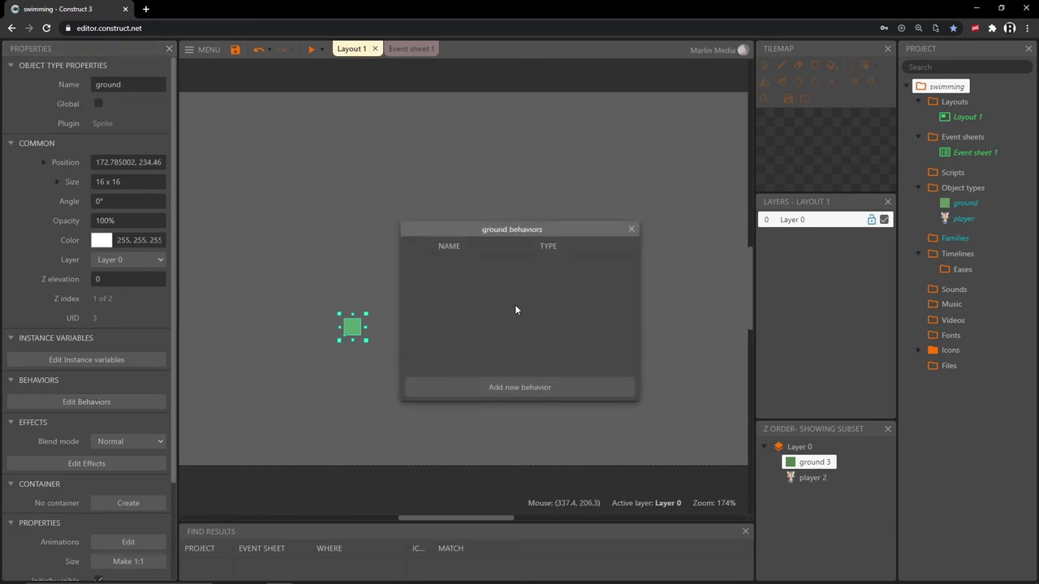
{"action": "left_click", "coordinate": [533, 388]}
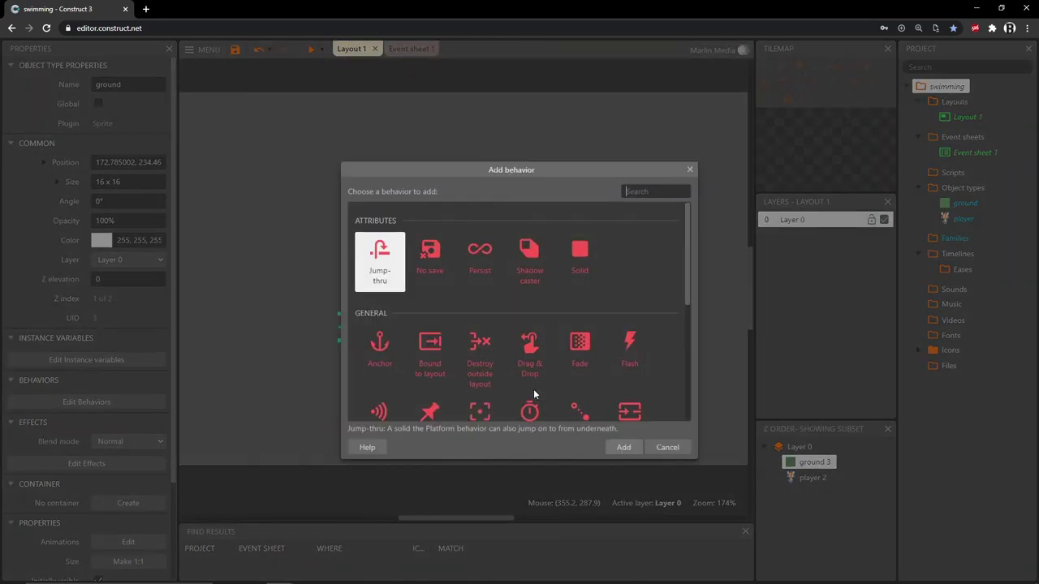
{"action": "left_click", "coordinate": [583, 261]}
{"action": "left_click", "coordinate": [624, 447]}
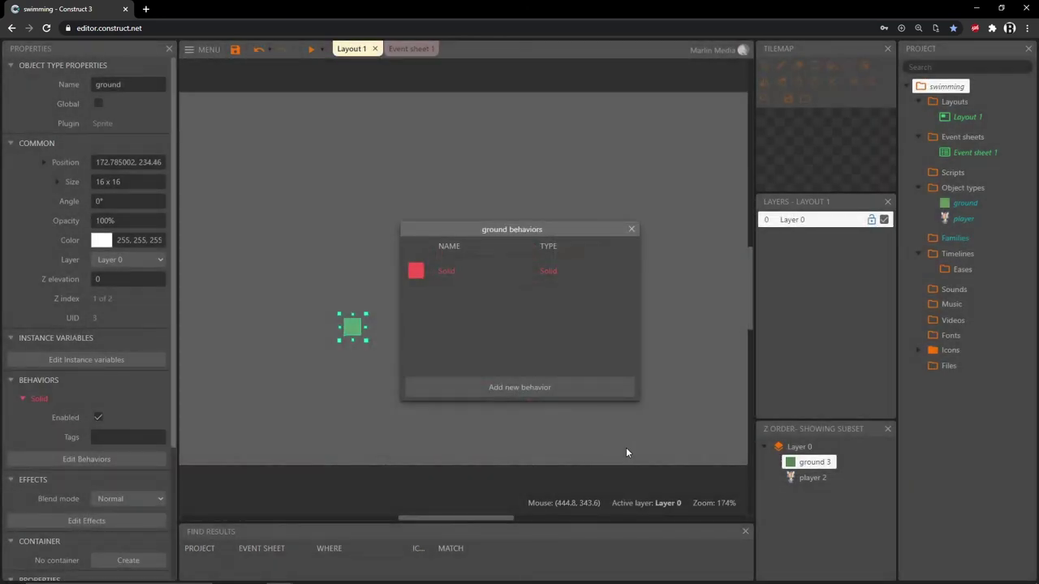
{"action": "left_click", "coordinate": [632, 234]}
{"action": "mouse_move", "coordinate": [349, 331]}
{"action": "left_mouse_down"}
{"action": "mouse_move", "coordinate": [299, 323]}
{"action": "mouse_move", "coordinate": [323, 380]}
{"action": "mouse_move", "coordinate": [320, 358]}
{"action": "mouse_move", "coordinate": [342, 335]}
{"action": "mouse_move", "coordinate": [340, 348]}
{"action": "left_mouse_up"}
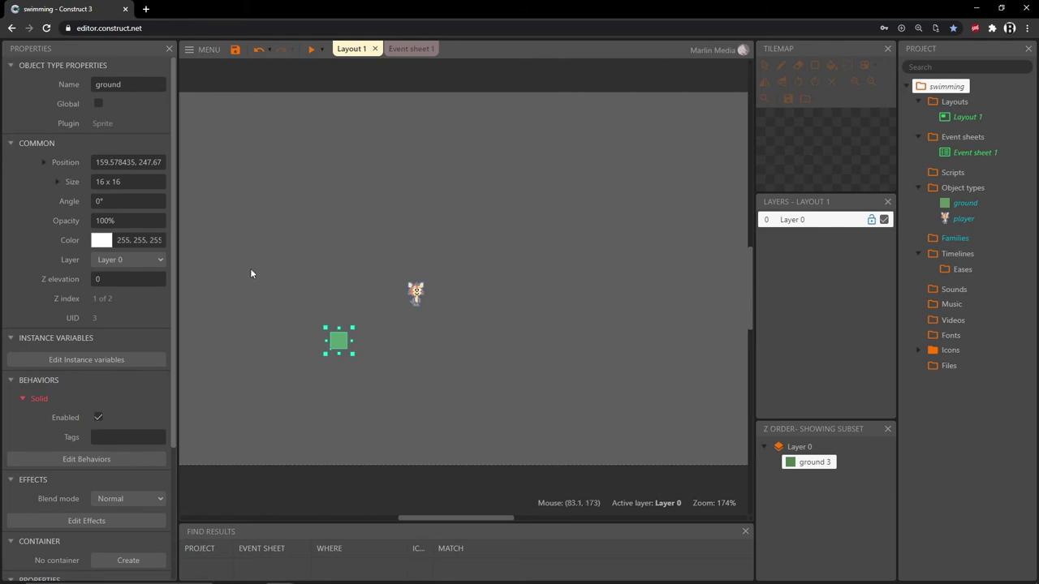
- Set Layout 1's grid size to 16,16 and turn on Snap to grid
{"action": "left_click", "coordinate": [262, 168]}
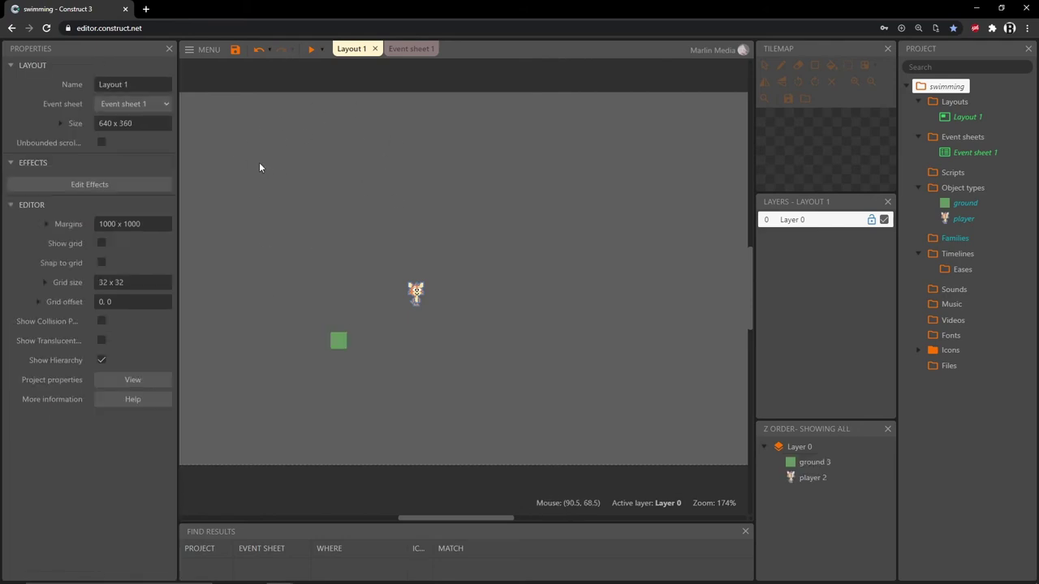
{"action": "left_click", "coordinate": [133, 282]}
{"action": "type", "text": "16"}
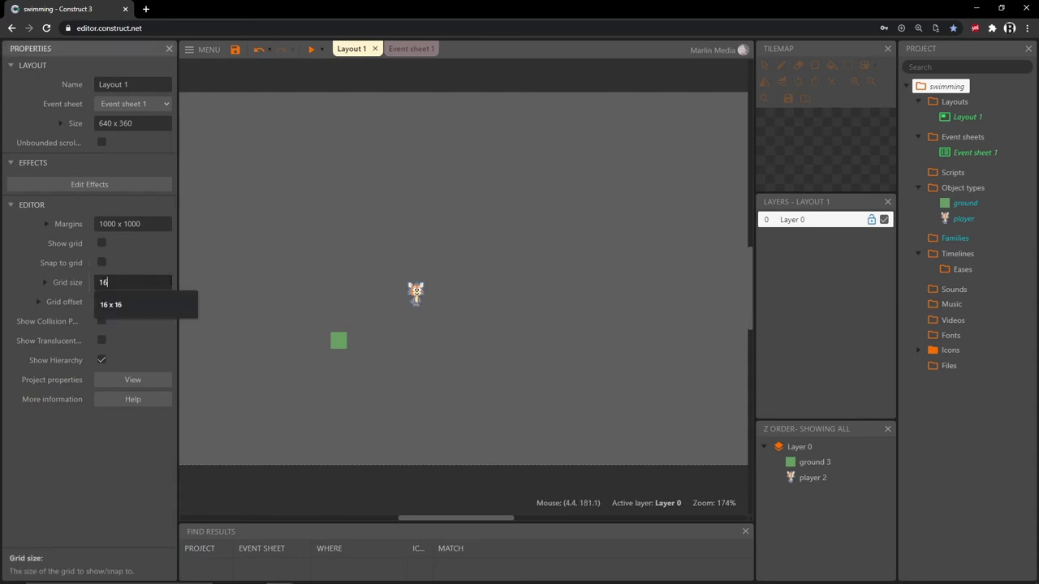
{"action": "type", "text": ",16"}
{"action": "key", "text": "Tab"}
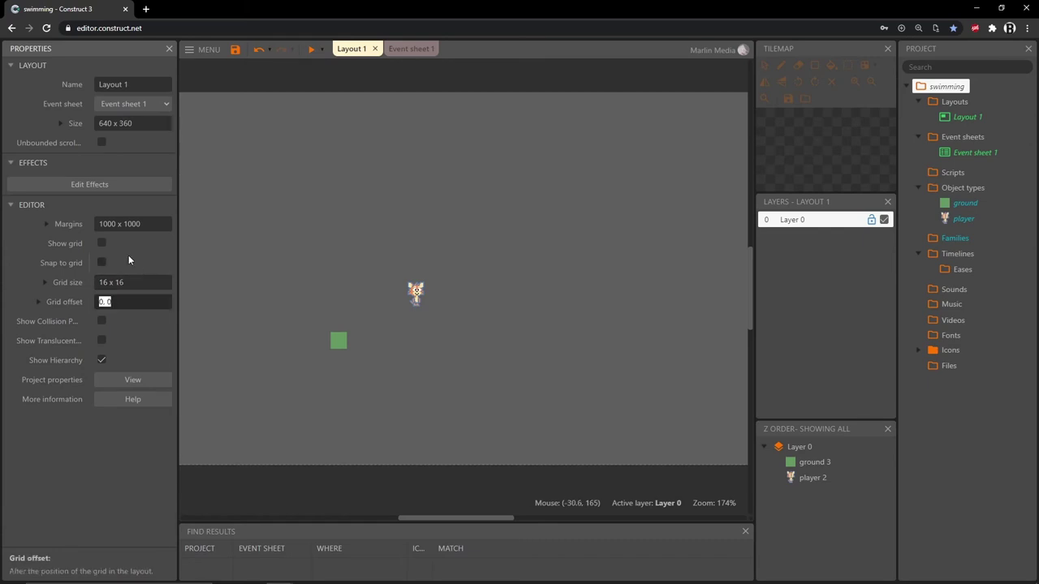
{"action": "left_click", "coordinate": [103, 264]}
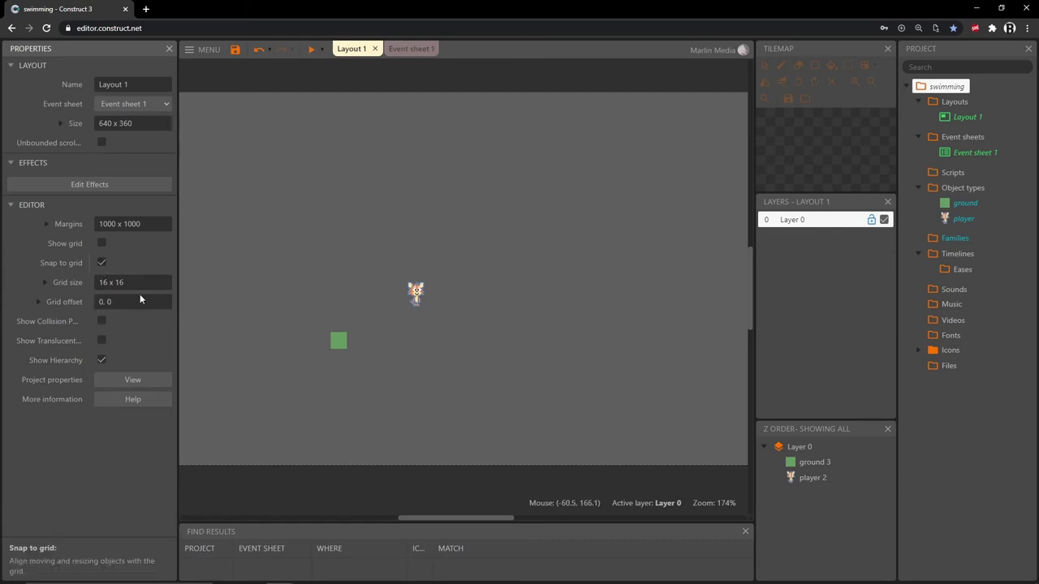
- Stretch the ground 640 pixels wide along the bottom and stand the fox player on it
{"action": "left_click_drag", "start_coordinate": [334, 346], "coordinate": [220, 343]}
{"action": "scroll", "coordinate": [468, 384], "scroll_direction": "down", "scroll_amount": 2, "text": "ctrl"}
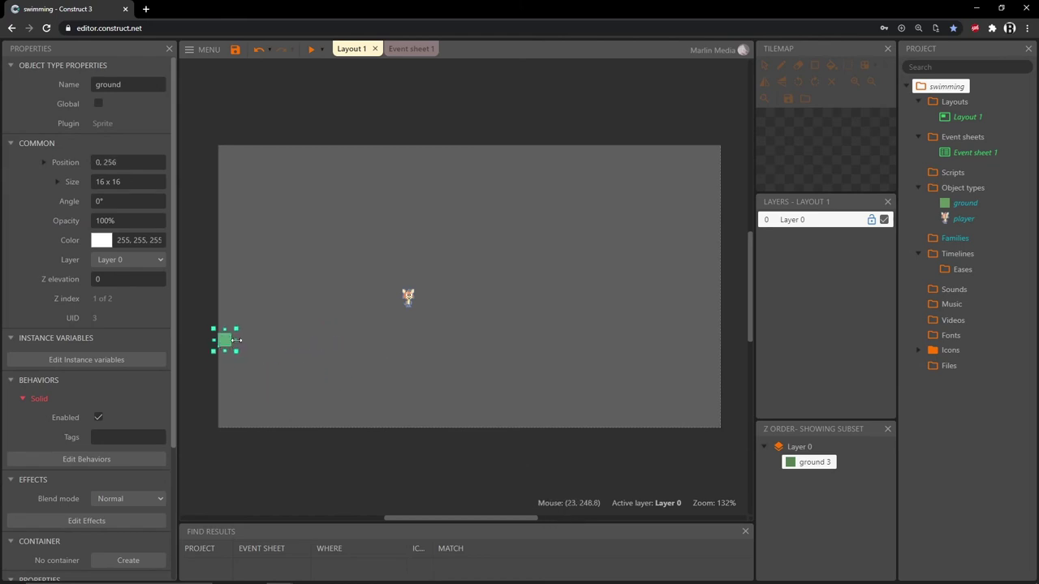
{"action": "left_click_drag", "start_coordinate": [236, 340], "coordinate": [732, 379]}
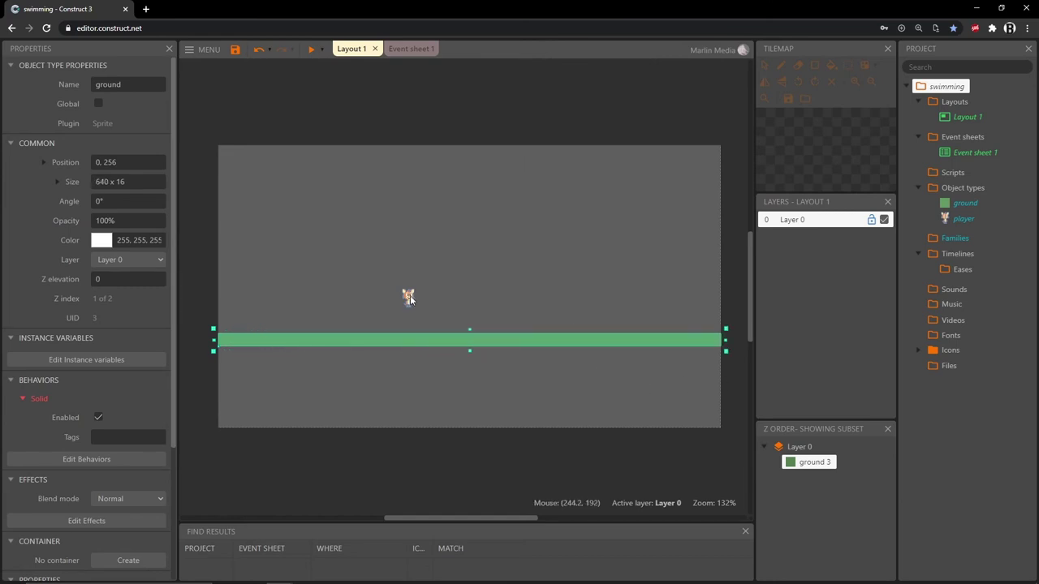
{"action": "left_click_drag", "start_coordinate": [409, 298], "coordinate": [397, 319]}
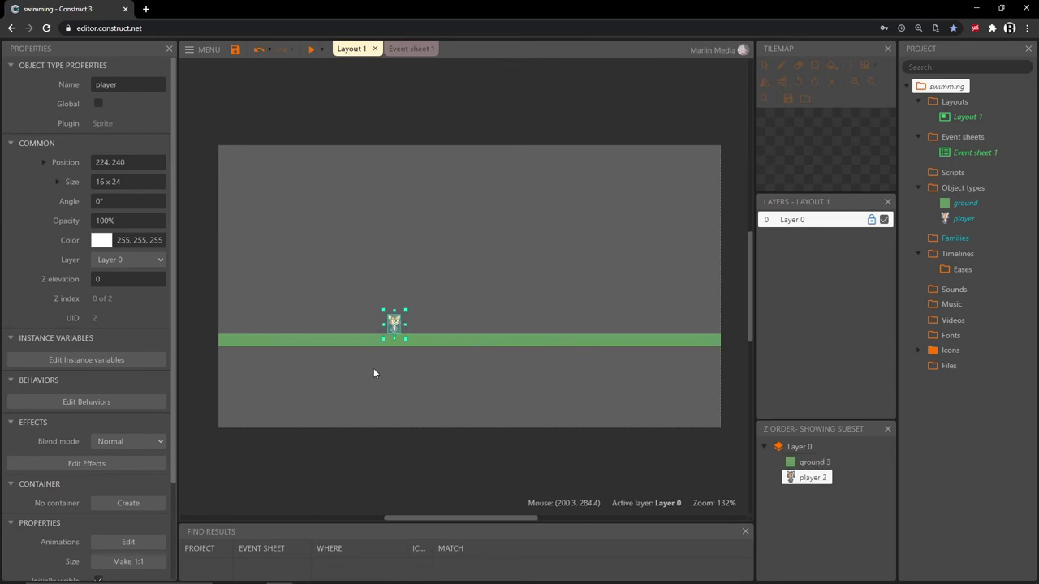
{"action": "scroll", "coordinate": [371, 370], "scroll_direction": "up", "scroll_amount": 6, "text": "ctrl"}
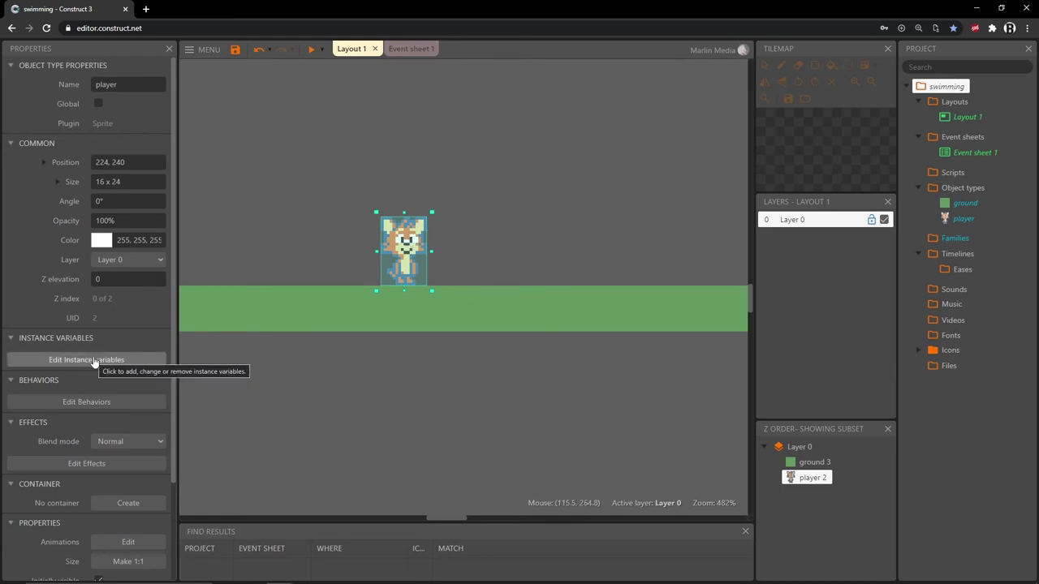
- Add the Platform behavior to the player with default max speed 330, jump 650, gravity 1500
{"action": "left_click", "coordinate": [87, 402]}
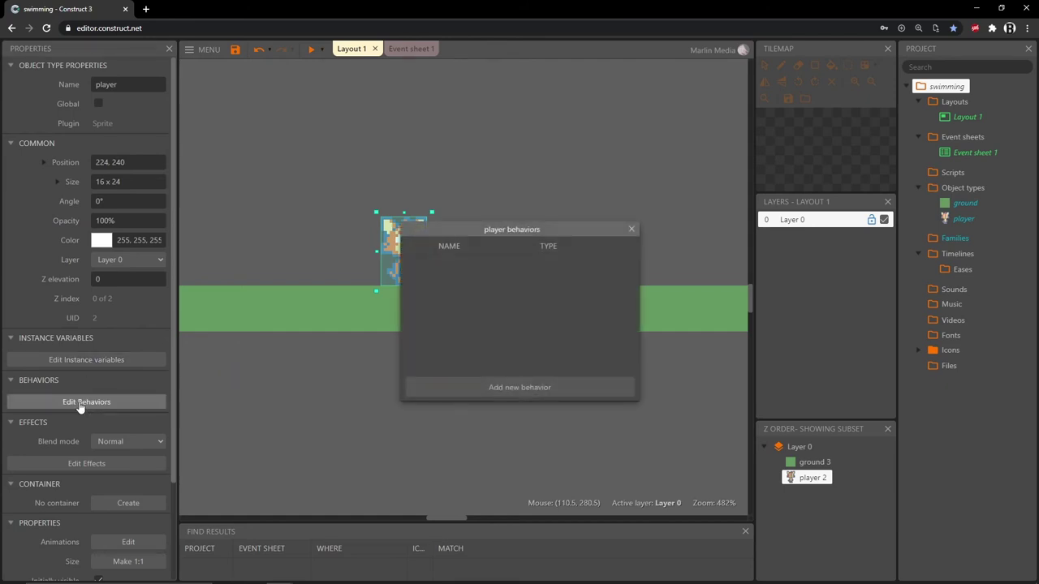
{"action": "left_click", "coordinate": [517, 388]}
{"action": "scroll", "coordinate": [498, 301], "scroll_direction": "down", "scroll_amount": 5}
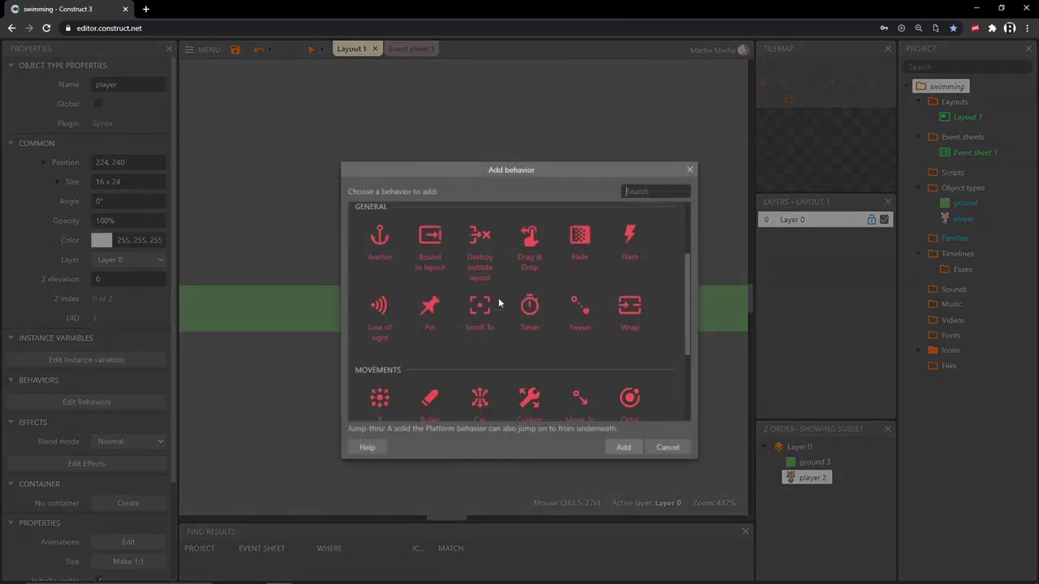
{"action": "scroll", "coordinate": [496, 302], "scroll_direction": "down", "scroll_amount": 1}
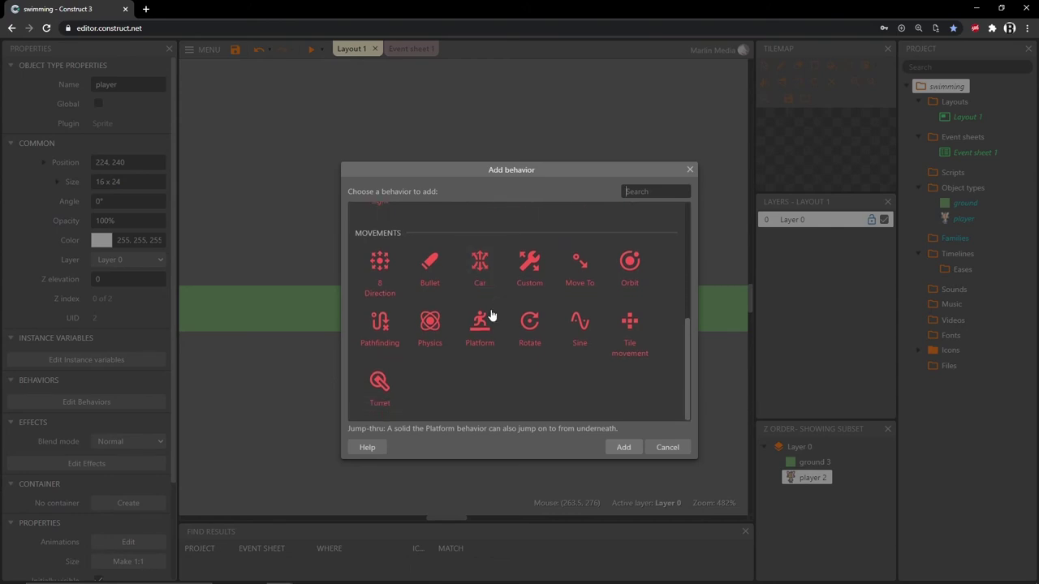
{"action": "left_click", "coordinate": [626, 449]}
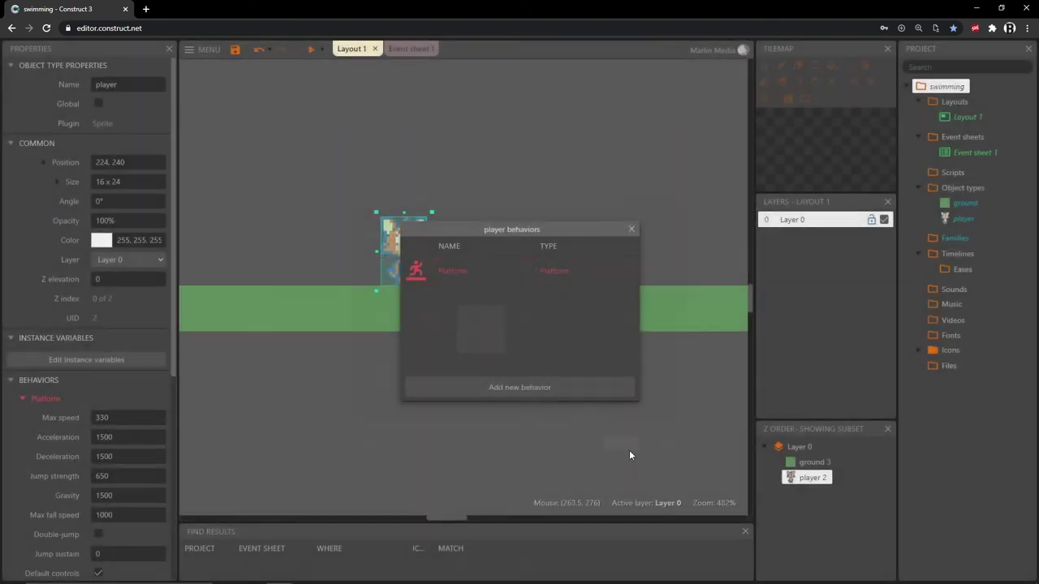
{"action": "left_click", "coordinate": [631, 230]}
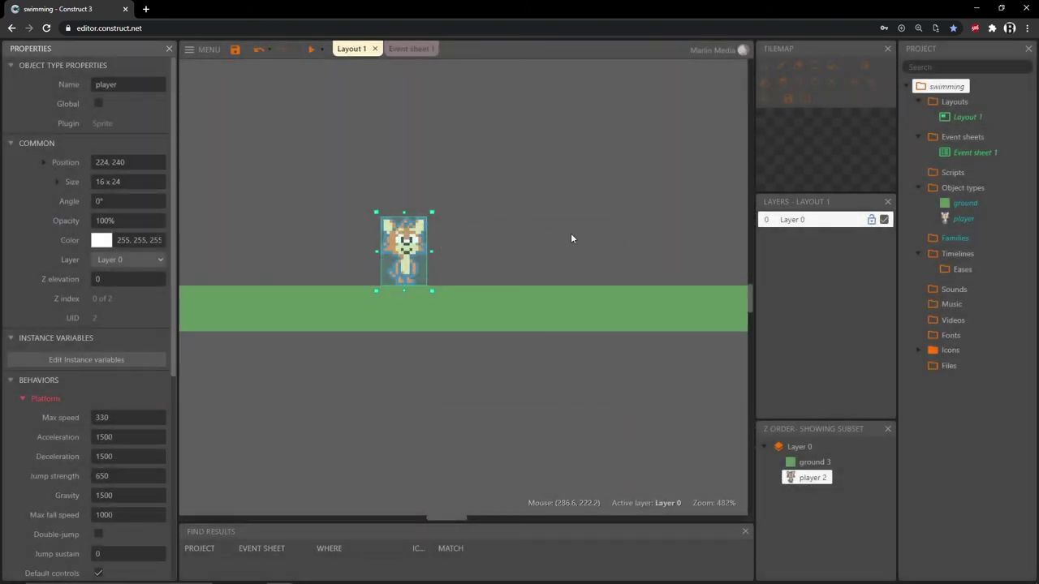
{"action": "scroll", "coordinate": [566, 237], "scroll_direction": "down", "scroll_amount": 1}
{"action": "scroll", "coordinate": [566, 237], "scroll_direction": "down", "scroll_amount": 2}
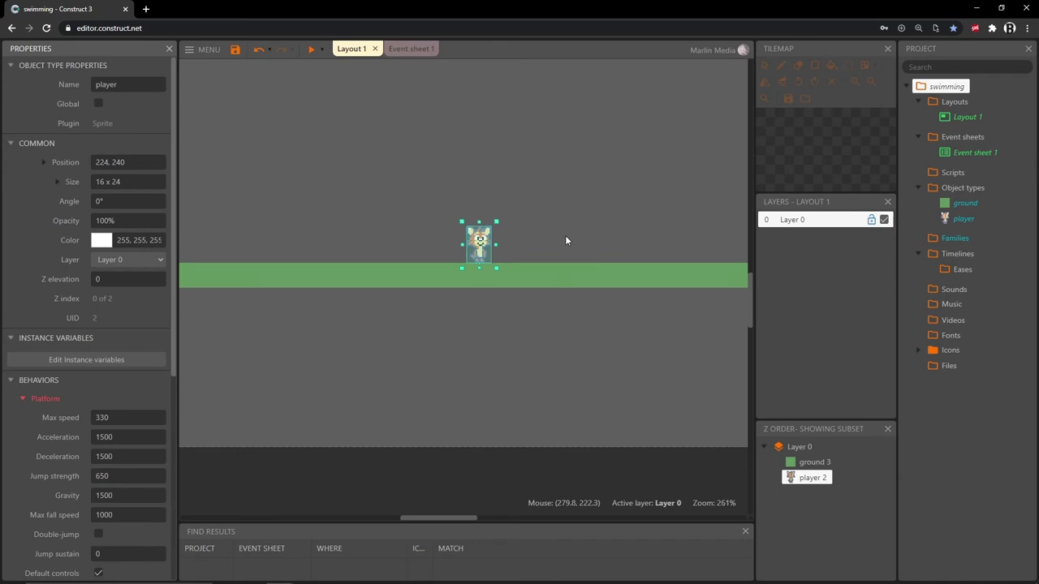
{"action": "left_click", "coordinate": [311, 50]}
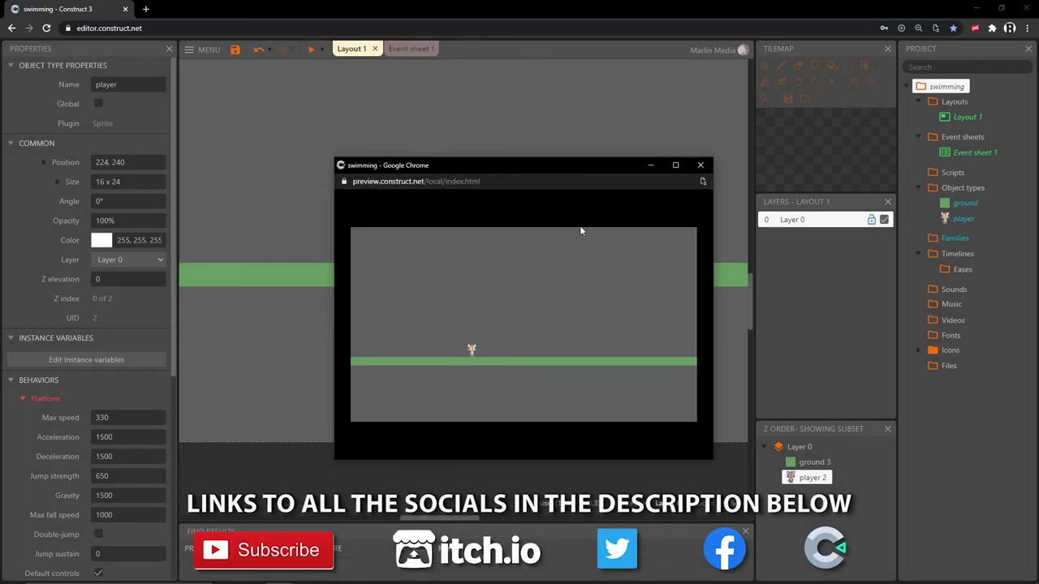
{"action": "key", "text": "Right"}
{"action": "key", "text": "Up"}
{"action": "key", "text": "Left"}
{"action": "key", "text": "Up"}
{"action": "key", "text": "Right"}
{"action": "key", "text": "Up"}
{"action": "key", "text": "Up"}
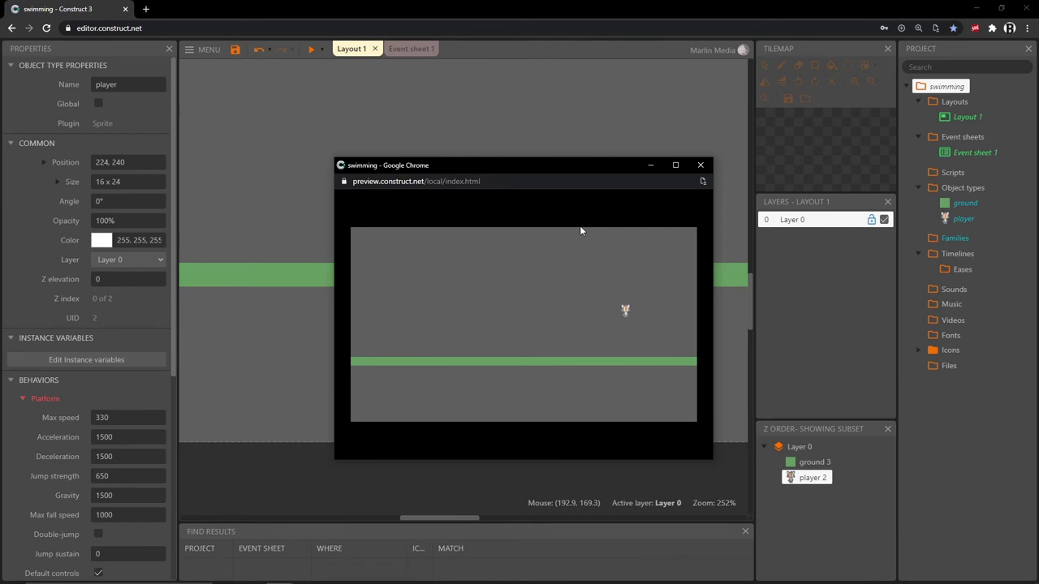
{"action": "key", "text": "Left"}
{"action": "key", "text": "Up"}
{"action": "key", "text": "Right"}
{"action": "key", "text": "Up"}
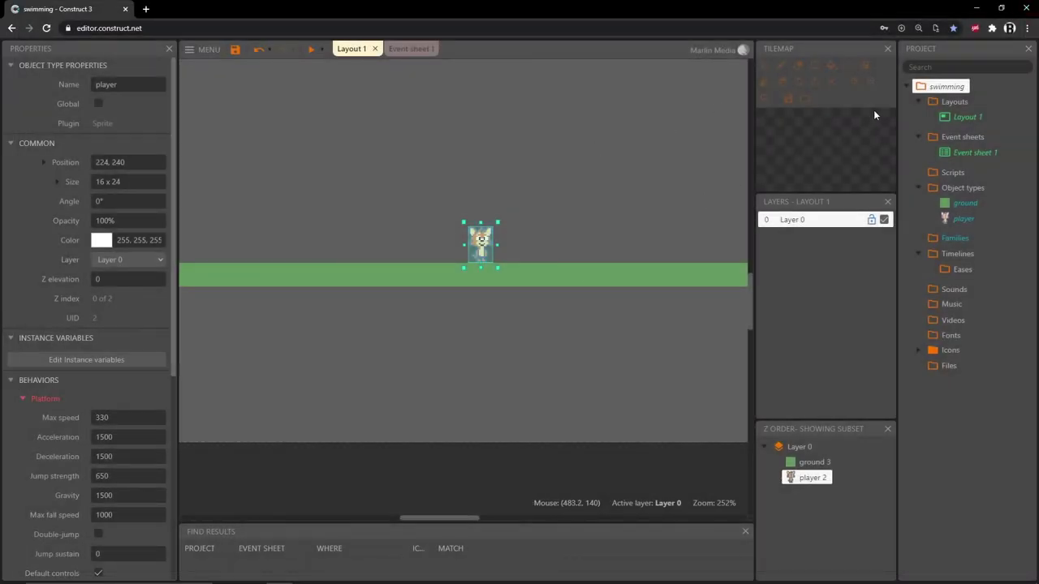
- Change the project's Fullscreen mode from Letterbox integer scale to Letterbox scale
{"action": "left_click", "coordinate": [919, 91]}
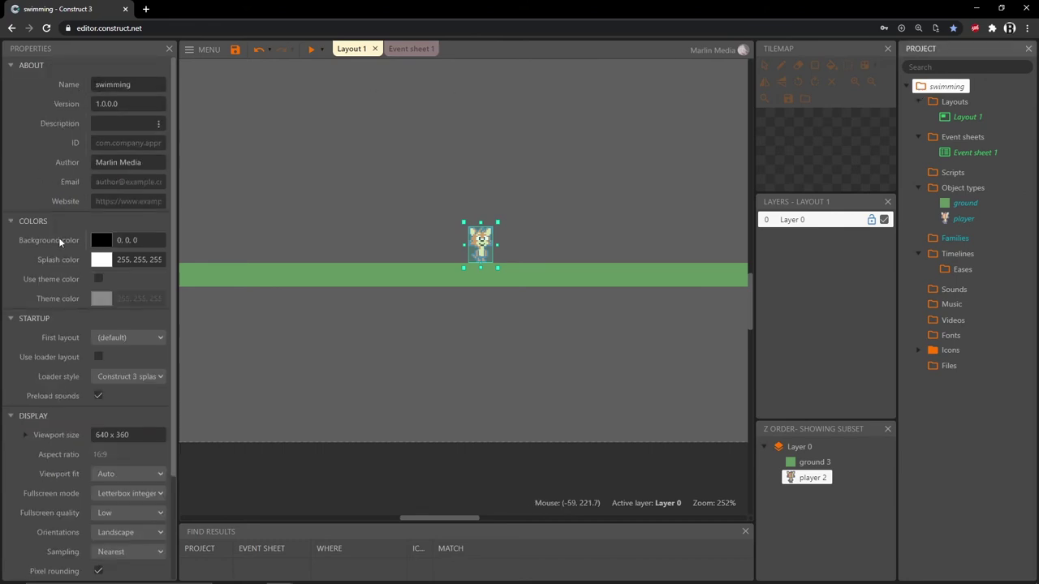
{"action": "scroll", "coordinate": [57, 251], "scroll_direction": "down", "scroll_amount": 3}
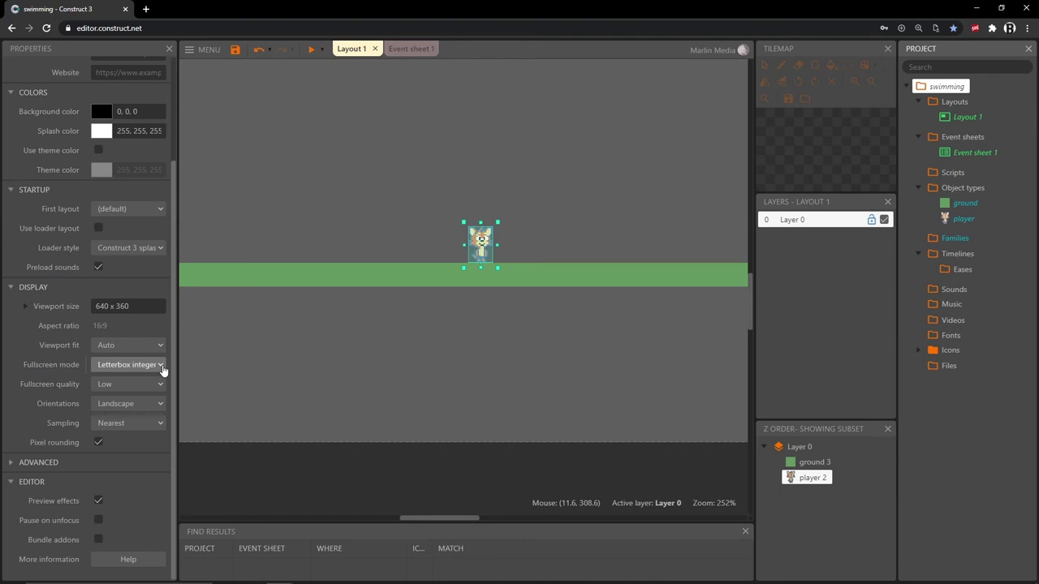
{"action": "left_click", "coordinate": [162, 369]}
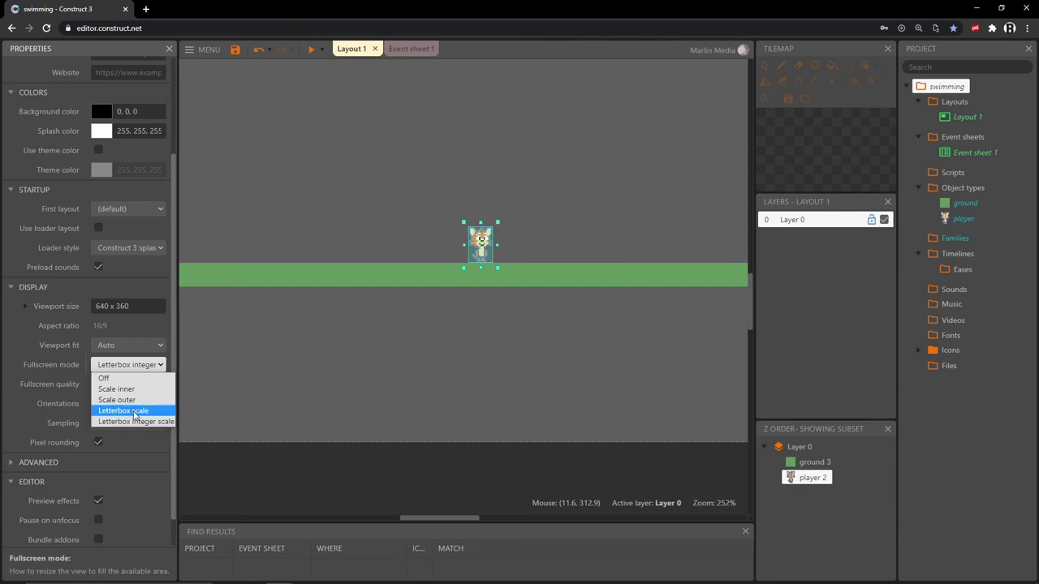
{"action": "left_click", "coordinate": [123, 411]}
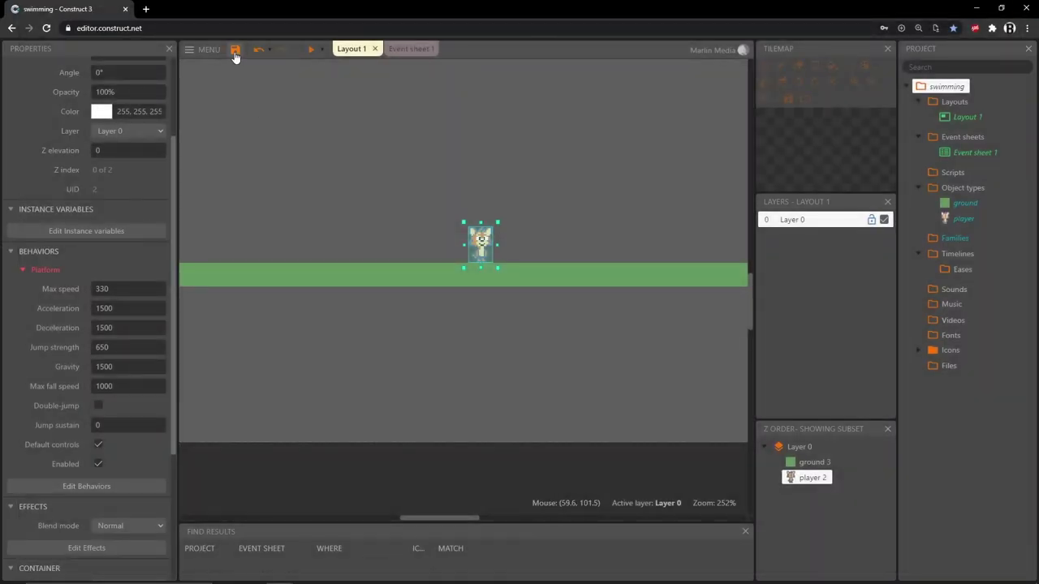
- Save, set the fox's Platform max speed 200, acceleration 2000, jump strength 400, then preview
{"action": "left_click", "coordinate": [235, 50]}
{"action": "left_click", "coordinate": [129, 290]}
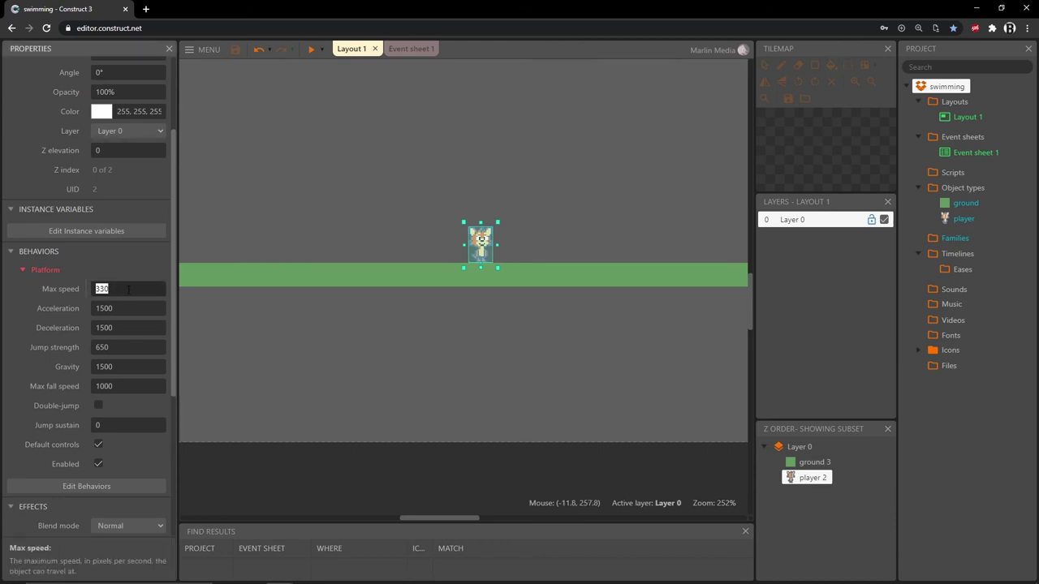
{"action": "type", "text": "200"}
{"action": "left_click", "coordinate": [124, 308]}
{"action": "type", "text": "2"}
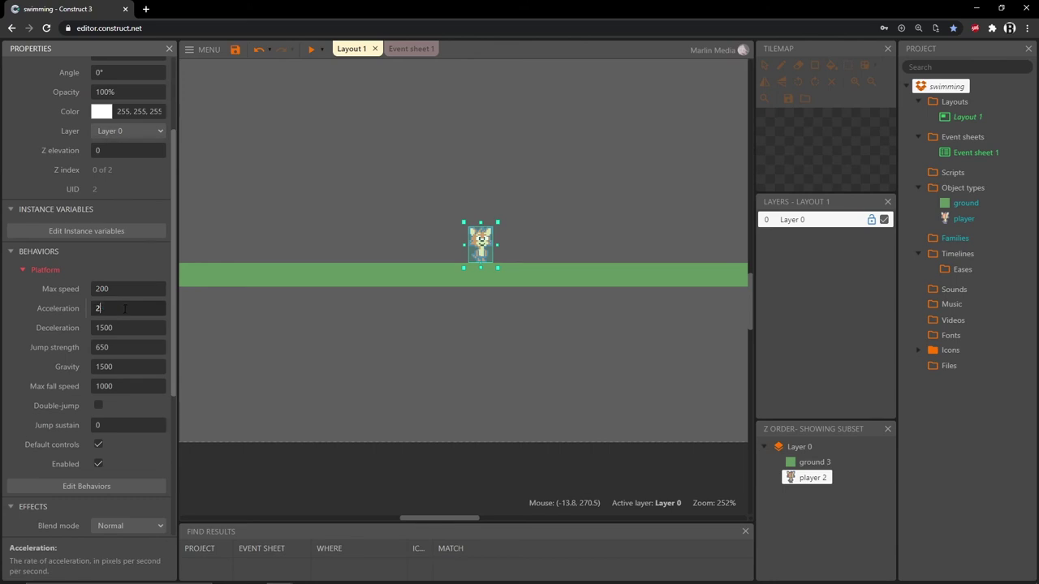
{"action": "type", "text": "000"}
{"action": "key", "text": "Return"}
{"action": "left_click", "coordinate": [122, 347]}
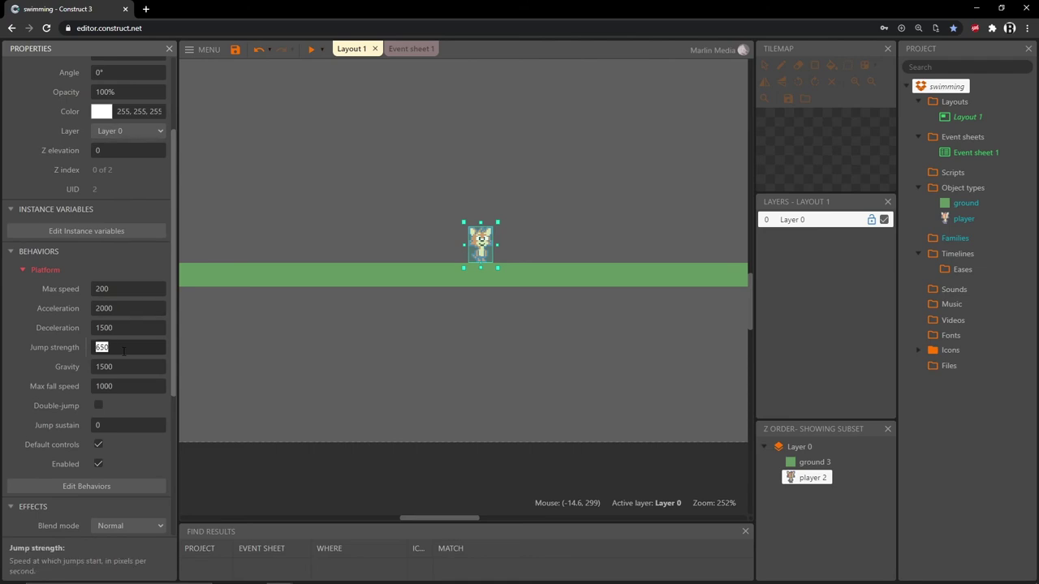
{"action": "type", "text": "400"}
{"action": "scroll", "coordinate": [121, 347], "scroll_direction": "down", "scroll_amount": 2}
{"action": "left_click", "coordinate": [311, 50]}
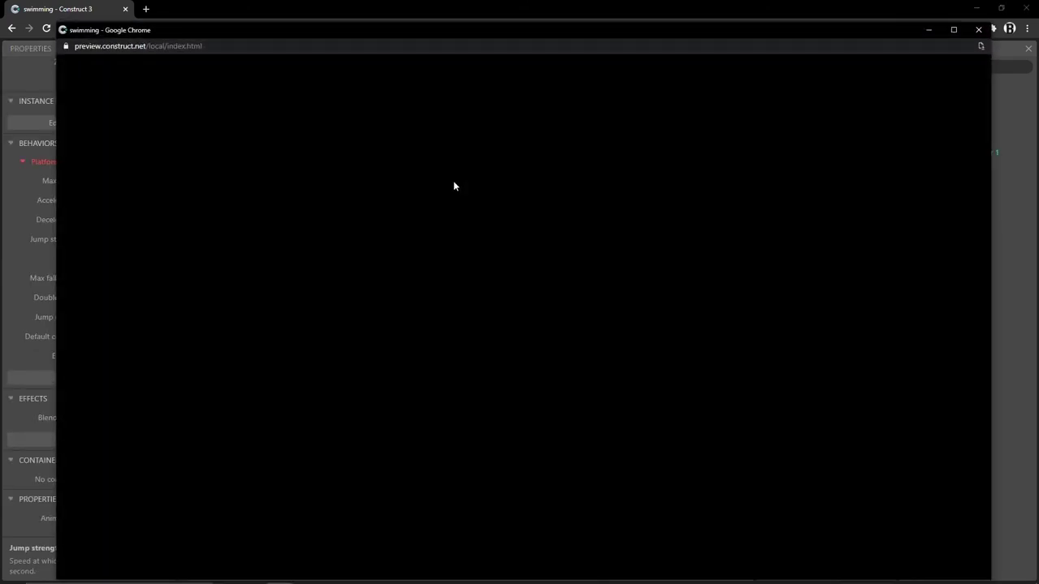
- Run the fox left and right with repeated jumps in the preview, then close it
{"action": "key", "text": "Right"}
{"action": "key", "text": "Left"}
{"action": "key", "text": "Up"}
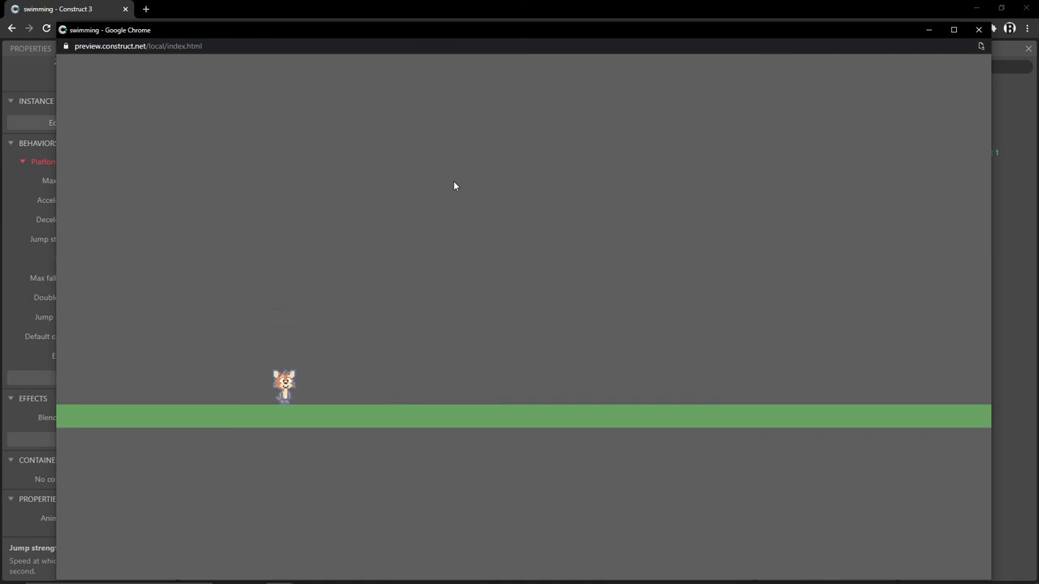
{"action": "key", "text": "Right"}
{"action": "key", "text": "Up"}
{"action": "key", "text": "Up"}
{"action": "key", "text": "Up"}
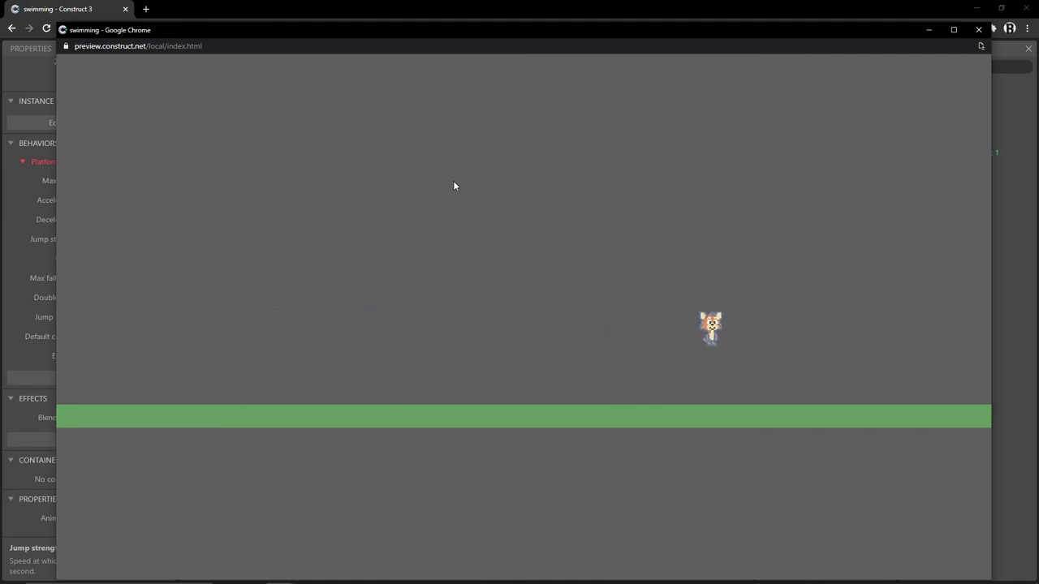
{"action": "key", "text": "Left"}
{"action": "key", "text": "Up"}
{"action": "key", "text": "Up"}
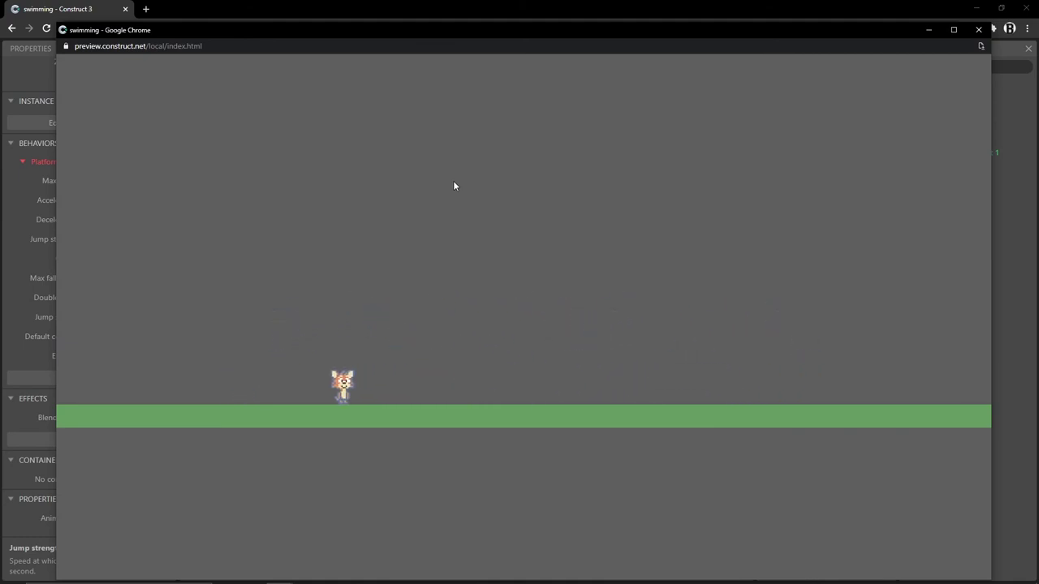
{"action": "key", "text": "Right"}
{"action": "key", "text": "Up"}
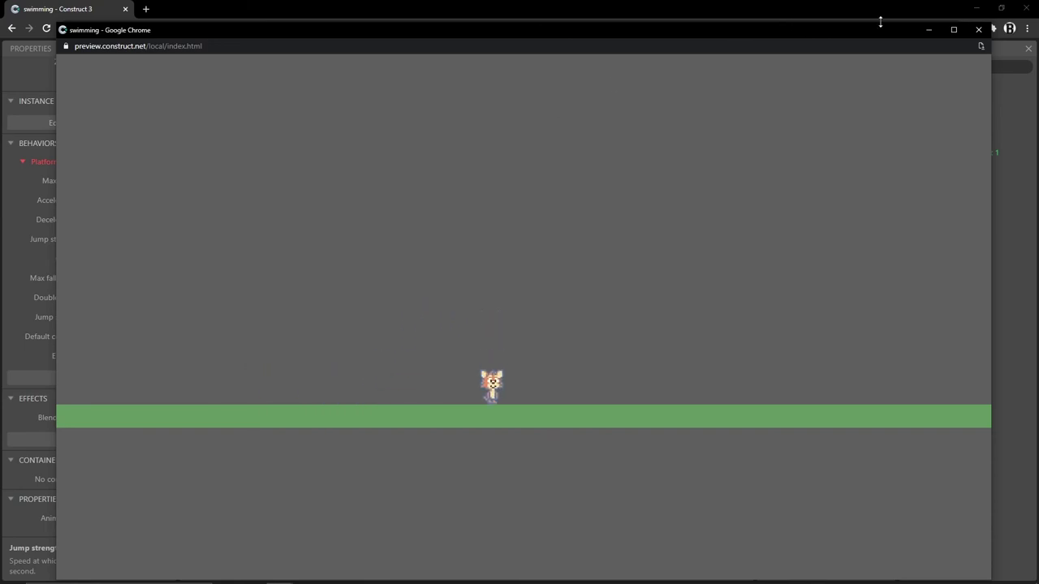
{"action": "left_click", "coordinate": [978, 31]}
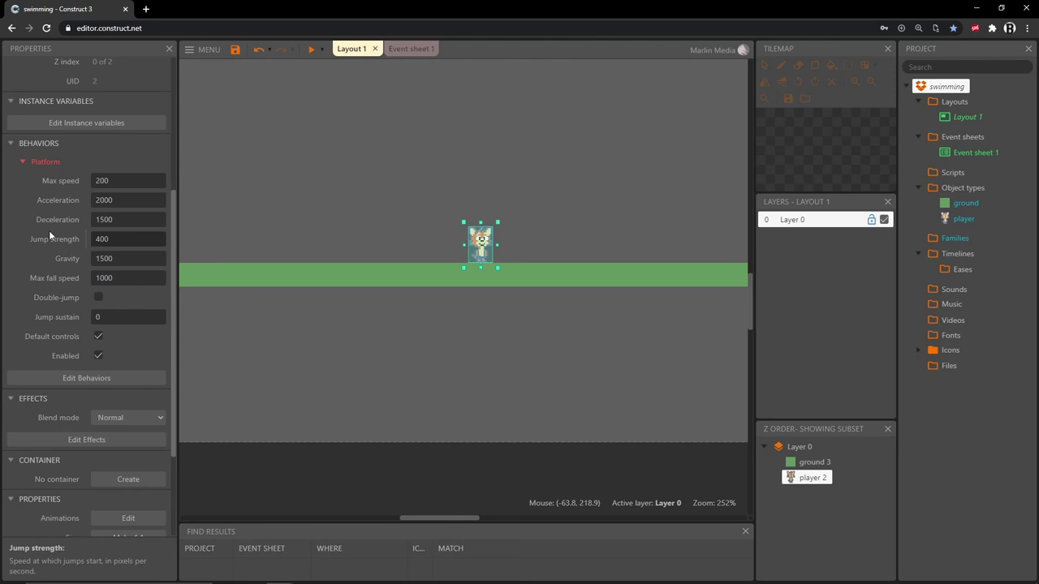
- Switch off the player's Platform Default controls and start inserting a new object on the layout
{"action": "left_click", "coordinate": [98, 336]}
{"action": "scroll", "coordinate": [562, 248], "scroll_direction": "down", "scroll_amount": 5, "text": "ctrl"}
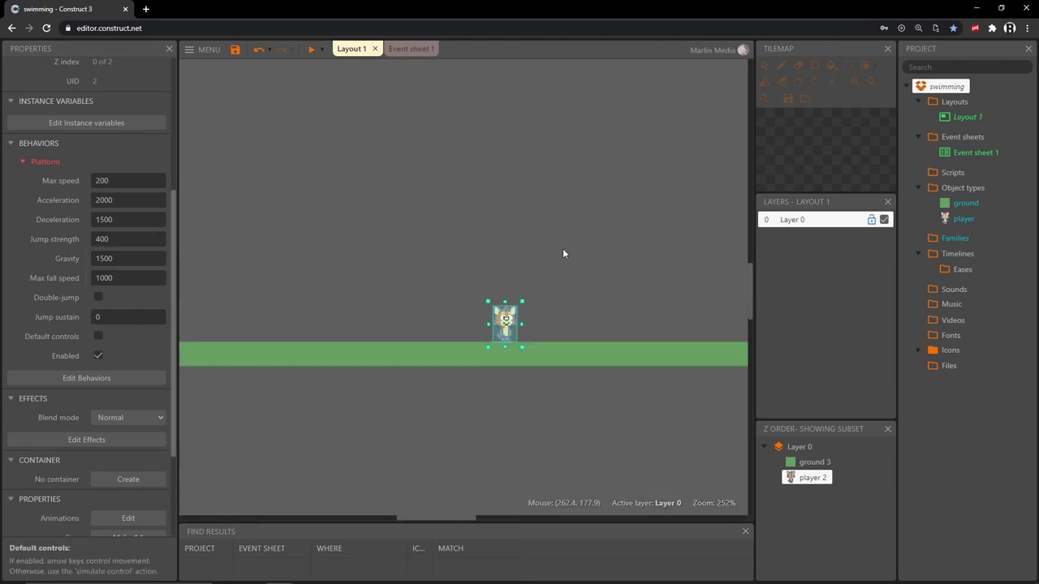
{"action": "mouse_move", "coordinate": [515, 242]}
{"action": "middle_mouse_down"}
{"action": "mouse_move", "coordinate": [492, 241]}
{"action": "mouse_move", "coordinate": [499, 251]}
{"action": "middle_mouse_up"}
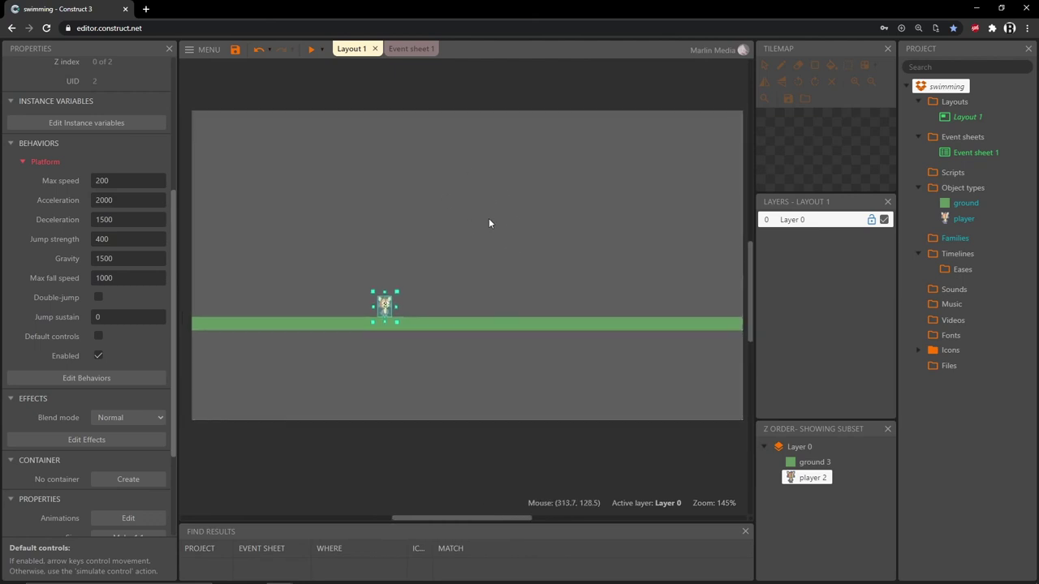
{"action": "double_click", "coordinate": [483, 195]}
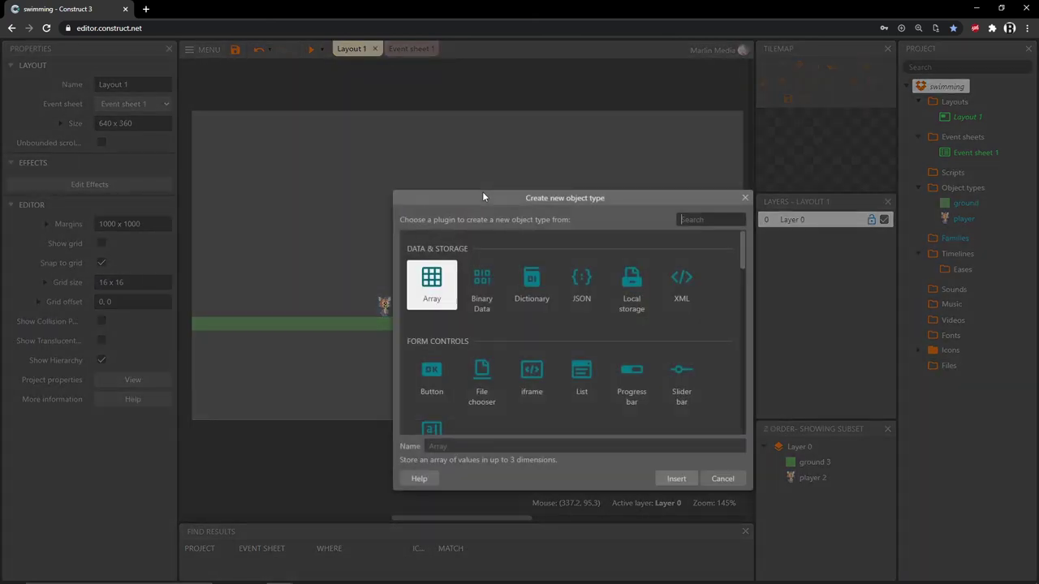
- Insert a Keyboard object from the Input section and go to Event sheet 1
{"action": "scroll", "coordinate": [504, 273], "scroll_direction": "down", "scroll_amount": 5}
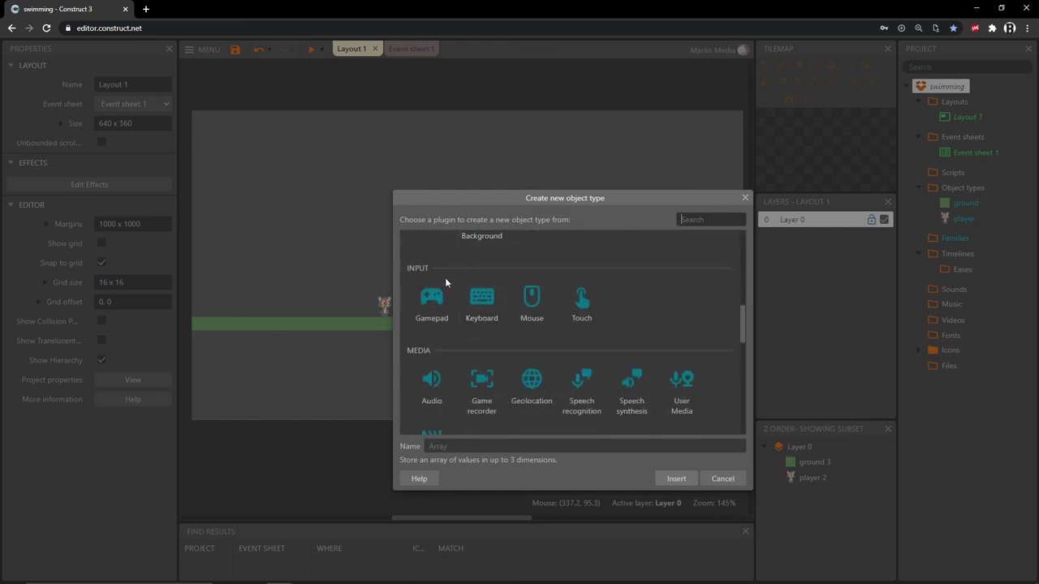
{"action": "left_click", "coordinate": [484, 305]}
{"action": "left_click", "coordinate": [677, 479]}
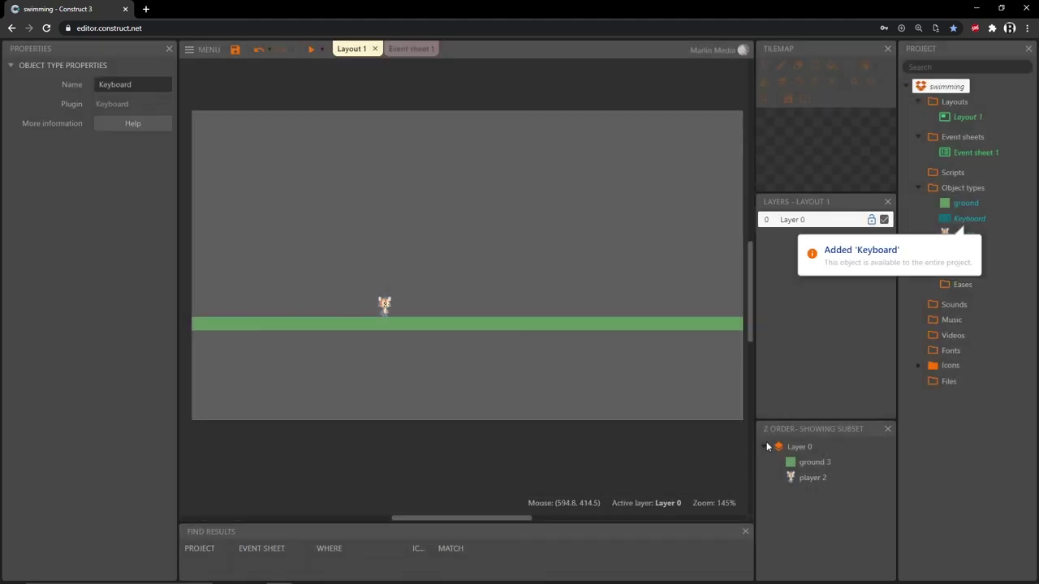
{"action": "left_click", "coordinate": [411, 52]}
- Add an event with the condition Keyboard: A key is down
{"action": "left_click", "coordinate": [220, 73]}
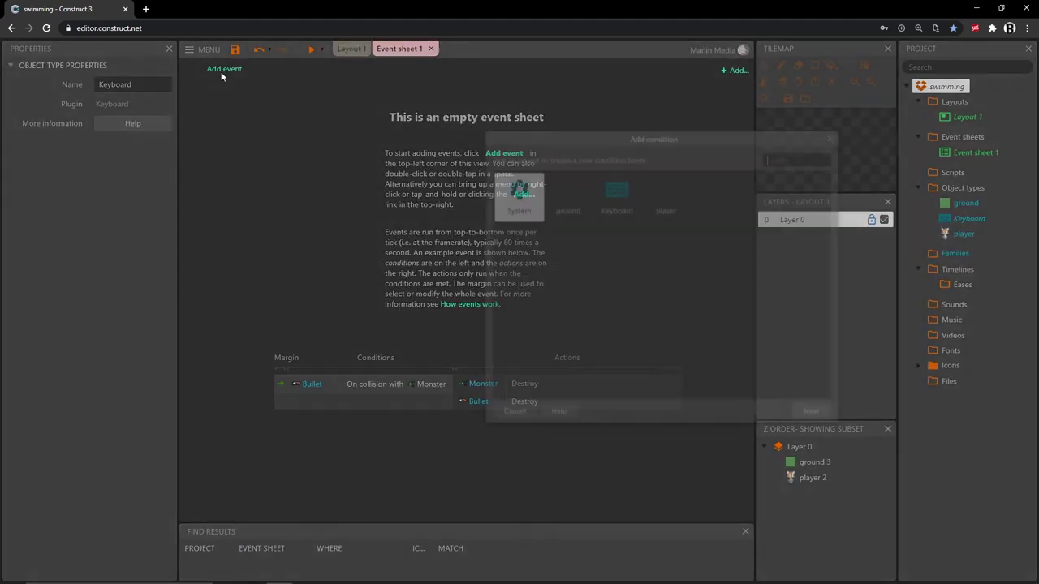
{"action": "left_click", "coordinate": [617, 191]}
{"action": "double_click", "coordinate": [617, 191]}
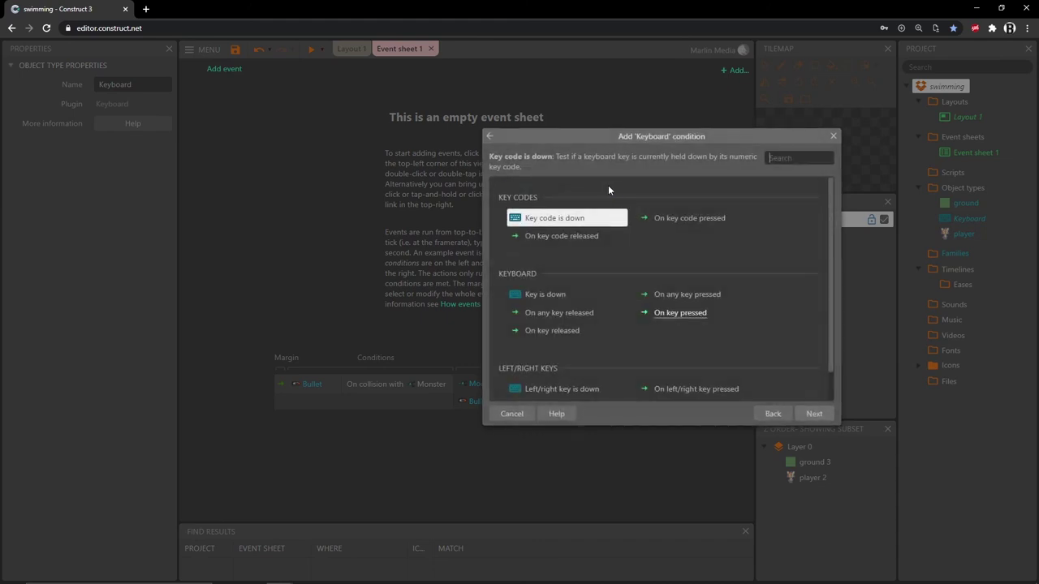
{"action": "left_click", "coordinate": [559, 297]}
{"action": "left_click", "coordinate": [814, 413]}
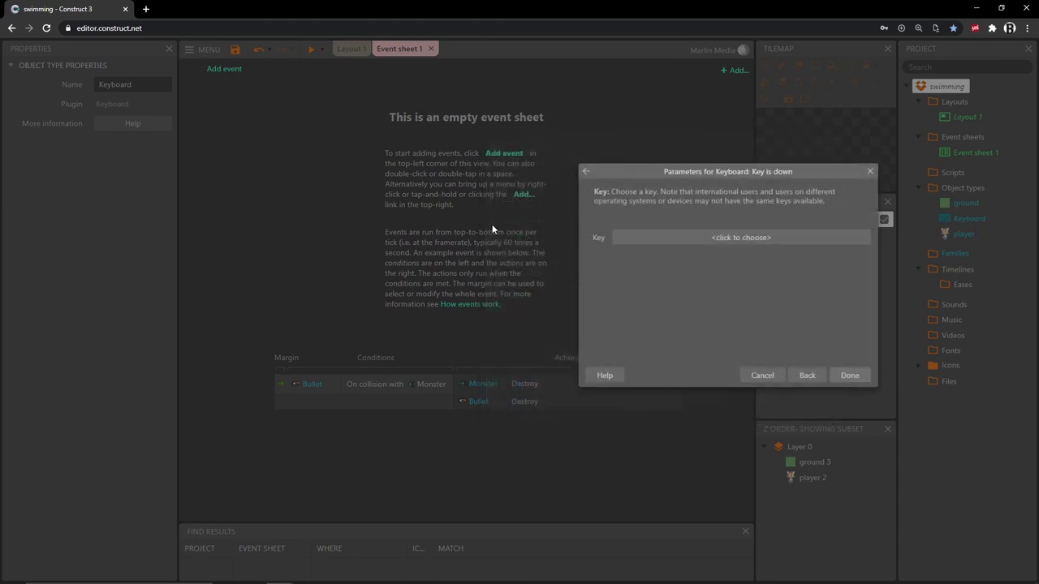
{"action": "left_click", "coordinate": [714, 239]}
{"action": "key", "text": "a"}
{"action": "left_click", "coordinate": [551, 365]}
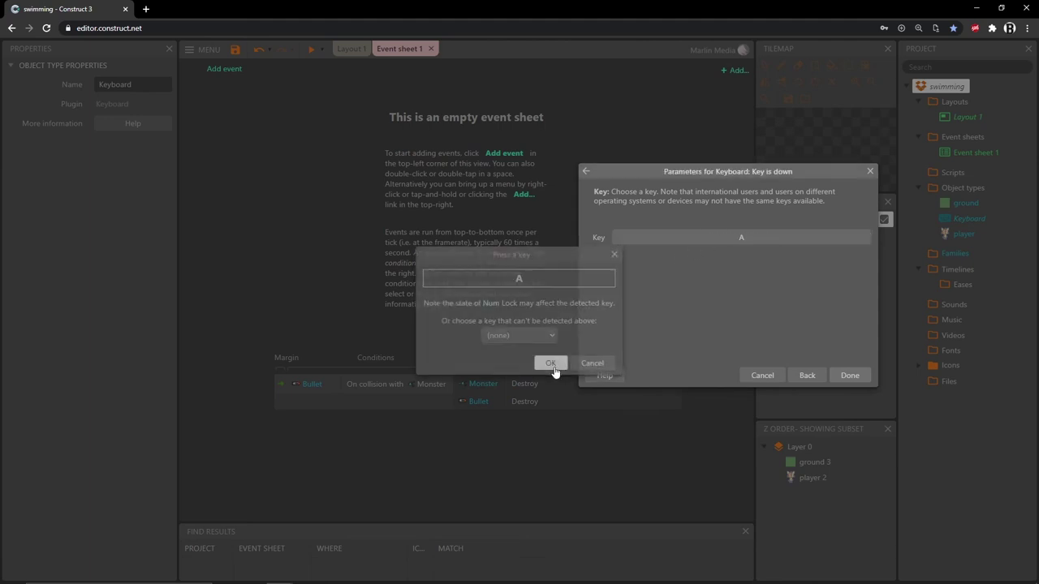
{"action": "left_click", "coordinate": [860, 375]}
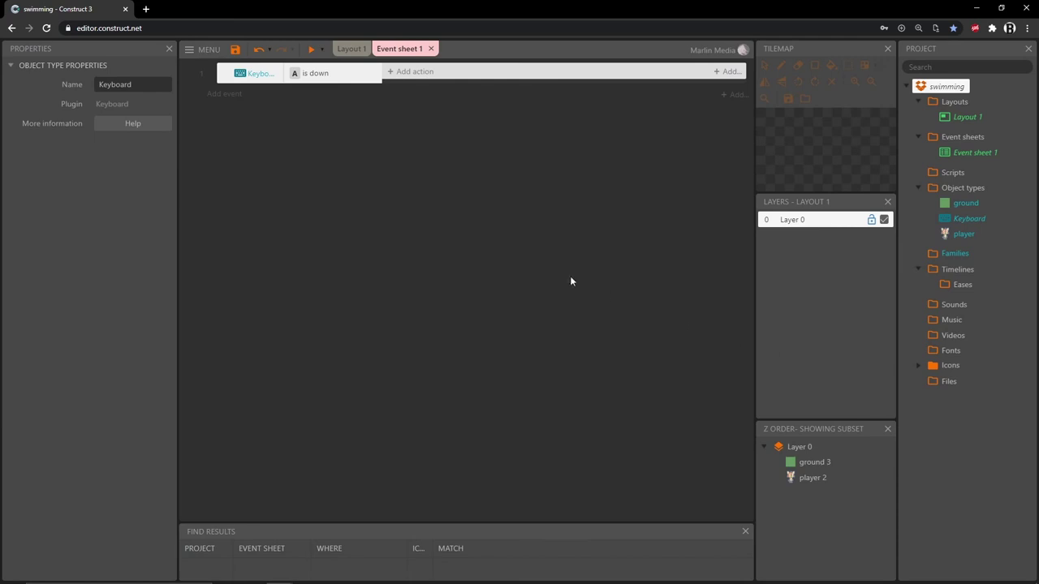
- Give the A event the action player Platform Simulate control Left
{"action": "left_click", "coordinate": [414, 74]}
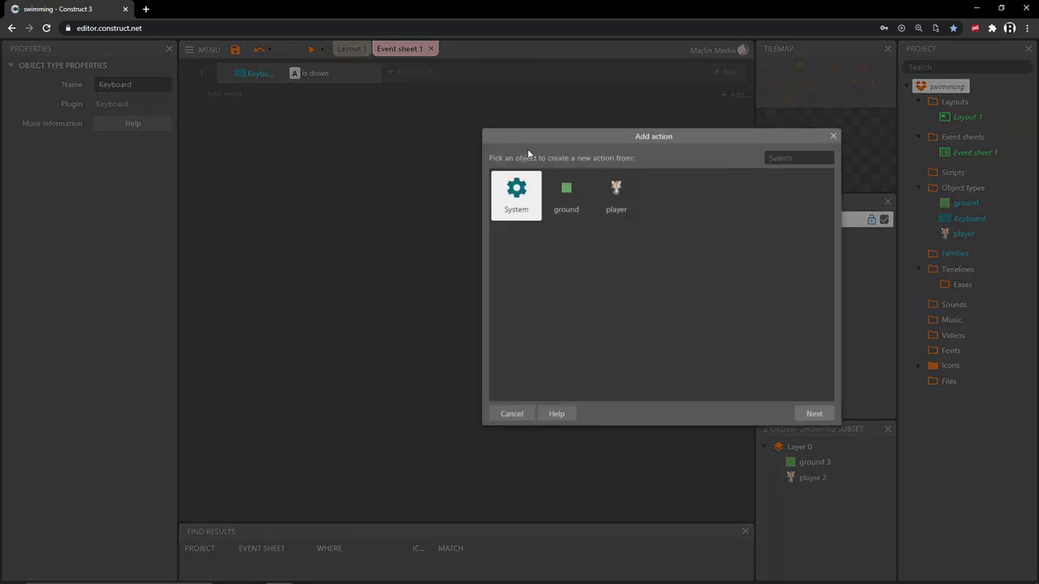
{"action": "double_click", "coordinate": [617, 193]}
{"action": "scroll", "coordinate": [591, 255], "scroll_direction": "down", "scroll_amount": 8}
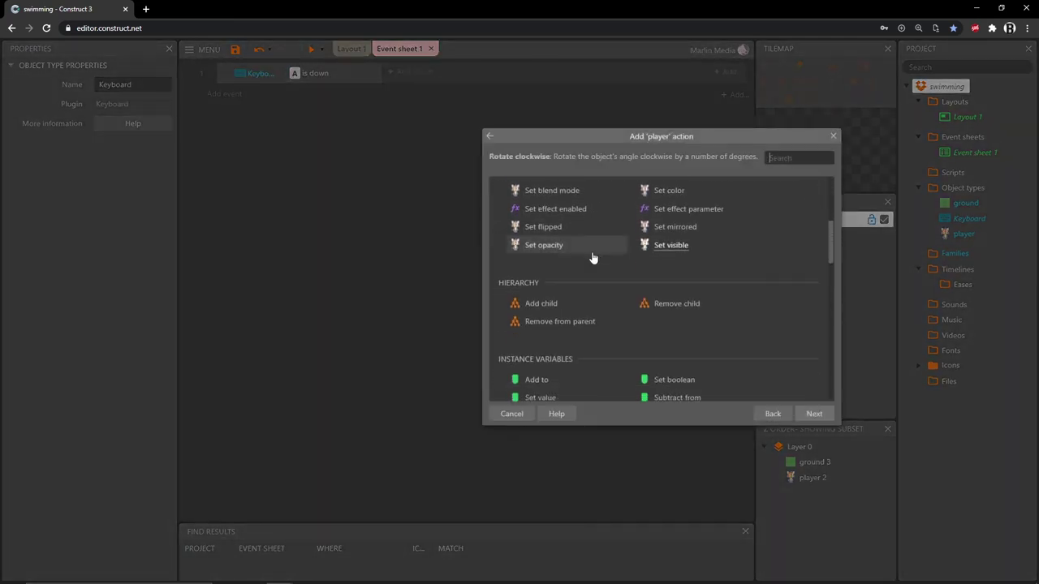
{"action": "scroll", "coordinate": [587, 261], "scroll_direction": "down", "scroll_amount": 5}
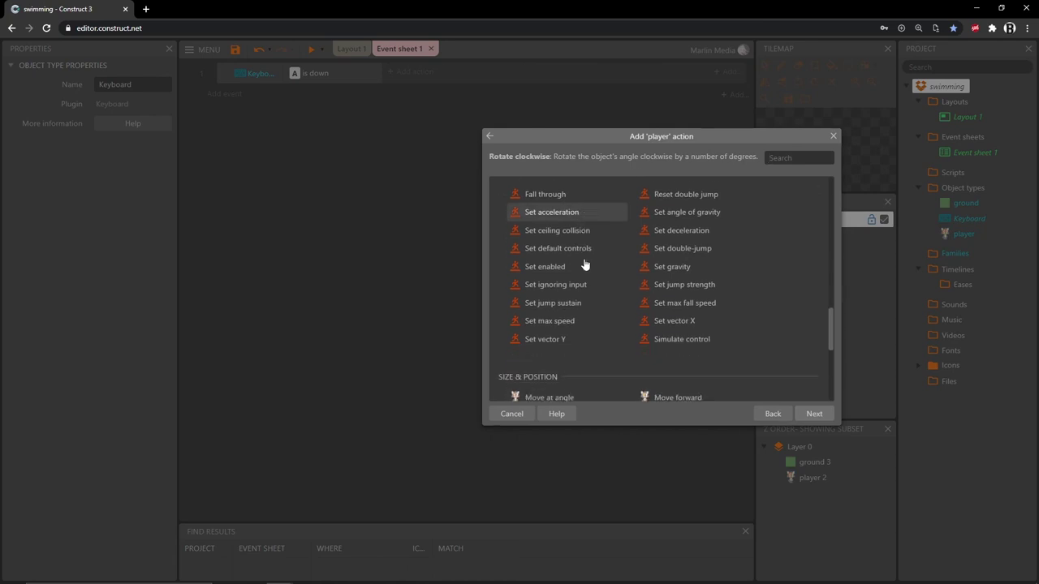
{"action": "left_click", "coordinate": [688, 347]}
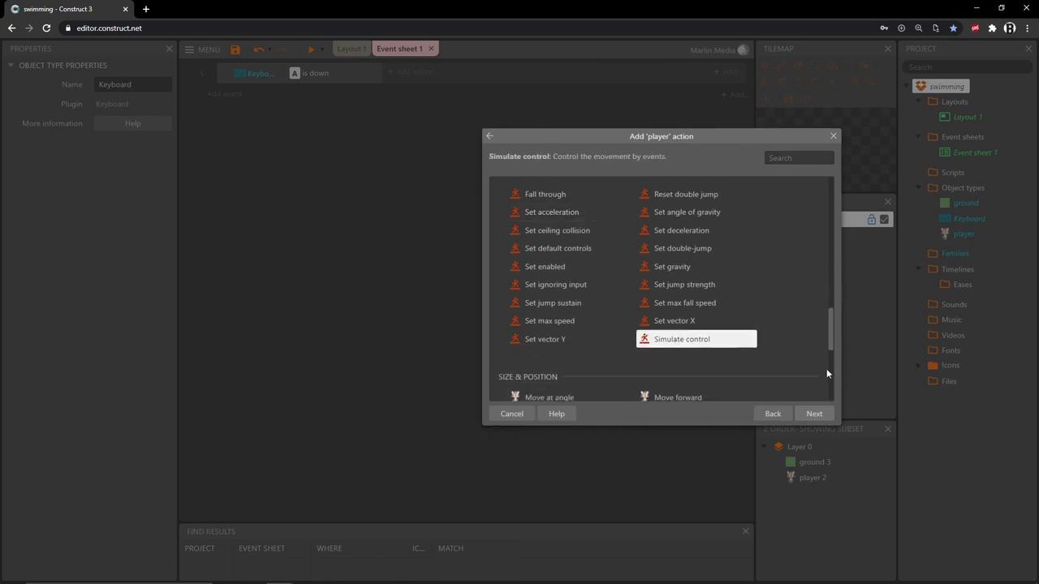
{"action": "left_click", "coordinate": [815, 413]}
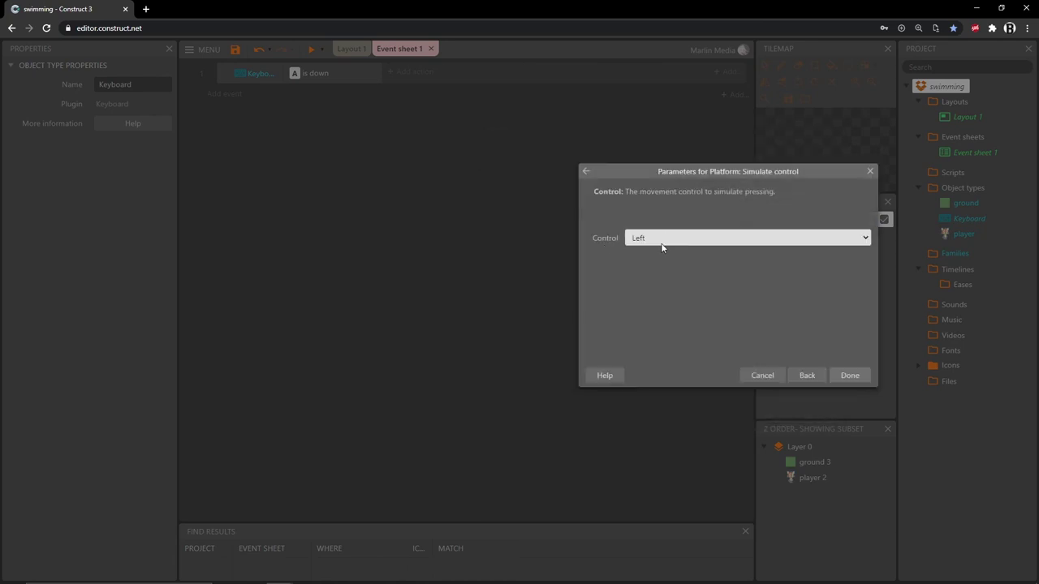
{"action": "left_click", "coordinate": [852, 375]}
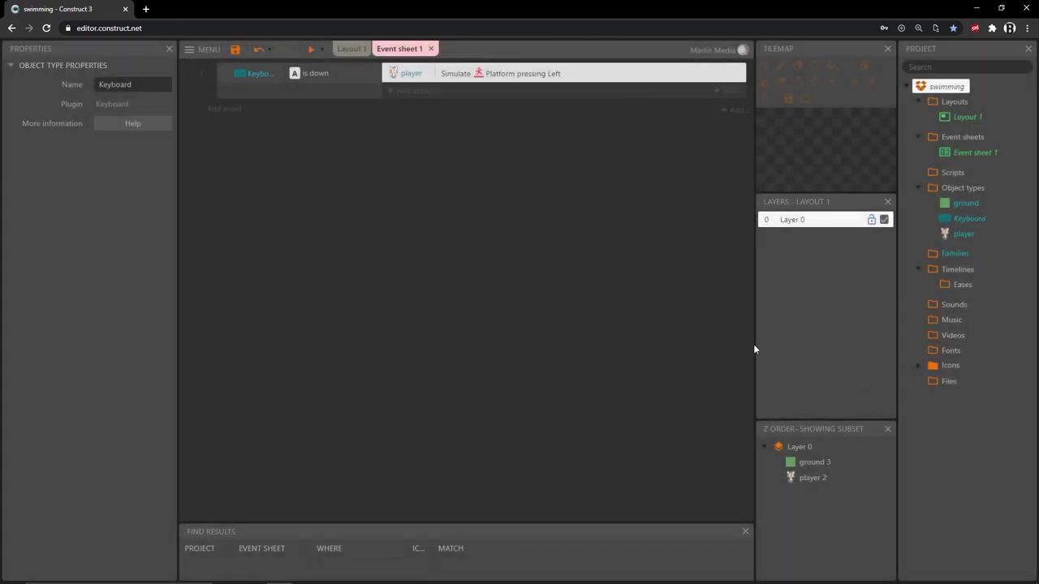
- Duplicate the first event with Ctrl+C/Ctrl+V and change its key condition to D
{"action": "mouse_move", "coordinate": [295, 73]}
{"action": "left_mouse_down"}
{"action": "mouse_move", "coordinate": [284, 74]}
{"action": "mouse_move", "coordinate": [296, 73]}
{"action": "left_mouse_up"}
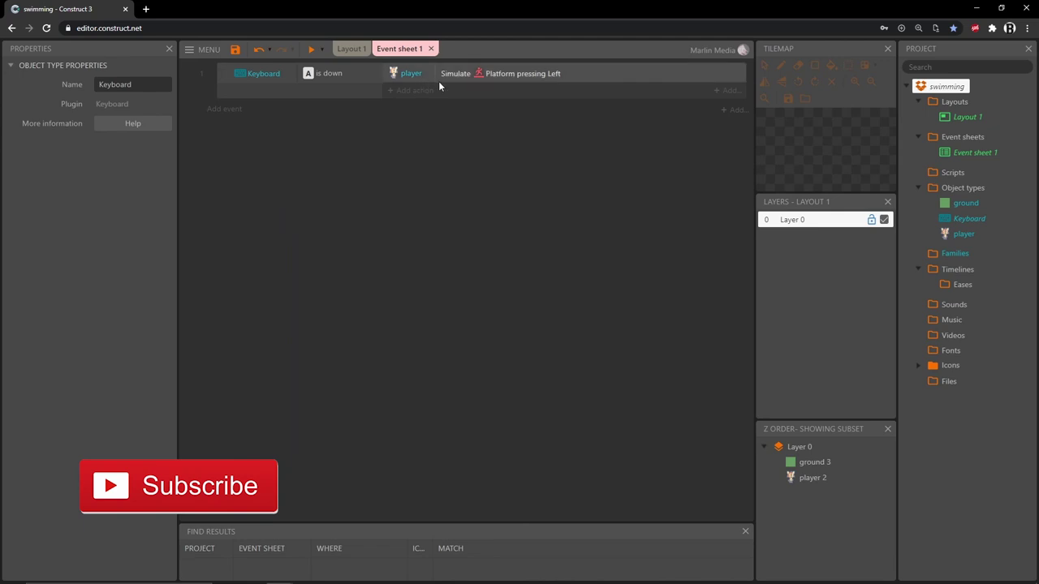
{"action": "left_click", "coordinate": [228, 90]}
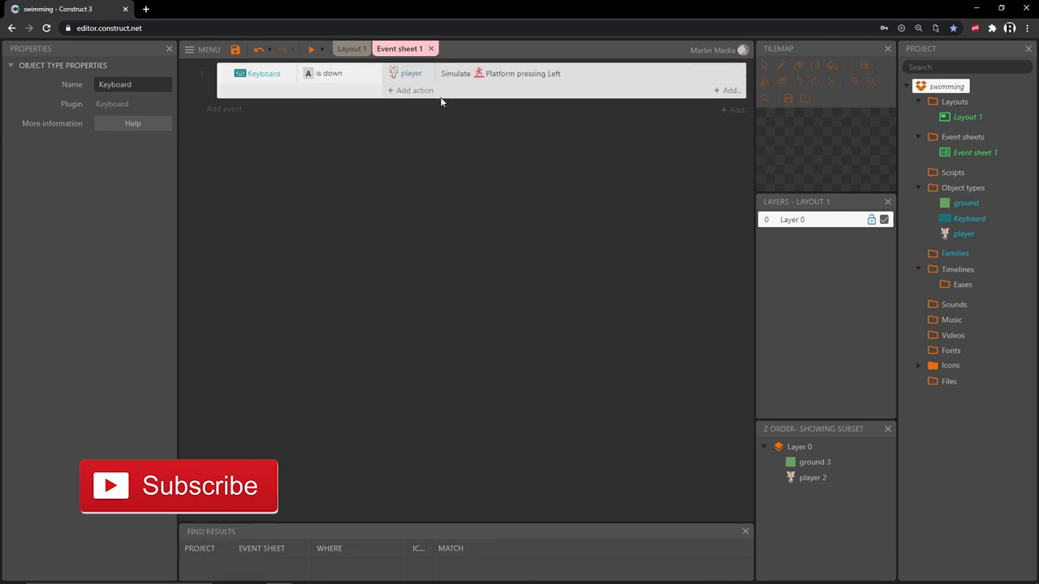
{"action": "key", "text": "ctrl+c"}
{"action": "key", "text": "ctrl+v"}
{"action": "left_click", "coordinate": [323, 114]}
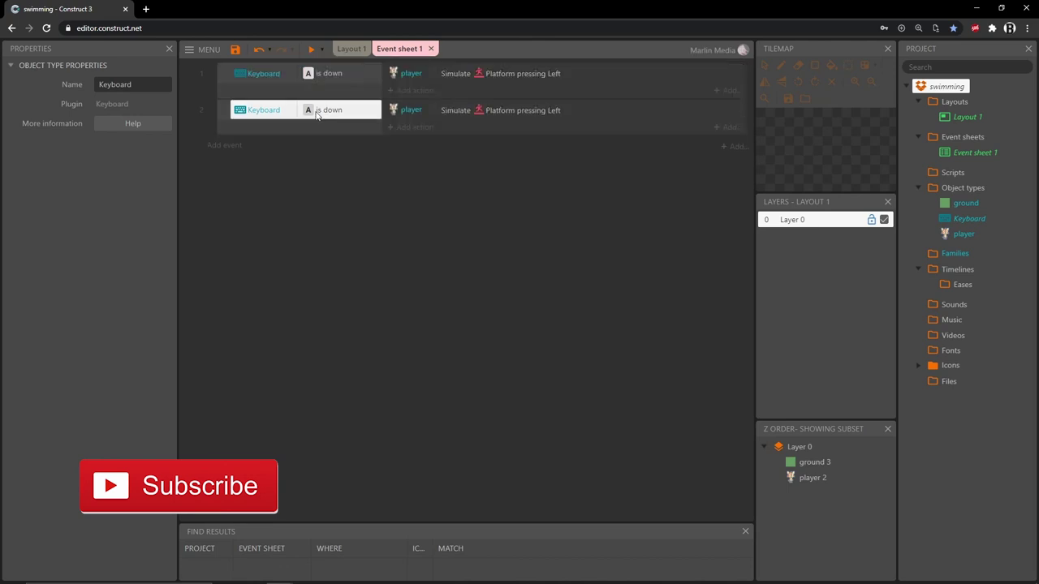
{"action": "double_click", "coordinate": [335, 114]}
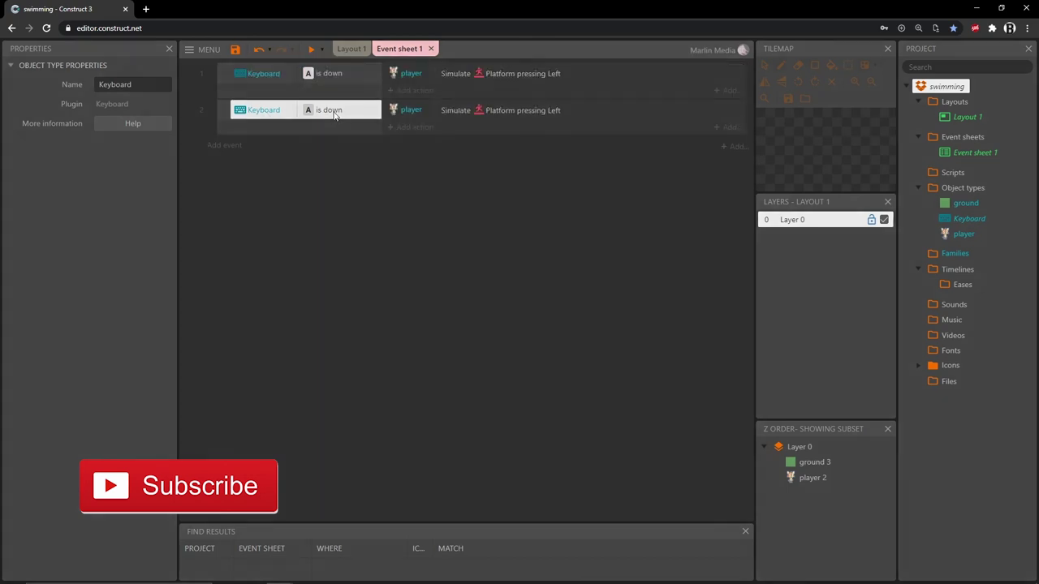
{"action": "left_click", "coordinate": [739, 241]}
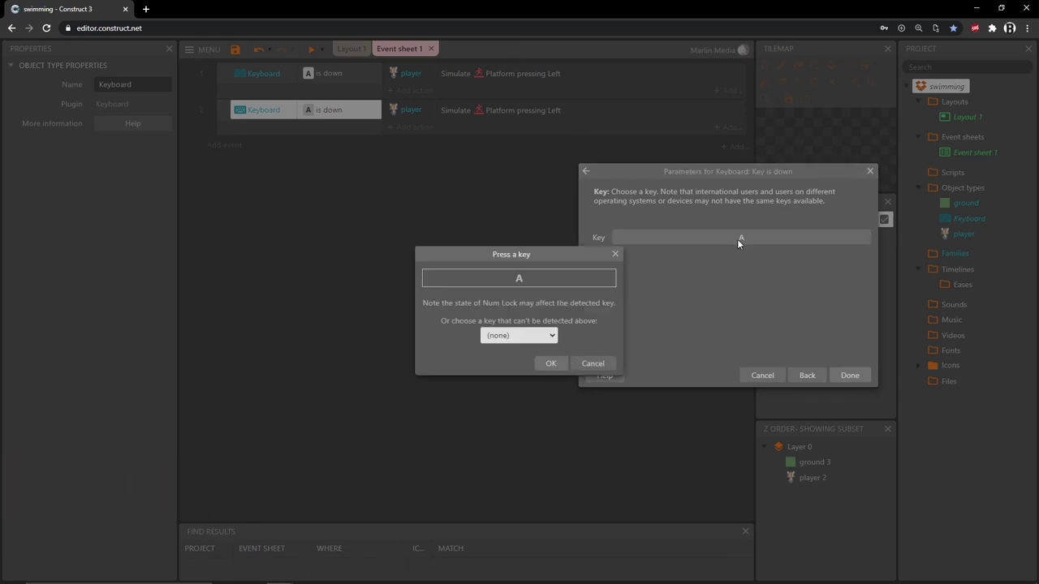
{"action": "left_click", "coordinate": [551, 363]}
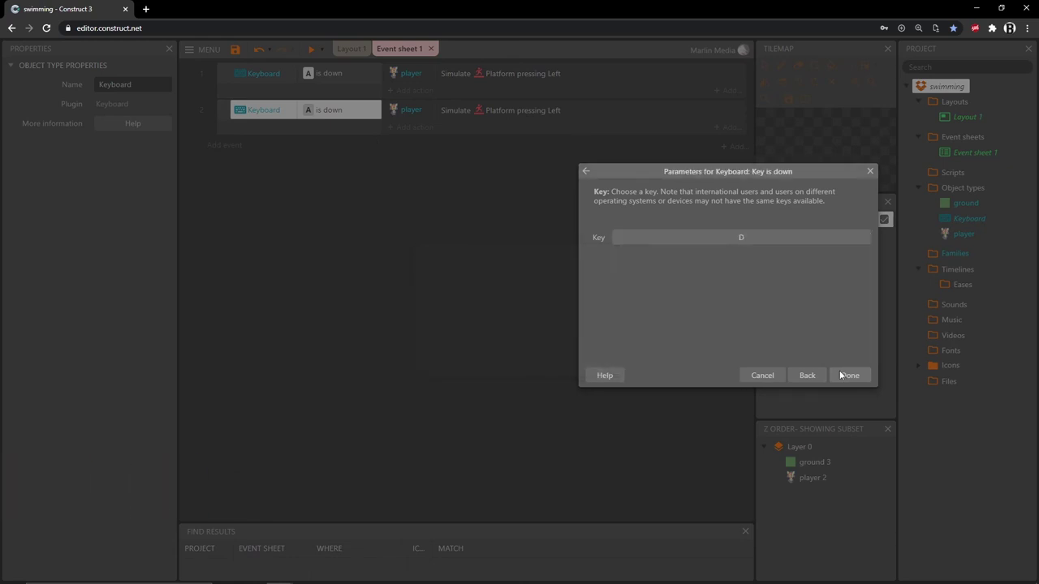
{"action": "left_click", "coordinate": [850, 375]}
- Change the duplicated event's simulated control from Left to Right
{"action": "double_click", "coordinate": [485, 114]}
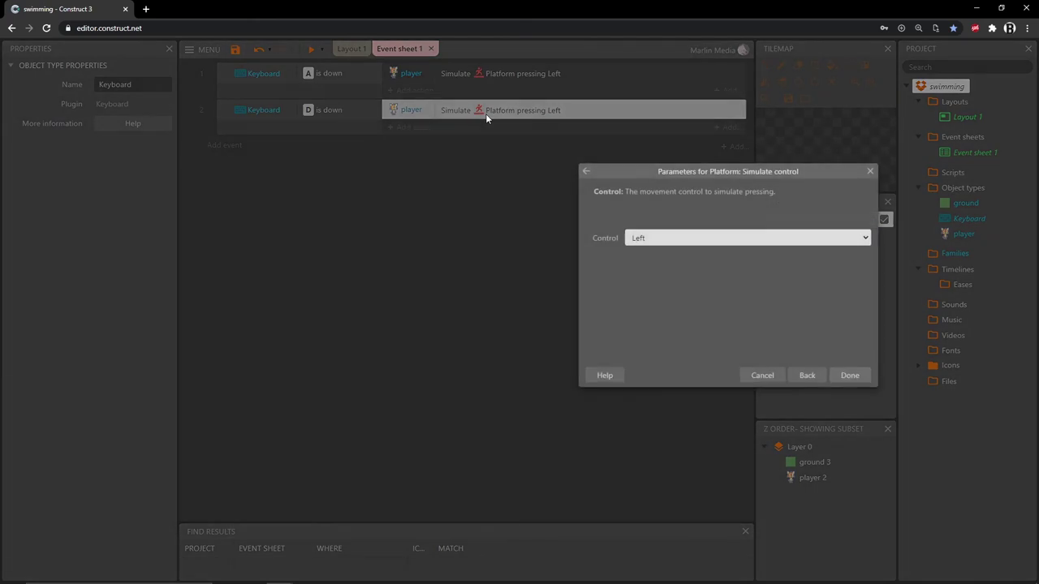
{"action": "left_click", "coordinate": [703, 240]}
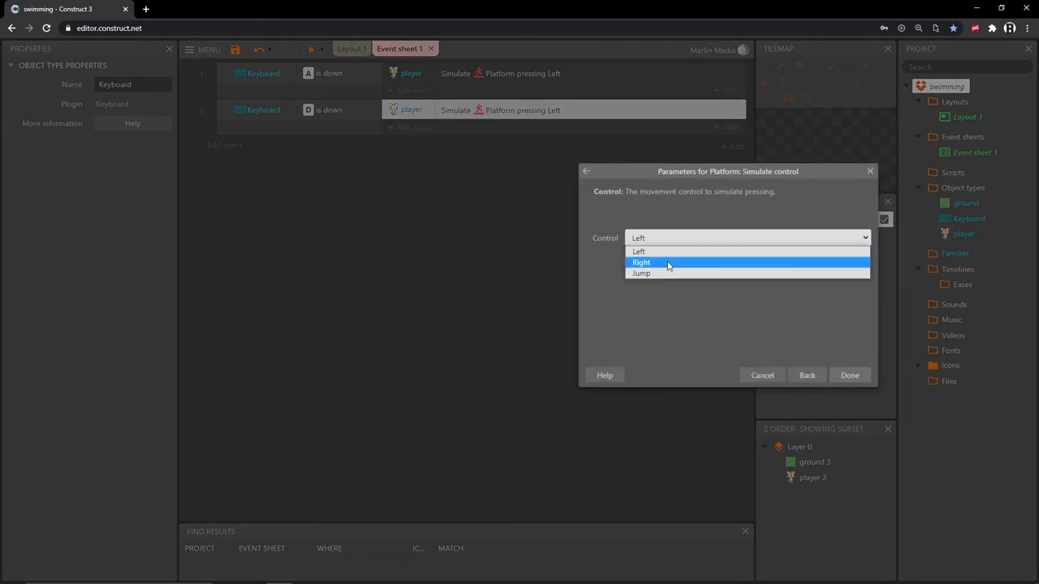
{"action": "left_click", "coordinate": [667, 264]}
{"action": "left_click", "coordinate": [850, 375]}
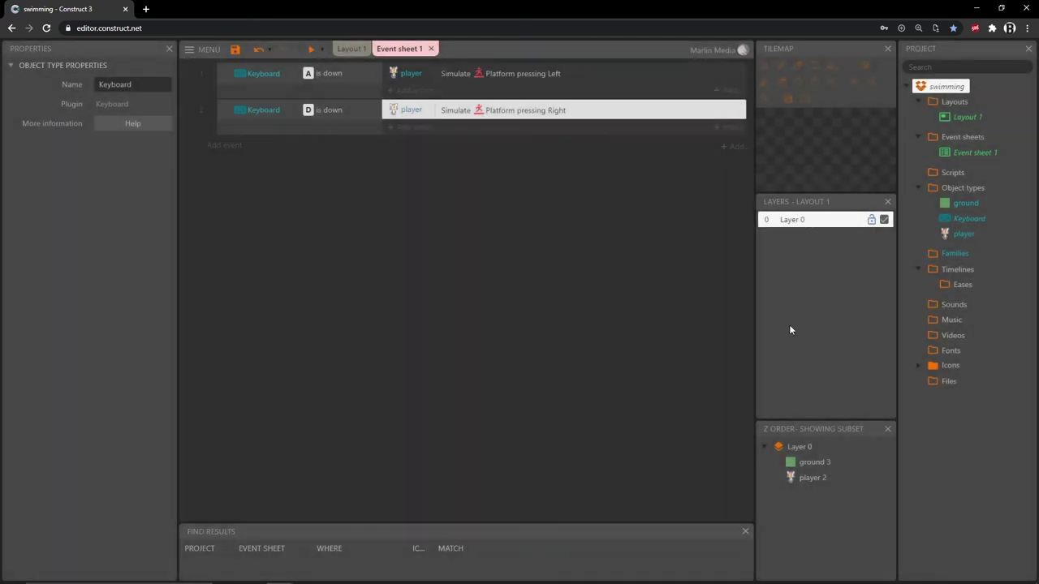
- Add a third event with the condition Keyboard: On W key pressed
{"action": "left_click", "coordinate": [224, 146]}
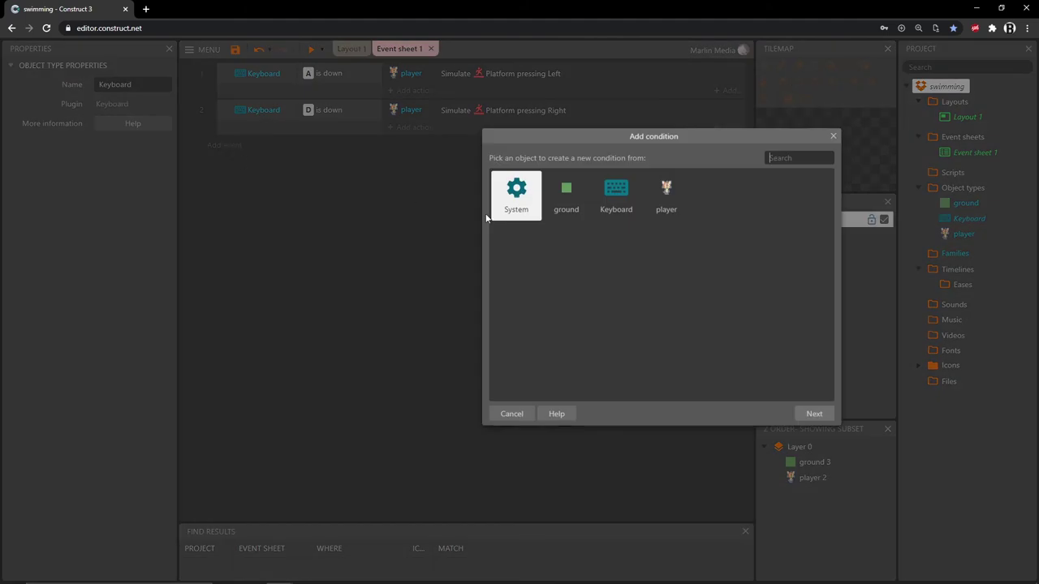
{"action": "double_click", "coordinate": [619, 190]}
{"action": "left_click", "coordinate": [674, 316]}
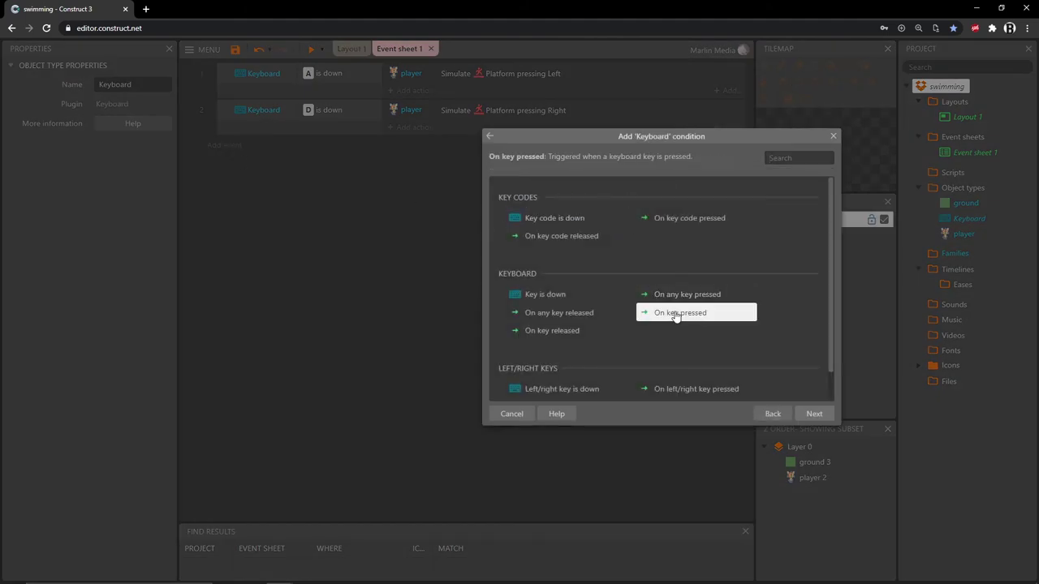
{"action": "left_click", "coordinate": [818, 414]}
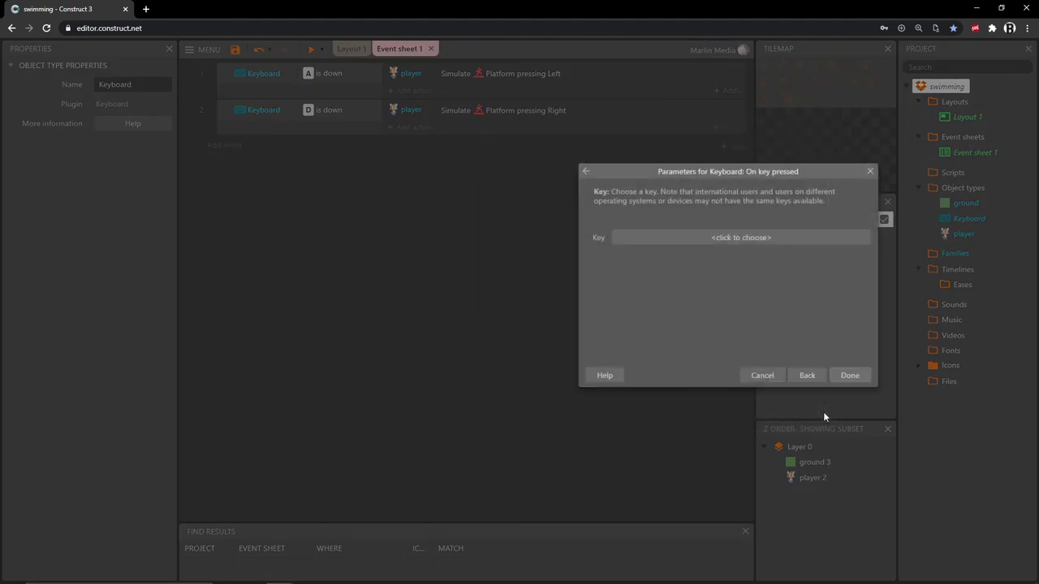
{"action": "left_click", "coordinate": [723, 237]}
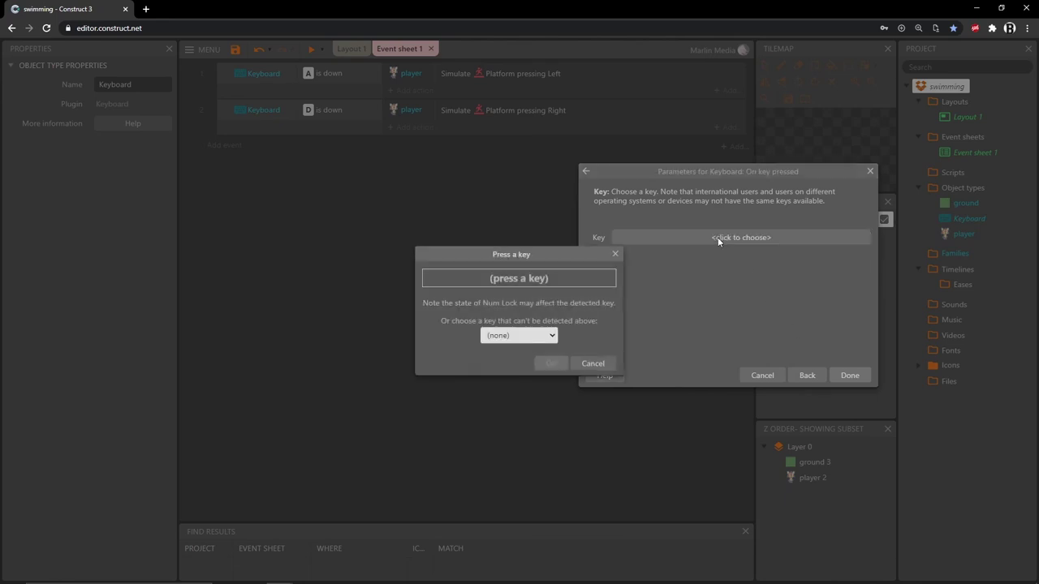
{"action": "key", "text": "w"}
{"action": "left_click", "coordinate": [558, 369]}
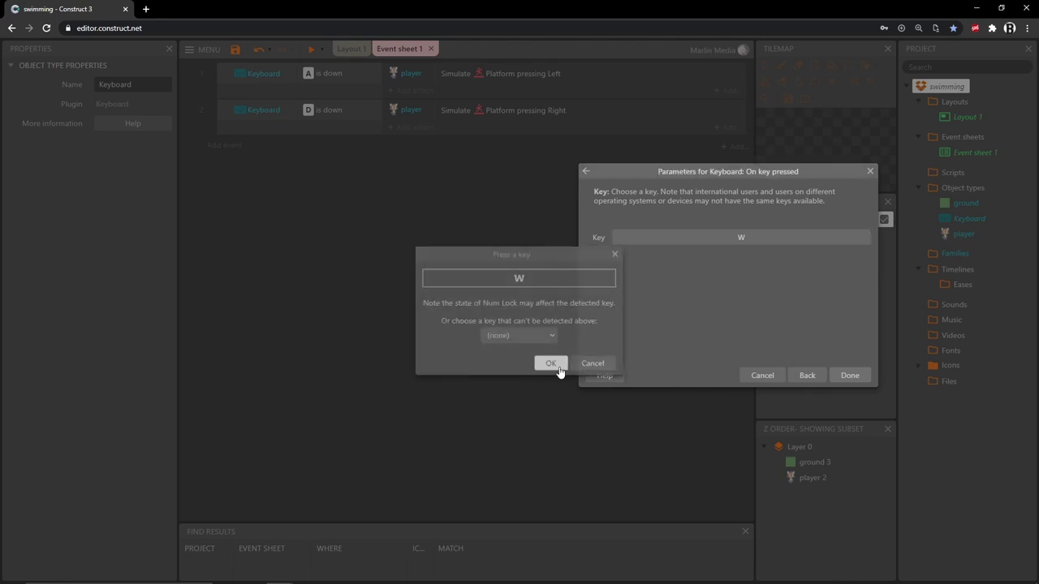
{"action": "left_click", "coordinate": [854, 378]}
- Give the W event the action player Platform Simulate control Jump
{"action": "left_click", "coordinate": [420, 147]}
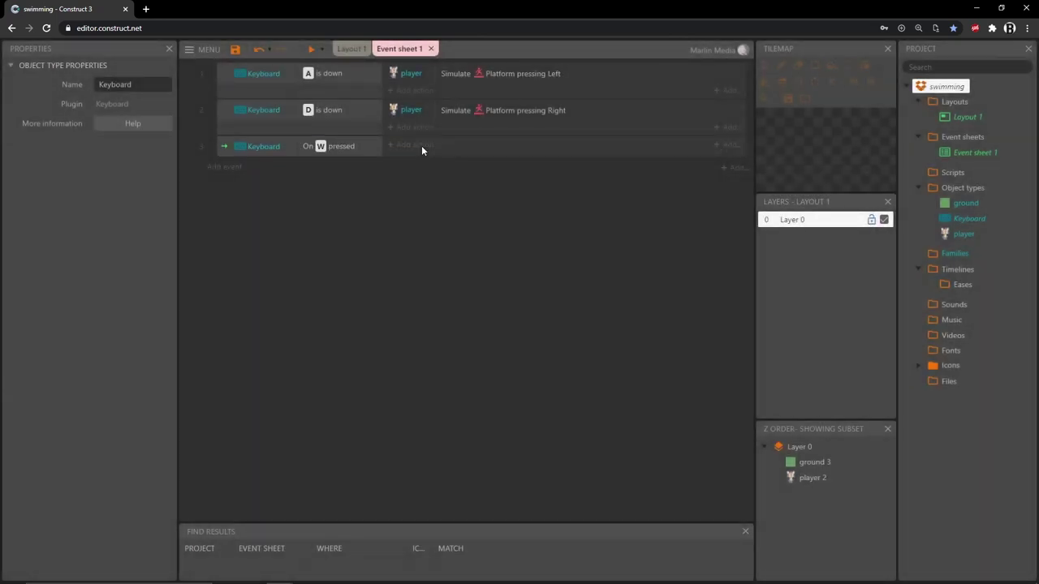
{"action": "left_click", "coordinate": [618, 199]}
{"action": "double_click", "coordinate": [618, 201]}
{"action": "scroll", "coordinate": [613, 299], "scroll_direction": "down", "scroll_amount": 10}
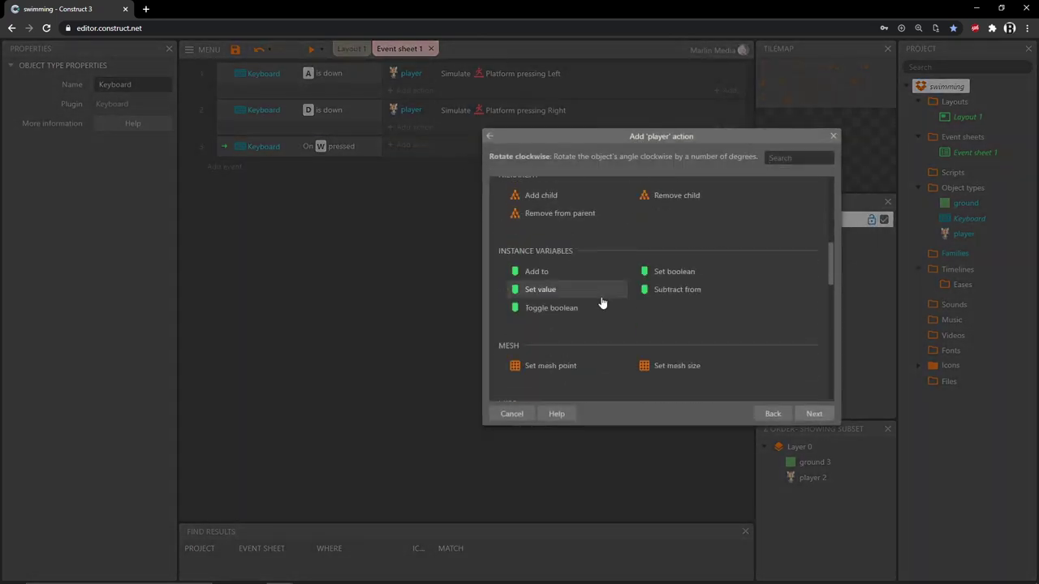
{"action": "scroll", "coordinate": [608, 289], "scroll_direction": "down", "scroll_amount": 1}
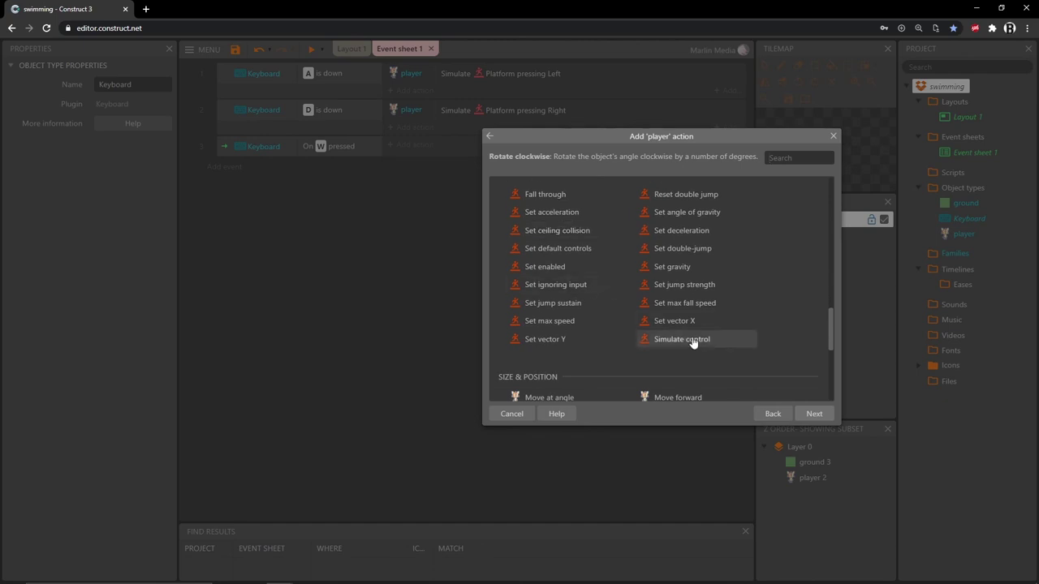
{"action": "double_click", "coordinate": [674, 340]}
{"action": "left_click", "coordinate": [682, 238]}
{"action": "left_click", "coordinate": [656, 278]}
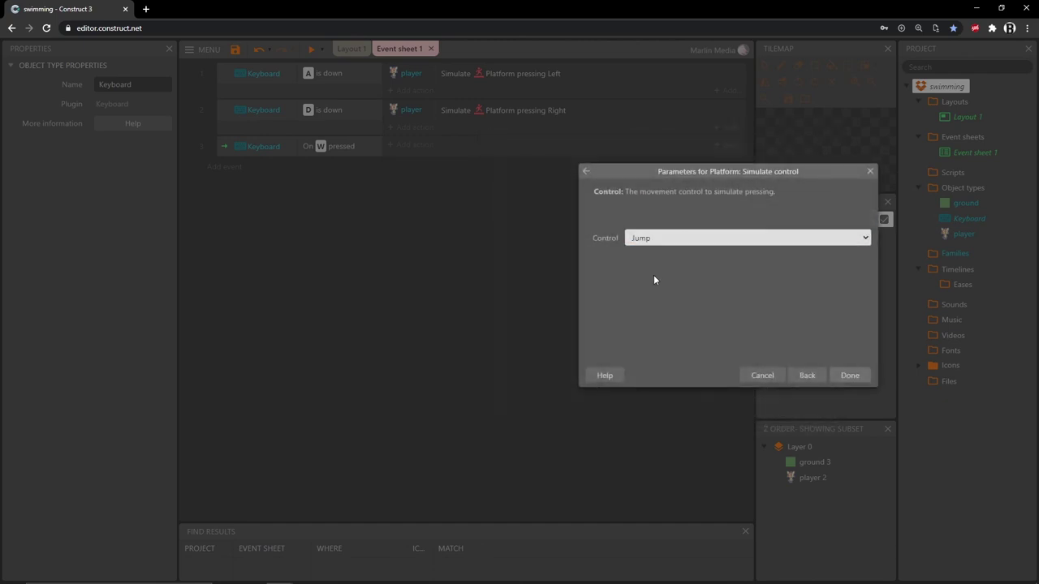
{"action": "left_click", "coordinate": [865, 381]}
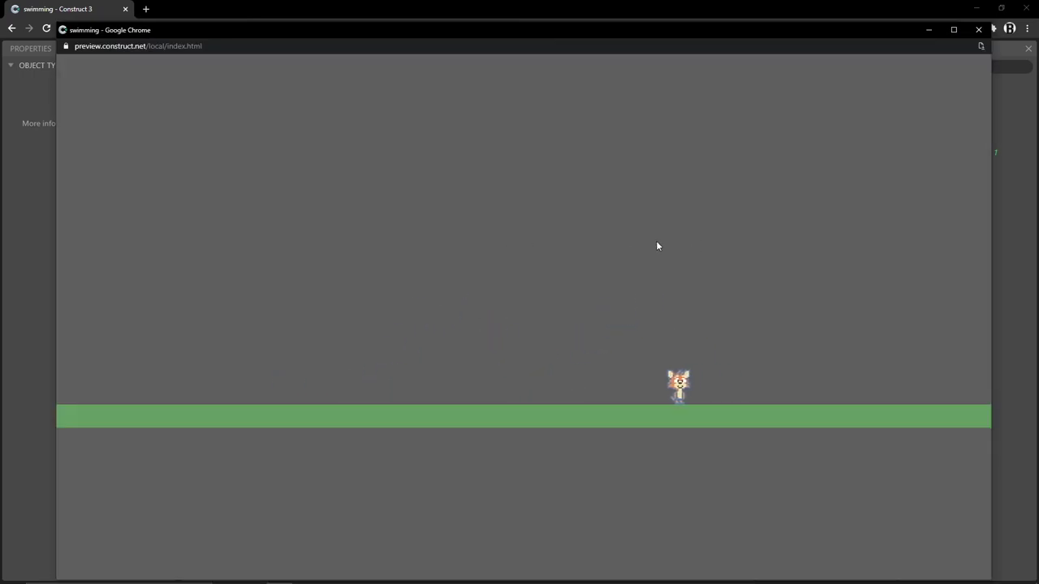
{"action": "key", "text": "d"}
{"action": "key", "text": "w"}
{"action": "key", "text": "a"}
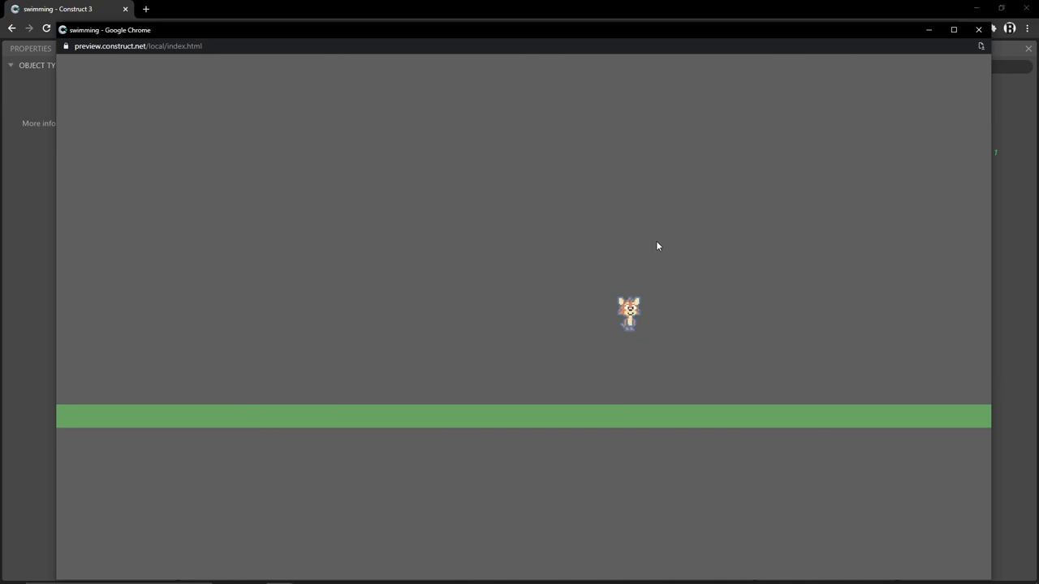